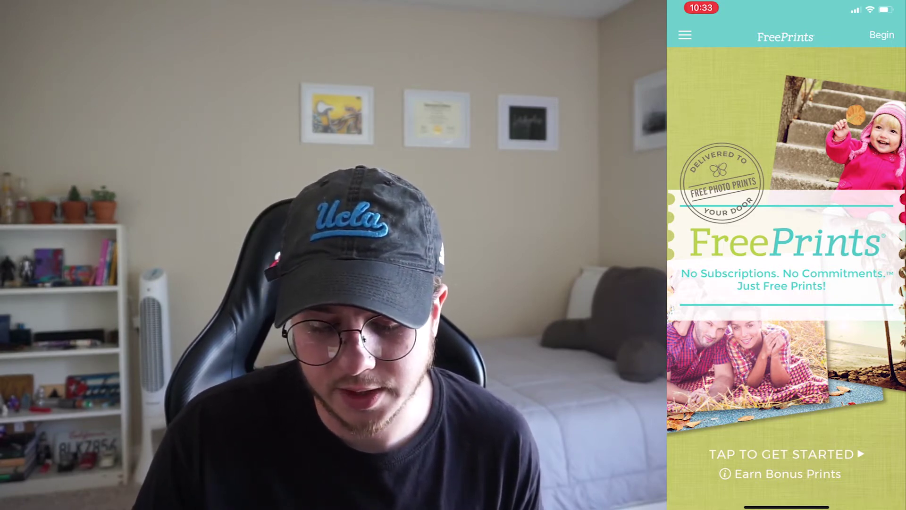
Step: Open the FreePrints navigation menu and browse the product offers on the My Deals page
left_click(685, 35)
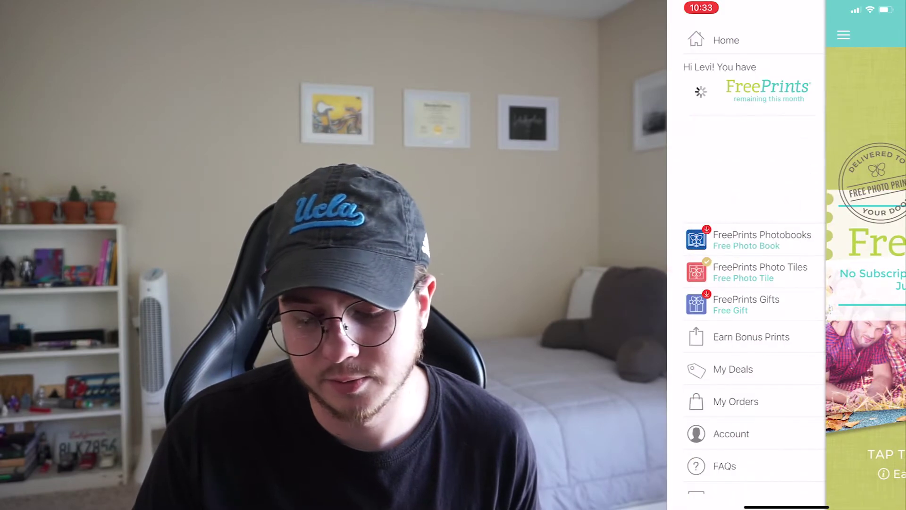
scroll(747, 262, "down", 2)
scroll(747, 262, "down", 1)
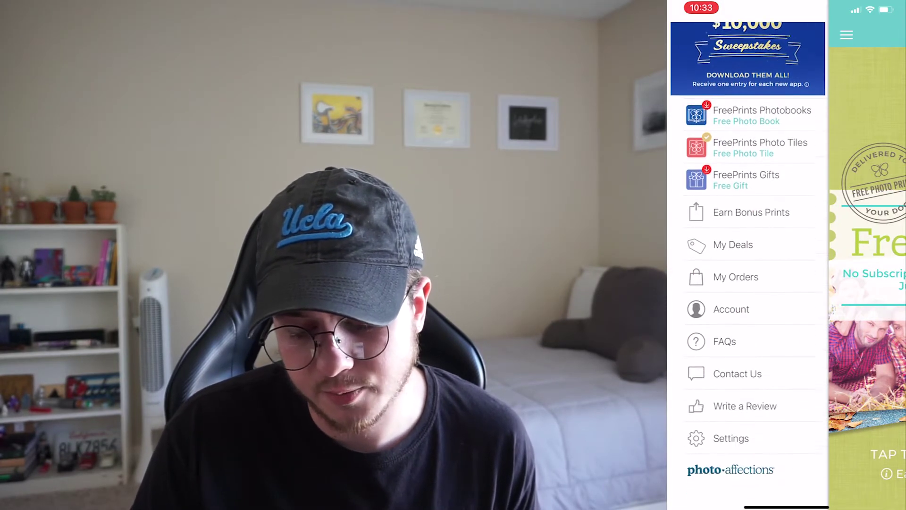
left_click(733, 252)
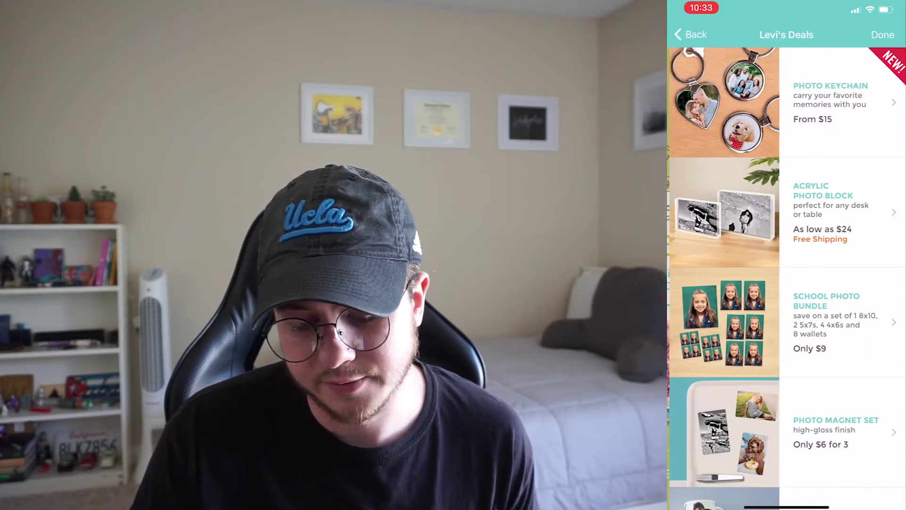
scroll(786, 278, "down", 5)
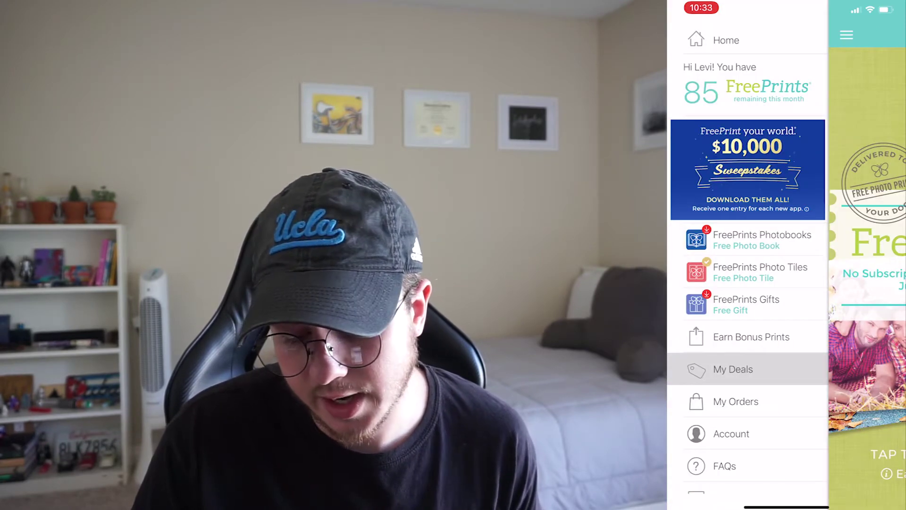
scroll(747, 283, "down", 2)
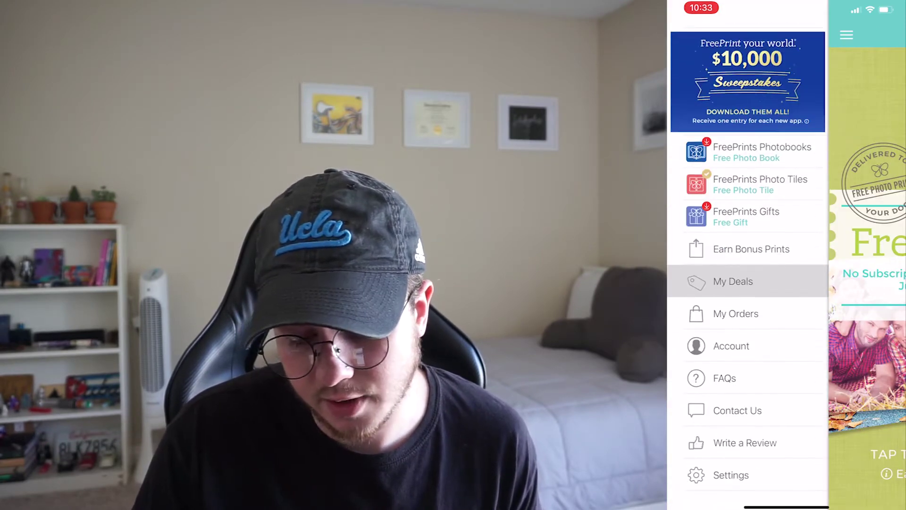
Step: Review the full list of navigation menu entries, from Home to Settings, and close the menu
scroll(747, 255, "up", 1)
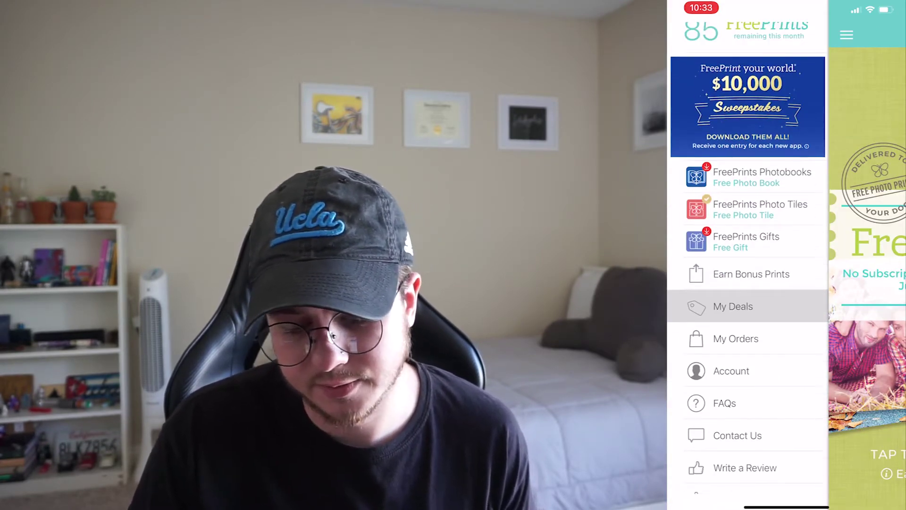
scroll(748, 283, "down", 2)
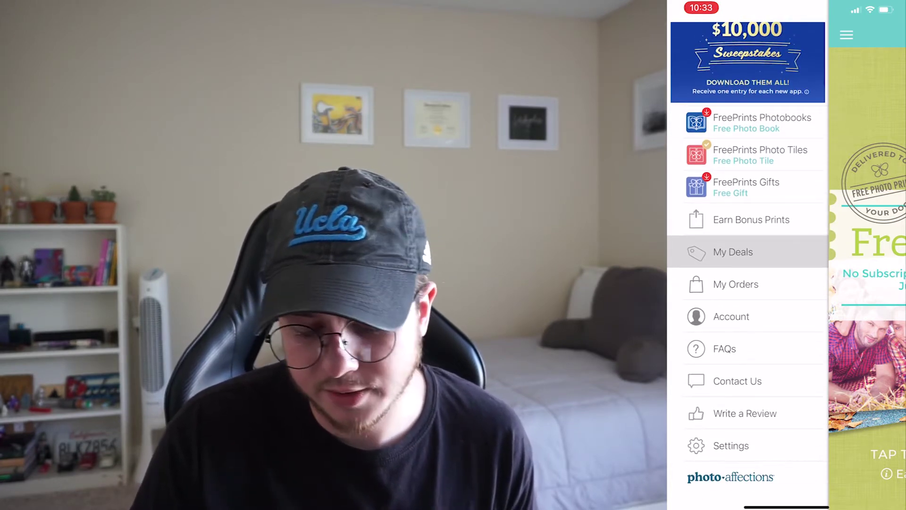
scroll(748, 260, "up", 3)
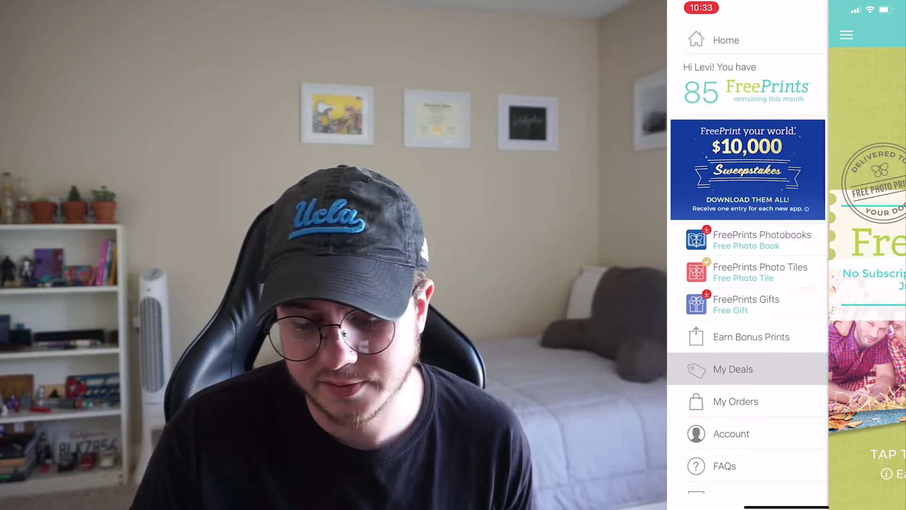
left_click(867, 255)
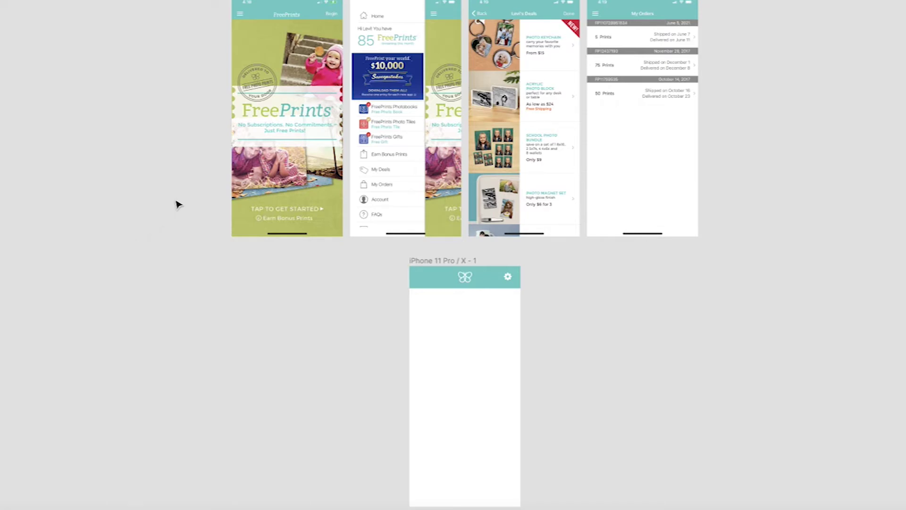
Step: Switch to Figma and examine the four current FreePrints screens: home, navigation menu, deals and My Orders
scroll(176, 202, "up", 3)
scroll(176, 202, "up", 3)
scroll(175, 202, "right", 2)
scroll(176, 201, "up", 1)
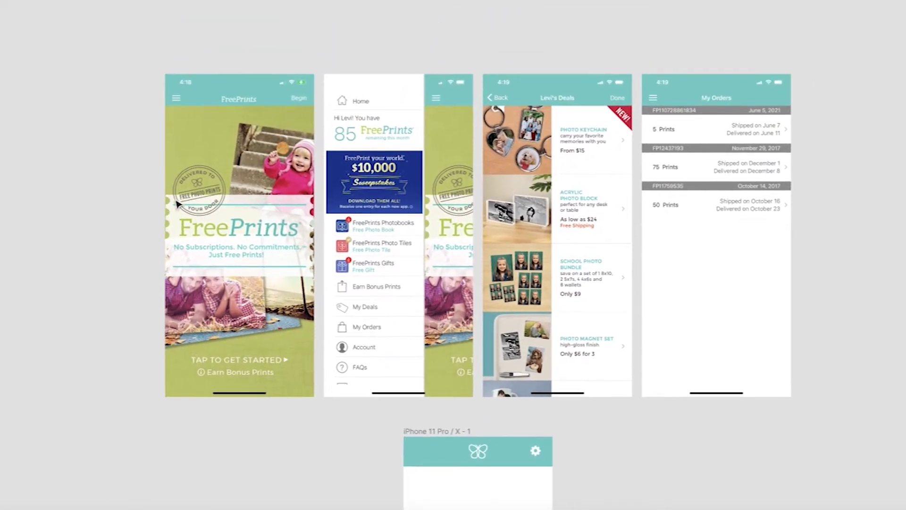
scroll(176, 201, "up", 2)
scroll(176, 200, "right", 2)
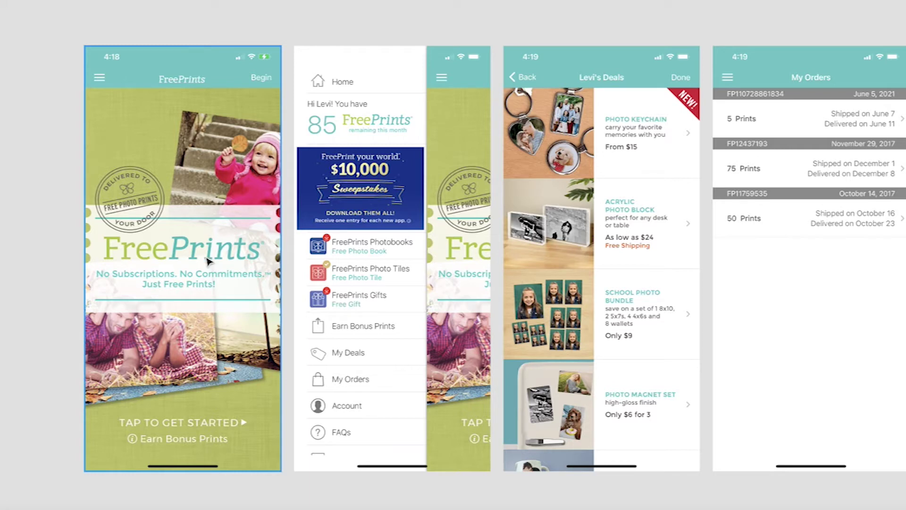
scroll(366, 93, "right", 1)
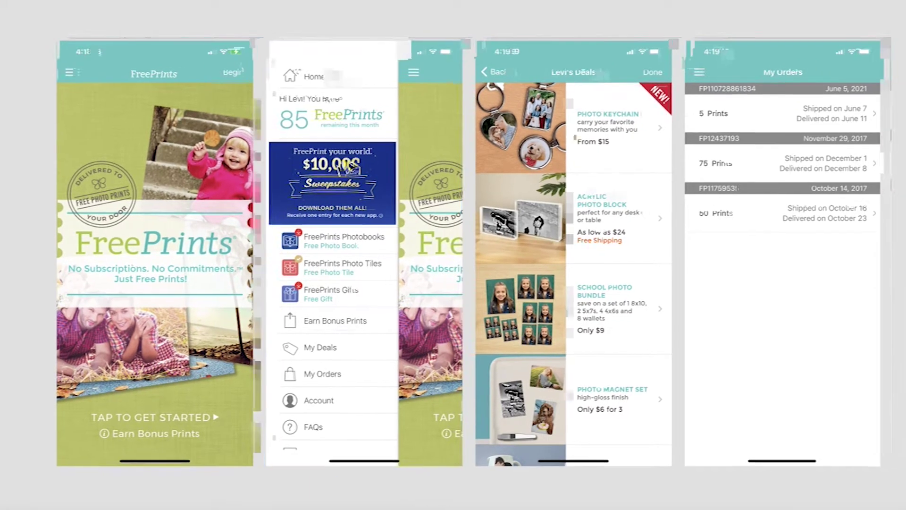
scroll(352, 166, "right", 3)
scroll(558, 370, "up", 1)
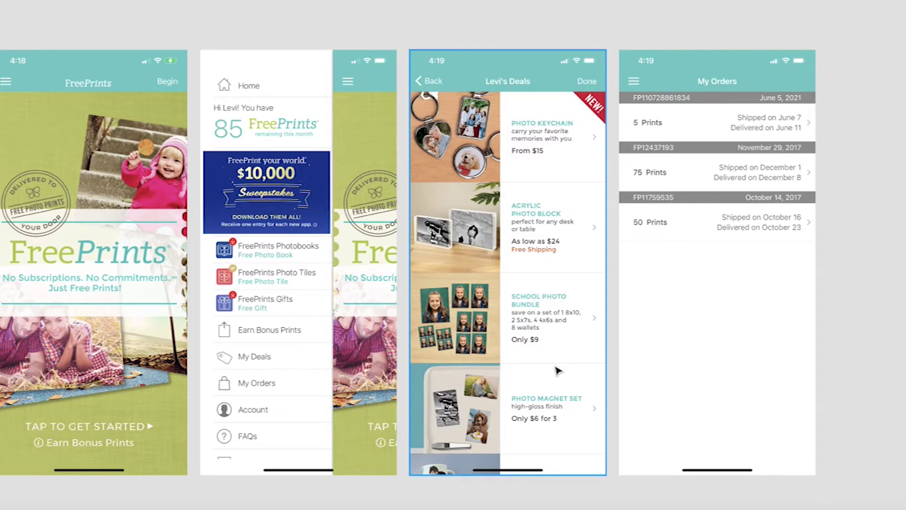
scroll(558, 371, "right", 5)
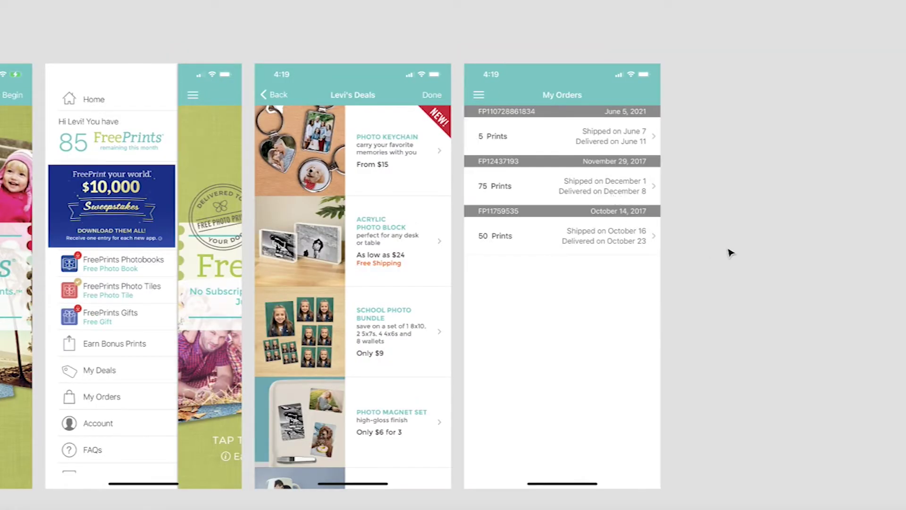
scroll(730, 253, "down", 5)
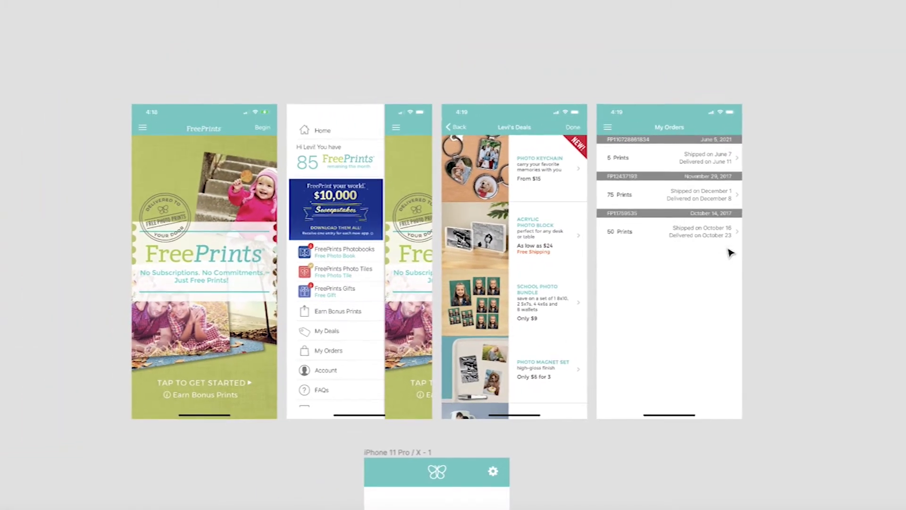
scroll(730, 253, "down", 4)
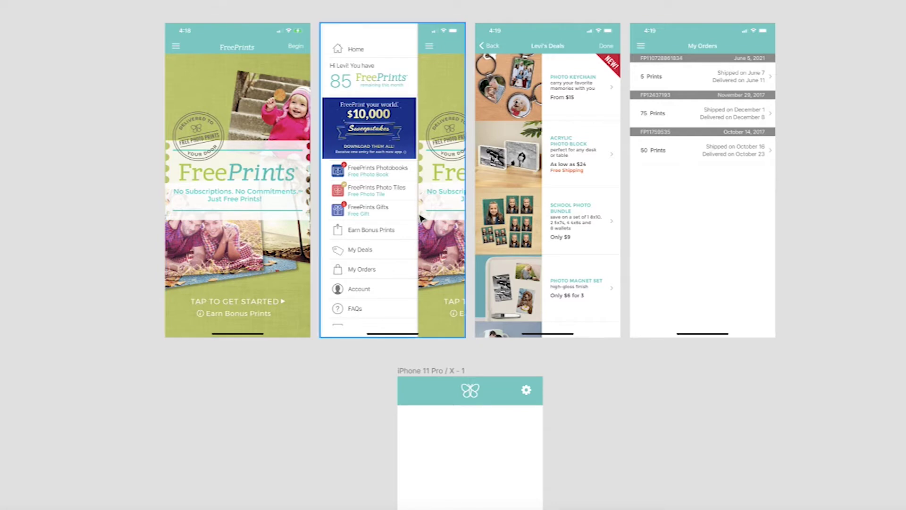
Step: Examine the entries of the navigation menu screen and compare them with the deals screen beside it
scroll(417, 213, "up", 3)
scroll(377, 229, "up", 2)
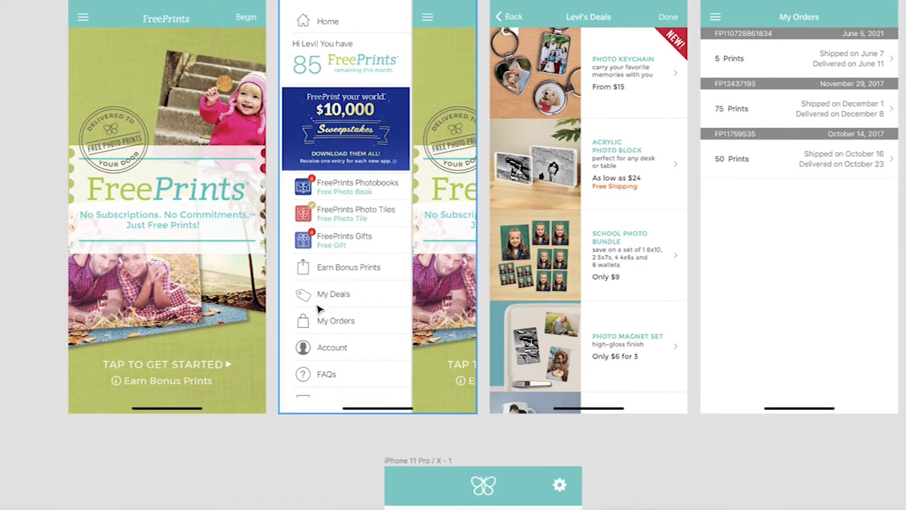
scroll(373, 300, "up", 2)
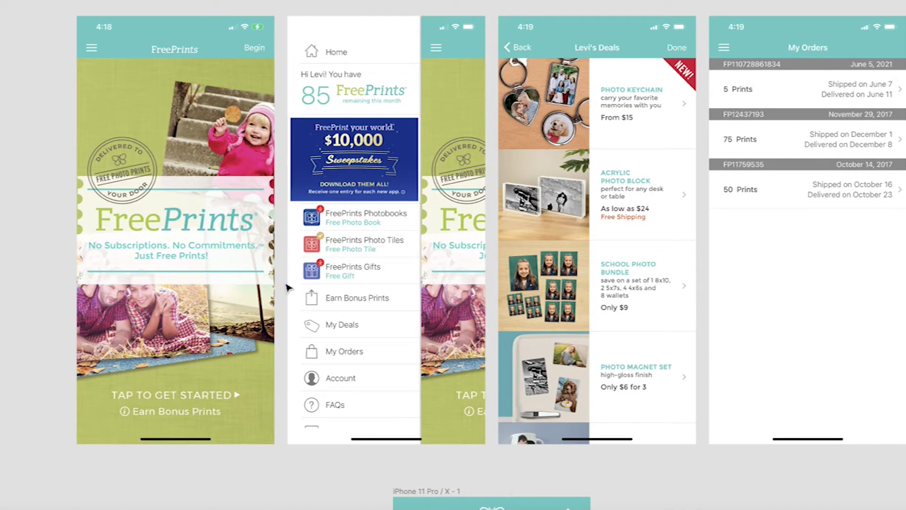
scroll(286, 286, "right", 5)
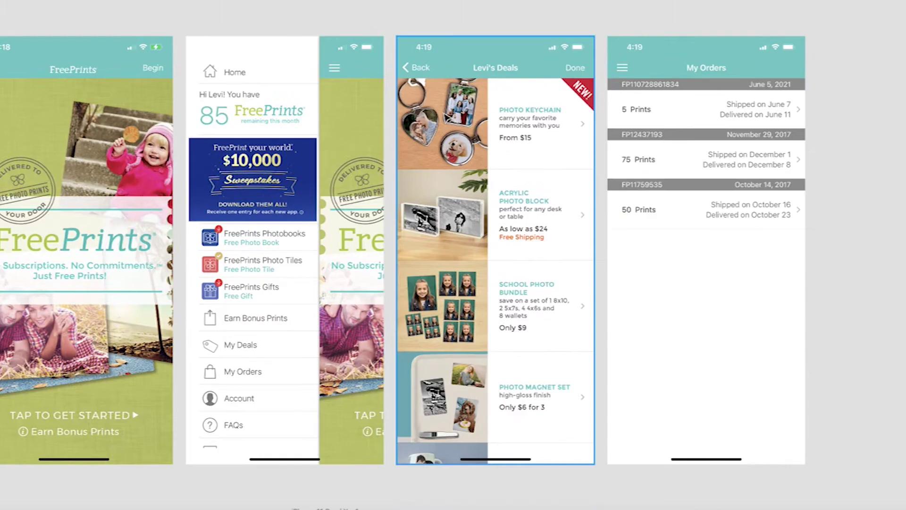
scroll(467, 326, "down", 1)
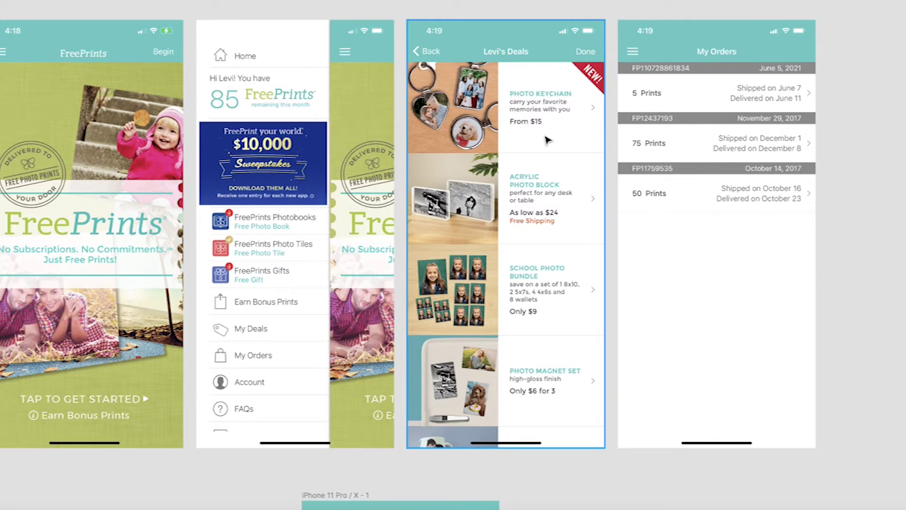
scroll(548, 141, "right", 3)
scroll(547, 140, "up", 1)
scroll(547, 141, "left", 3)
scroll(548, 140, "down", 1)
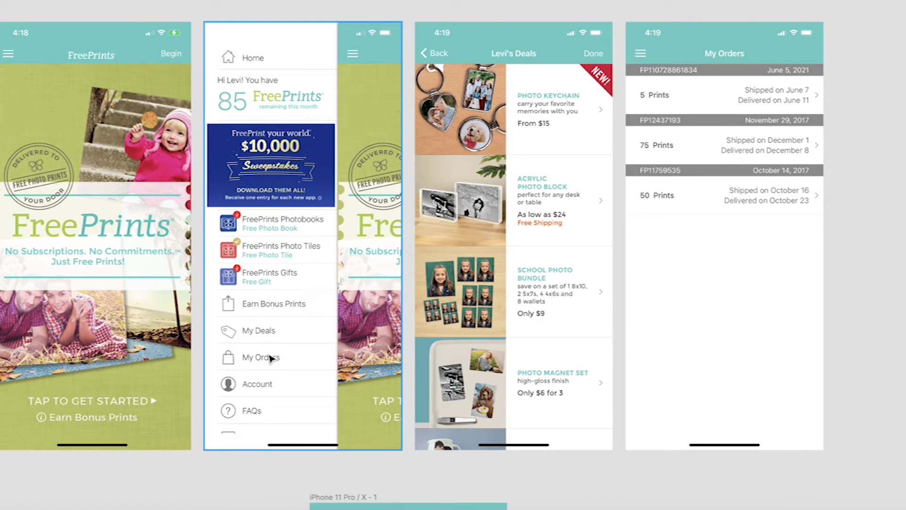
scroll(269, 359, "down", 2)
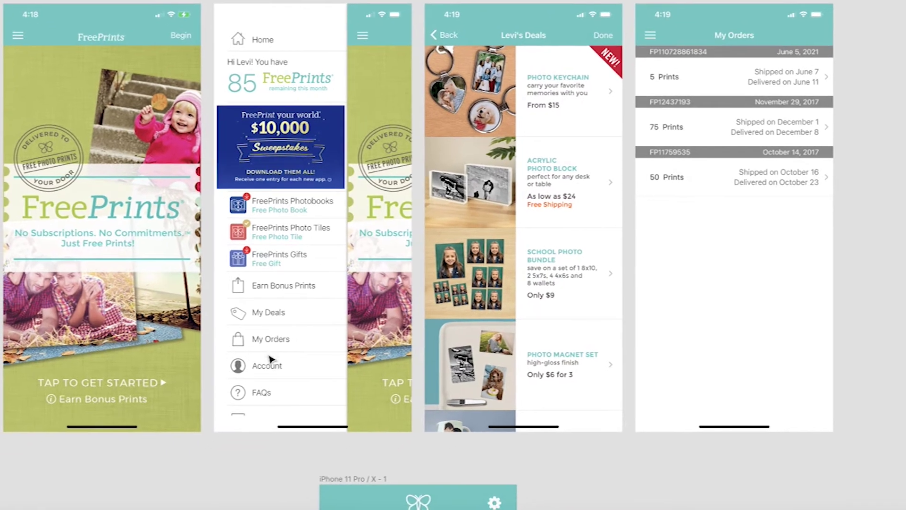
Step: Inspect the header and order list of the My Orders screen against the neighbouring deals screen
scroll(269, 359, "up", 2)
scroll(270, 359, "right", 3)
scroll(271, 358, "up", 1)
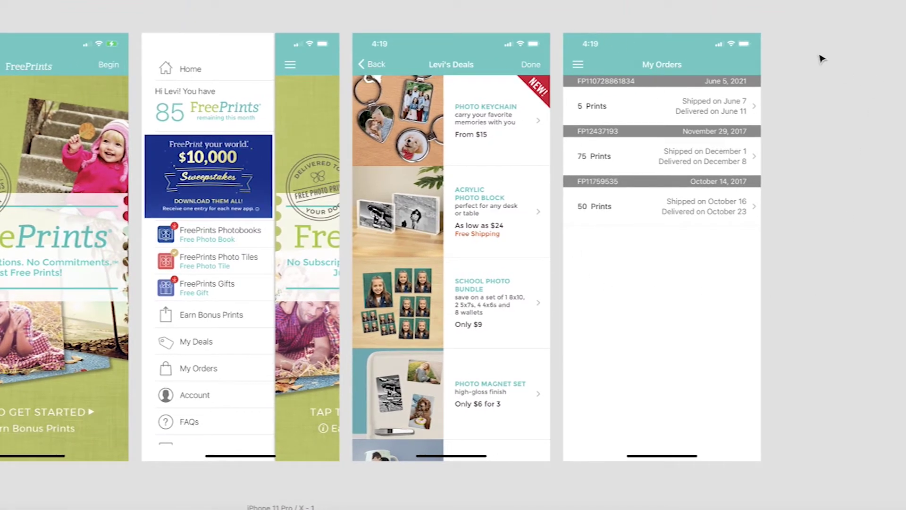
scroll(817, 188, "left", 1)
scroll(817, 188, "down", 1)
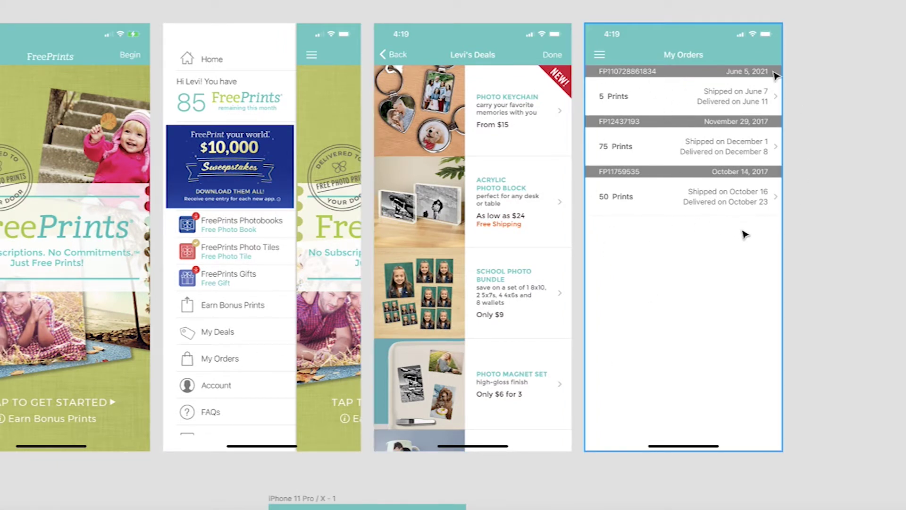
scroll(708, 121, "left", 2)
scroll(708, 122, "down", 1)
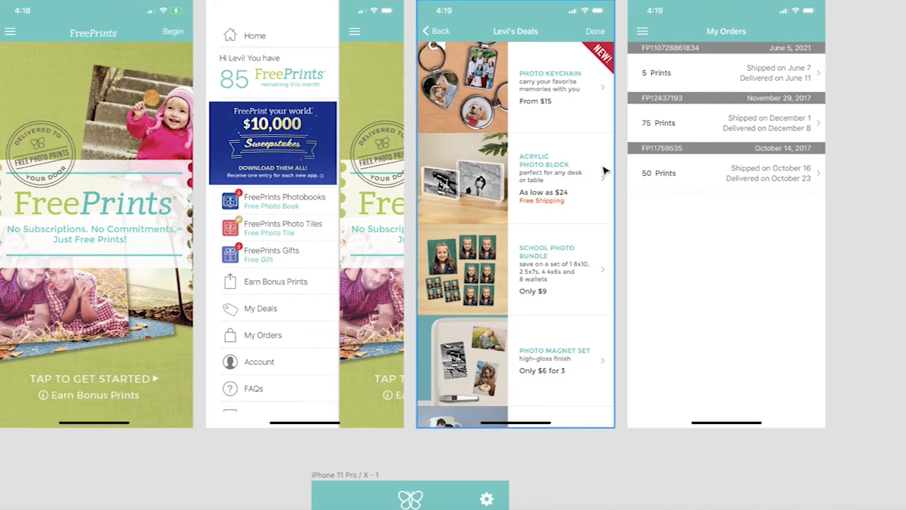
scroll(606, 171, "down", 5)
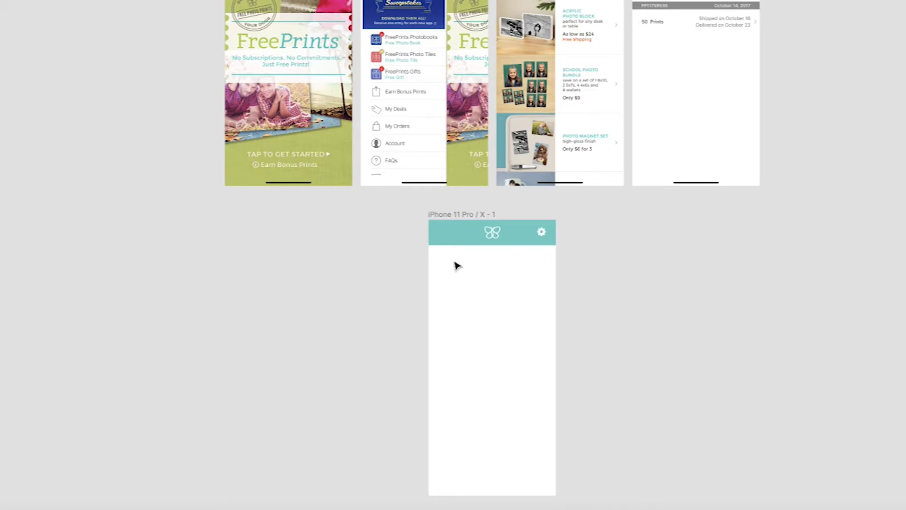
Step: Compare the header and empty body of the iPhone 11 Pro / X - 1 frame with the original home screen
scroll(481, 293, "up", 2)
scroll(476, 329, "up", 1)
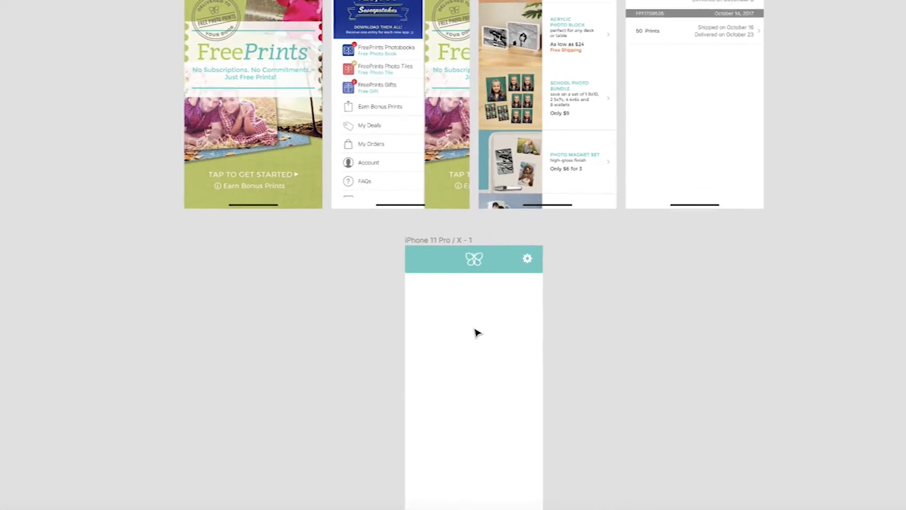
scroll(477, 333, "up", 5)
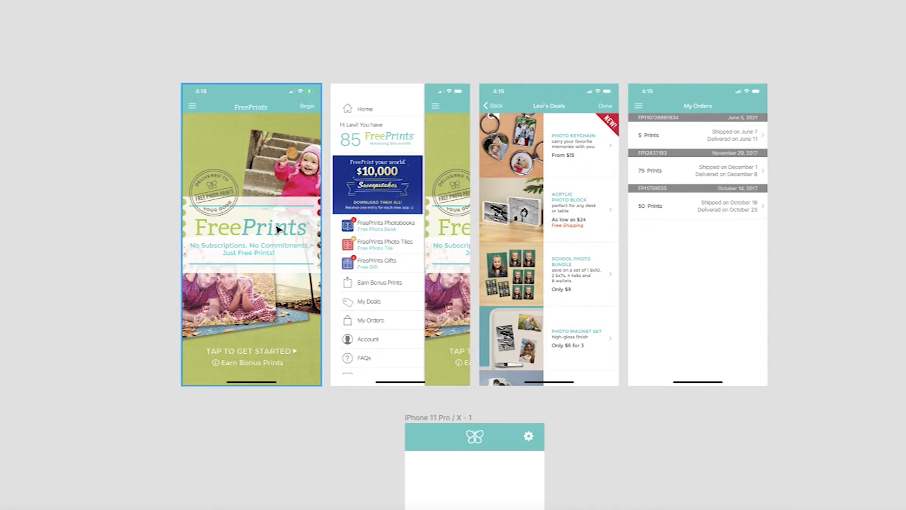
scroll(279, 231, "down", 3)
scroll(278, 230, "down", 2)
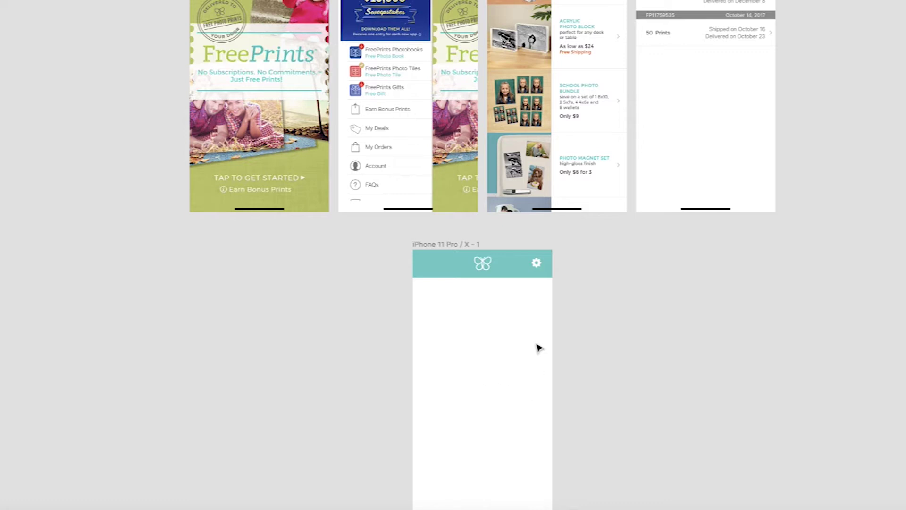
scroll(486, 350, "up", 2)
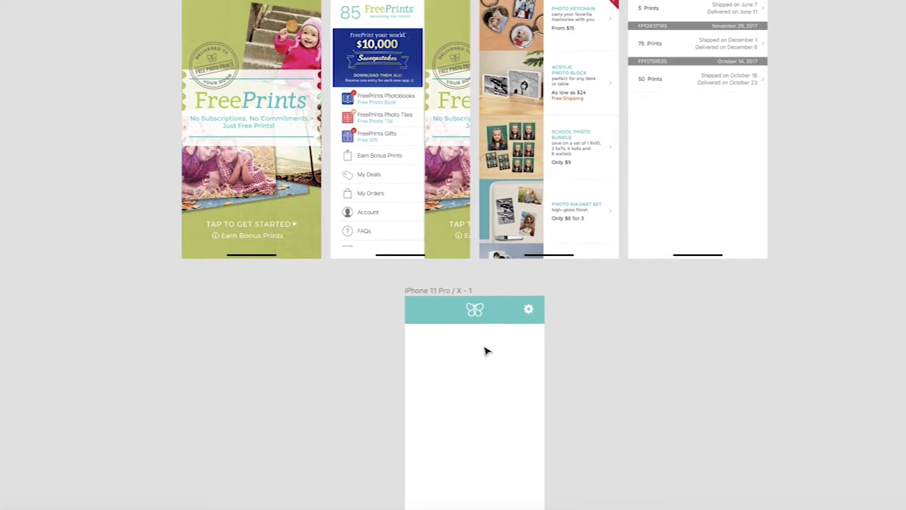
scroll(486, 350, "up", 1)
scroll(486, 350, "down", 1)
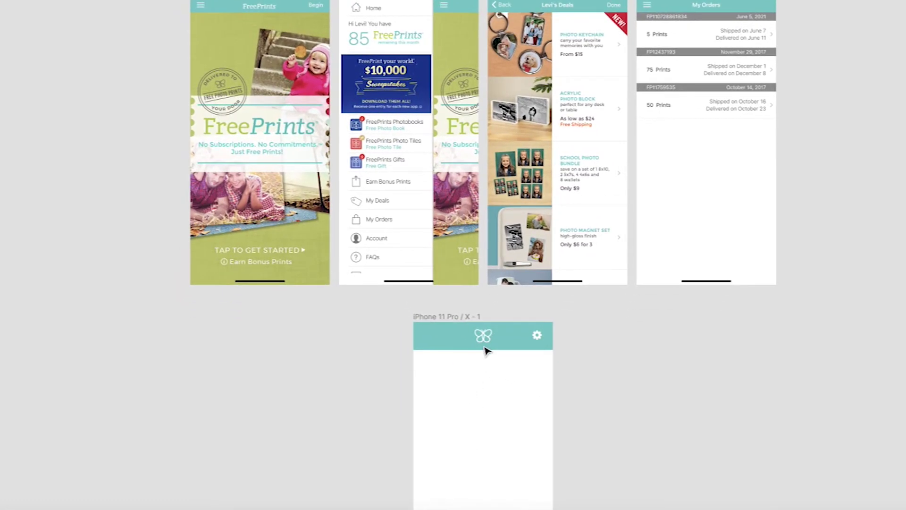
scroll(487, 350, "down", 1)
scroll(486, 350, "down", 3)
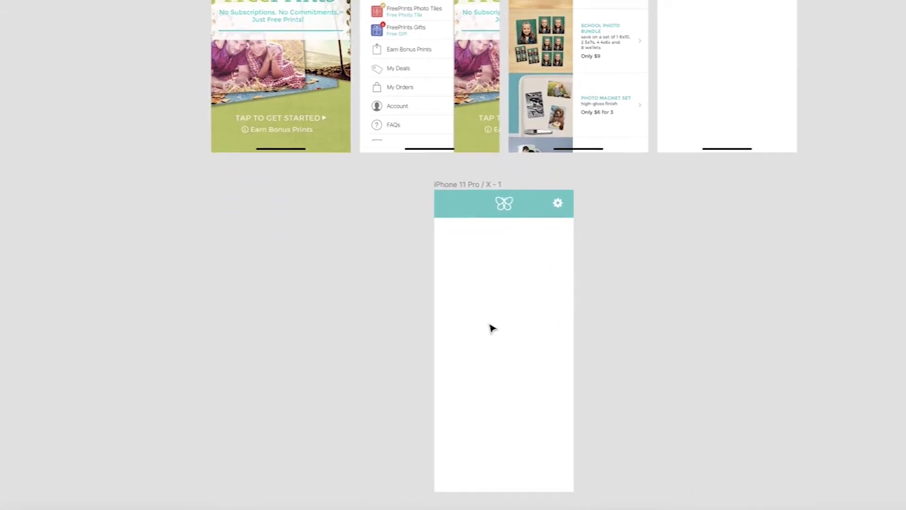
scroll(490, 326, "up", 5)
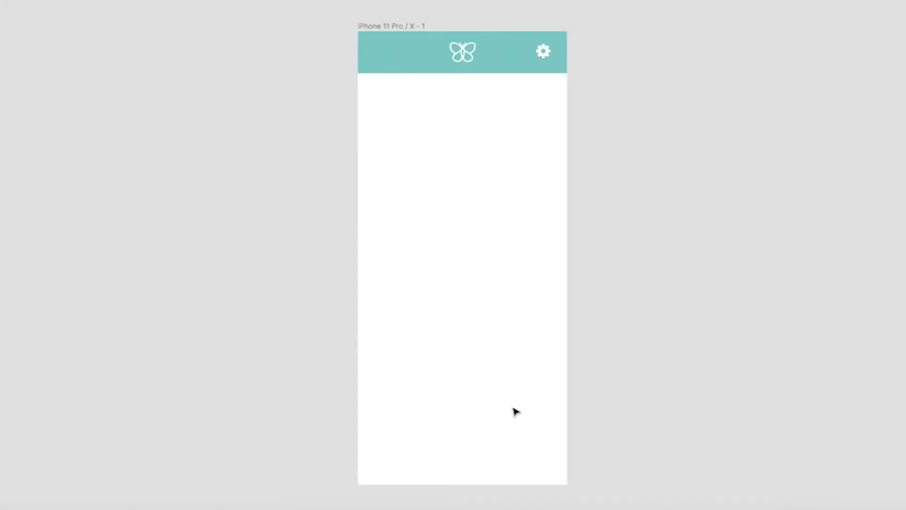
scroll(616, 140, "down", 1)
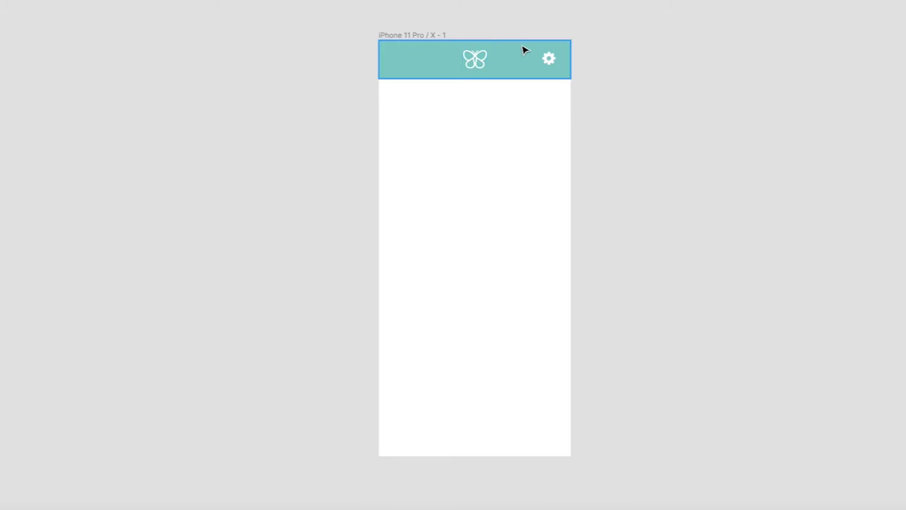
scroll(597, 85, "up", 10)
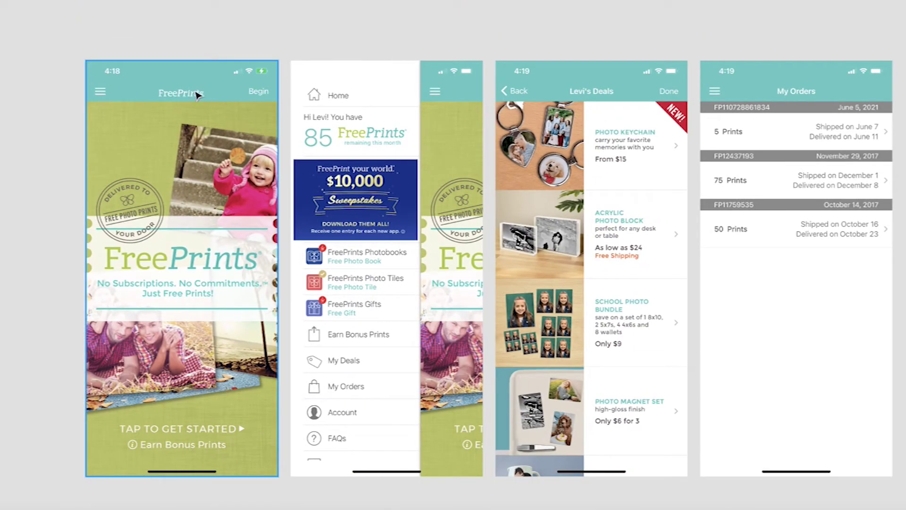
Step: Compare the new frame's header, with its butterfly logo and gear icon, with the original home and navigation menu screens
scroll(210, 101, "down", 6)
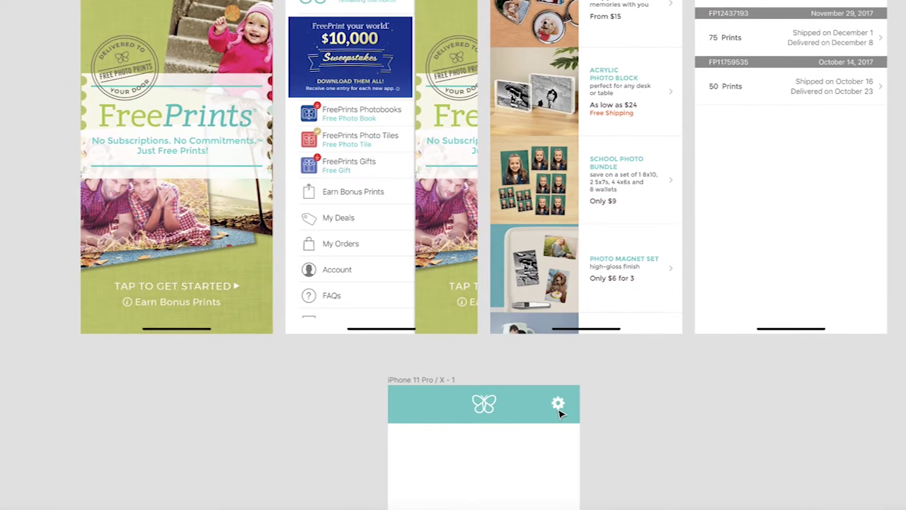
scroll(550, 427, "down", 5)
scroll(553, 428, "down", 1)
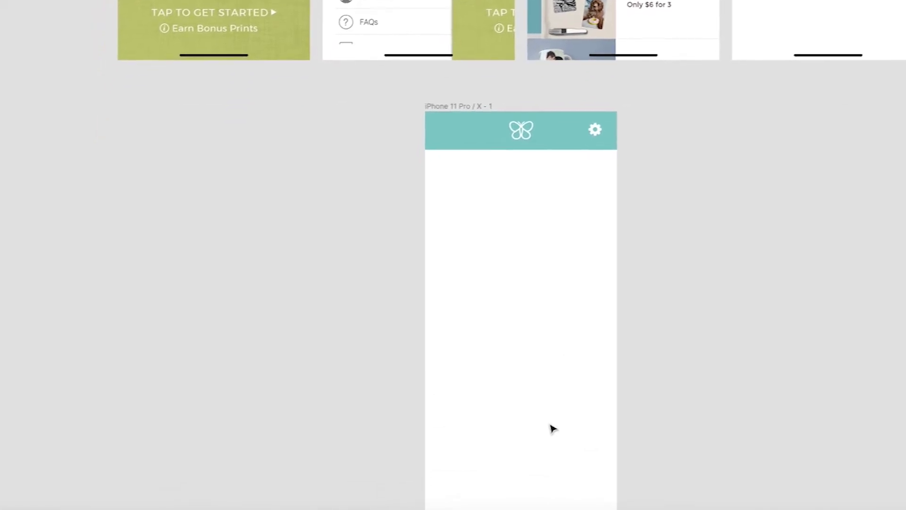
scroll(575, 261, "down", 1)
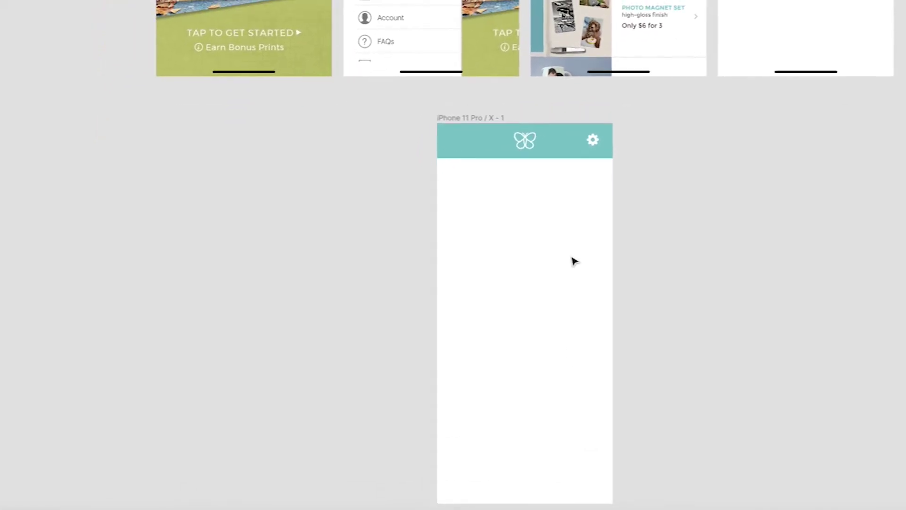
scroll(574, 261, "up", 5)
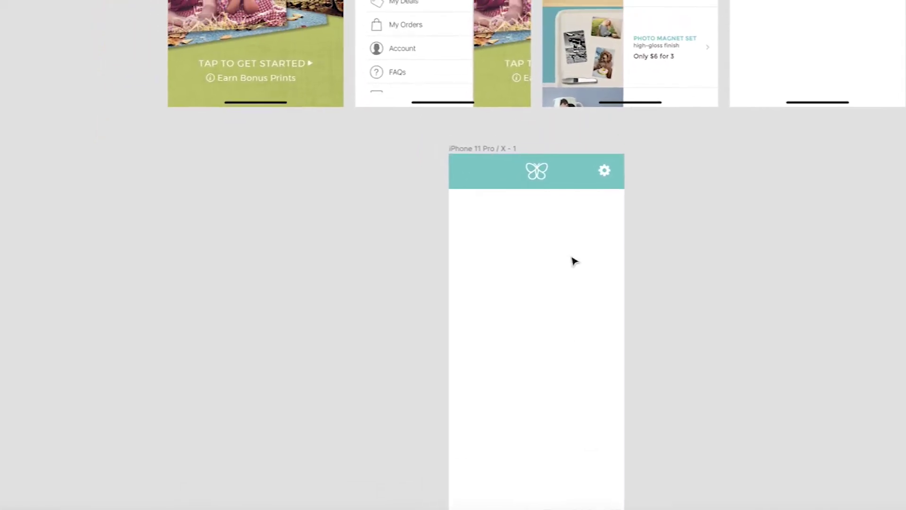
scroll(574, 261, "up", 5)
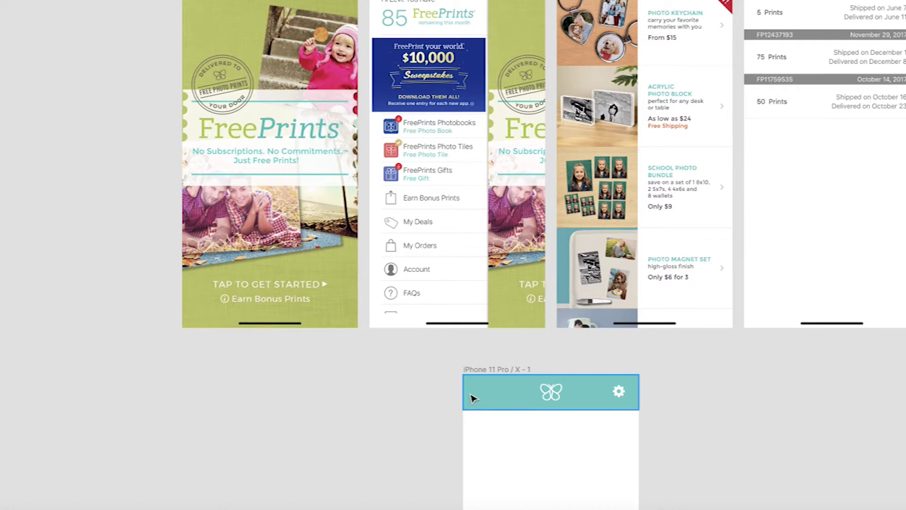
scroll(476, 444, "up", 1)
scroll(481, 425, "down", 1)
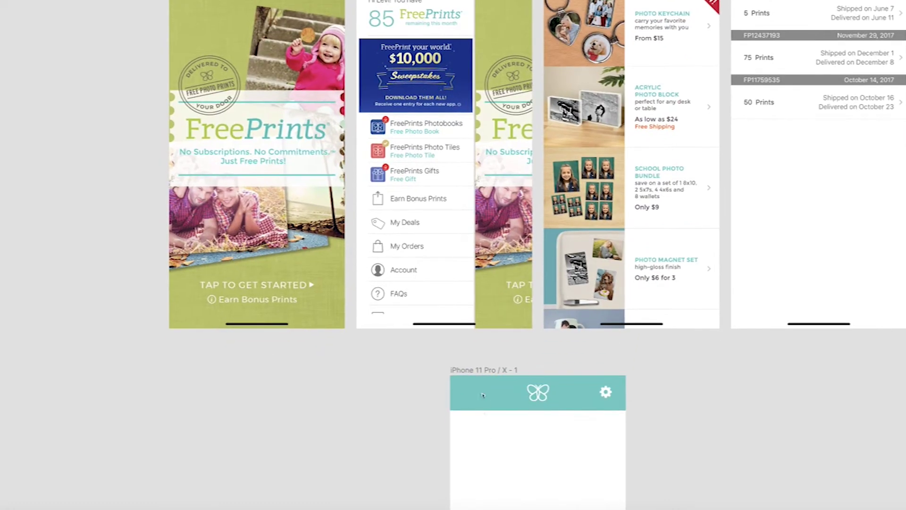
scroll(482, 394, "up", 2)
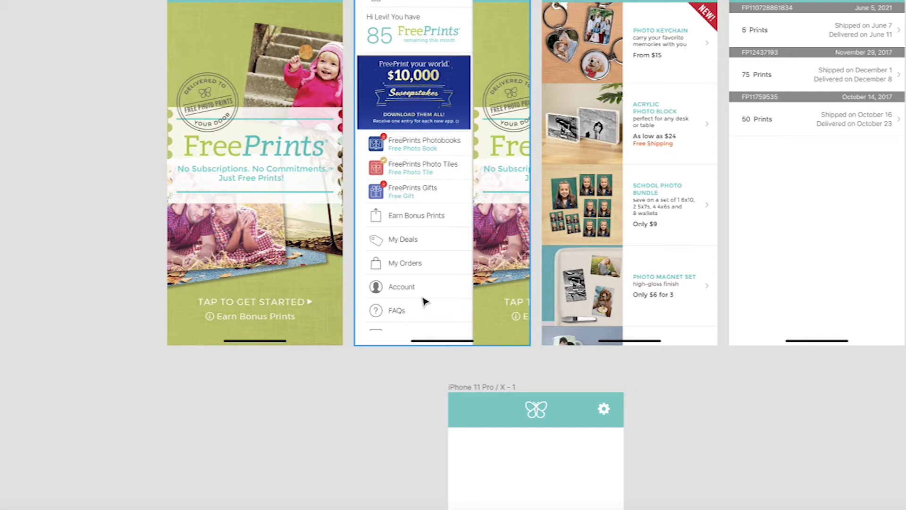
scroll(424, 300, "up", 2)
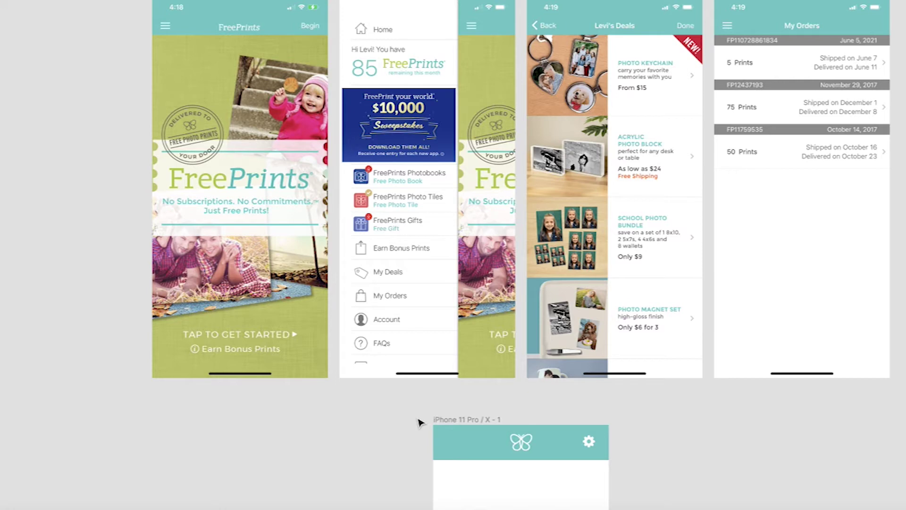
scroll(400, 348, "down", 1)
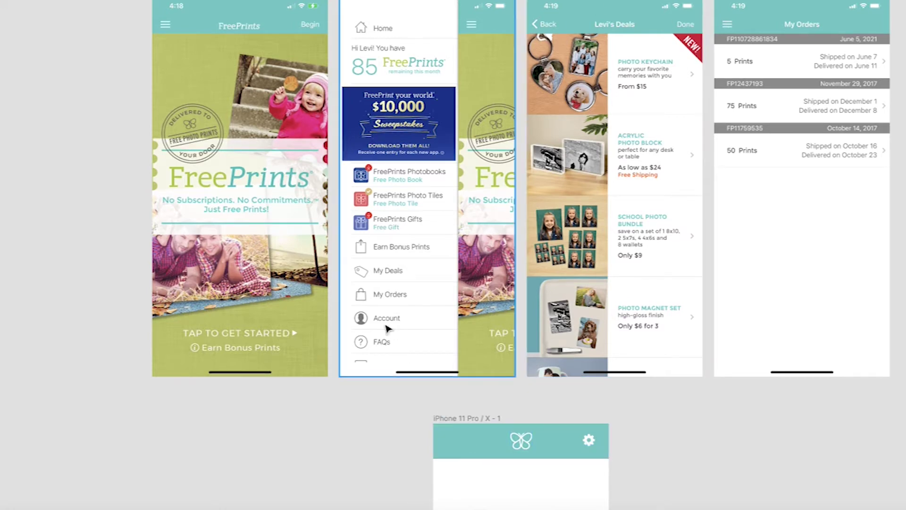
Step: Look up a person icon in SF Symbols and add it in white to the new frame's header, opposite the gear
scroll(395, 326, "down", 3)
scroll(392, 325, "down", 10)
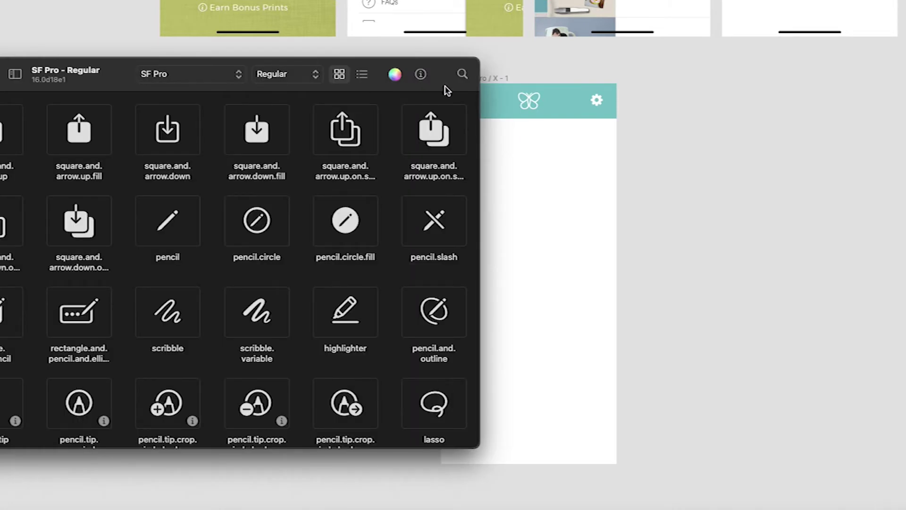
left_click(464, 75)
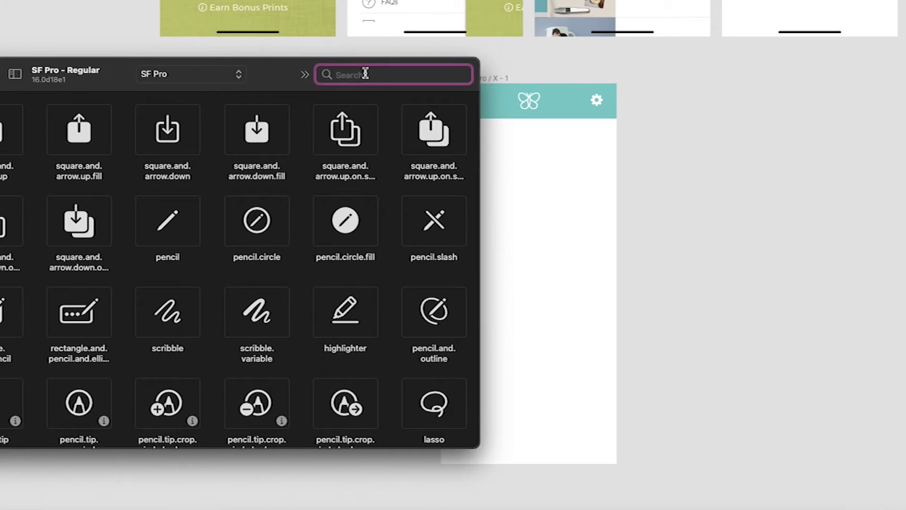
left_click_drag(285, 77, 320, 55)
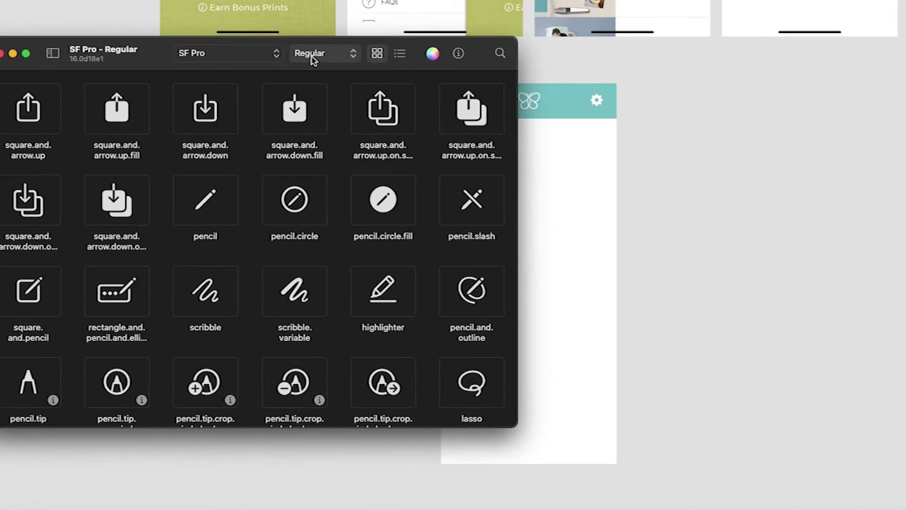
left_click(499, 53)
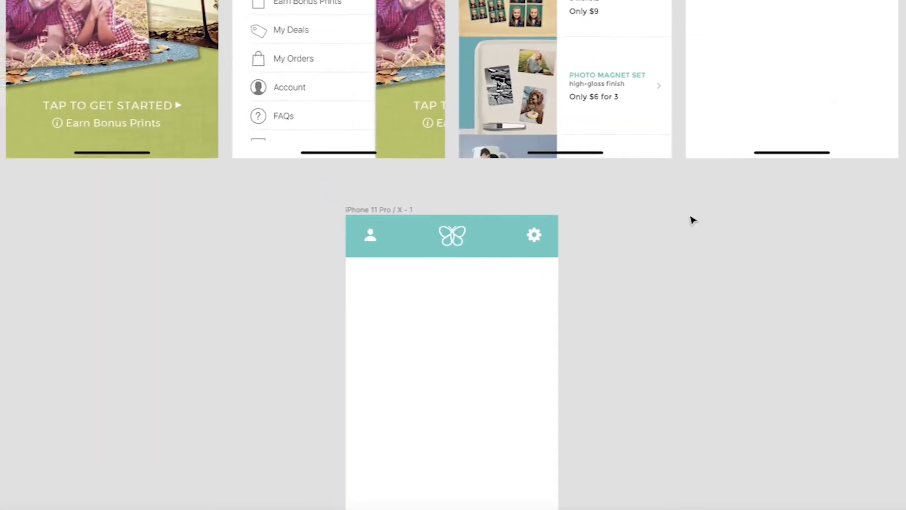
scroll(691, 218, "down", 3)
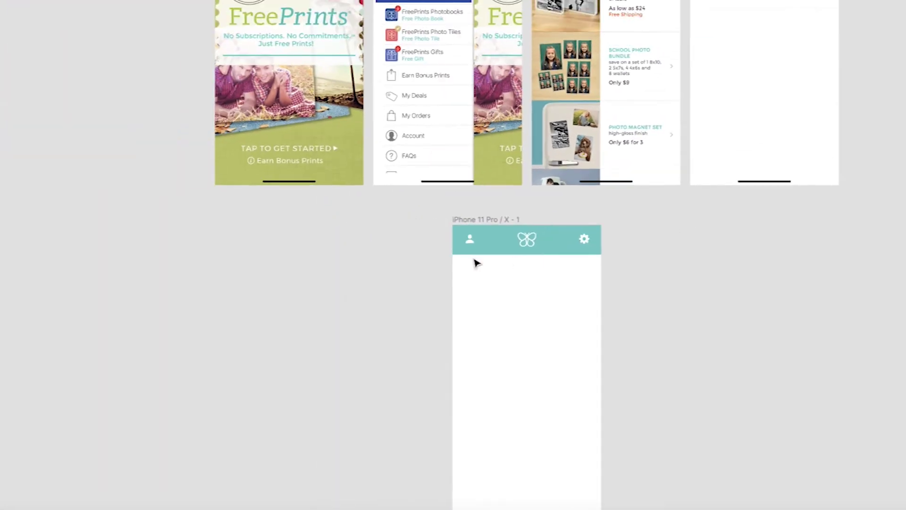
Step: Review the person, butterfly and gear icons in the new header against the four original screens
left_click(463, 238)
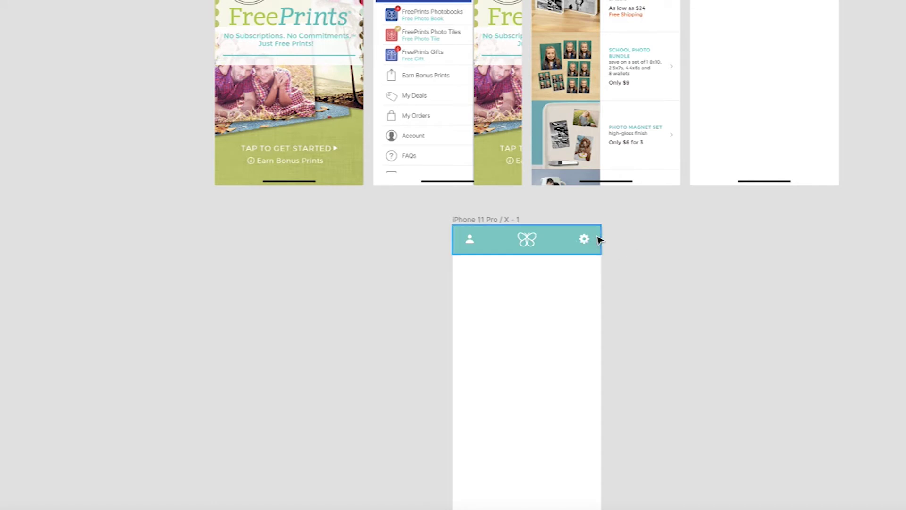
scroll(575, 241, "down", 2)
scroll(571, 298, "up", 4)
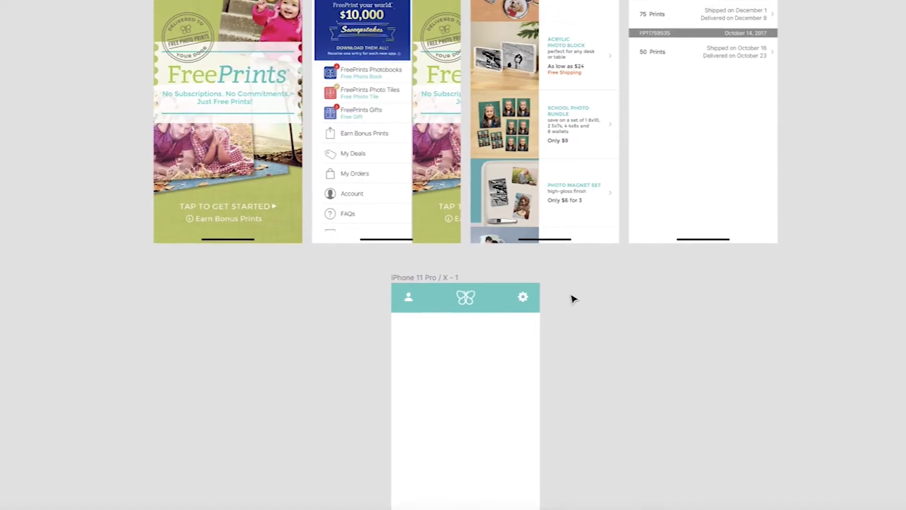
scroll(574, 299, "up", 4)
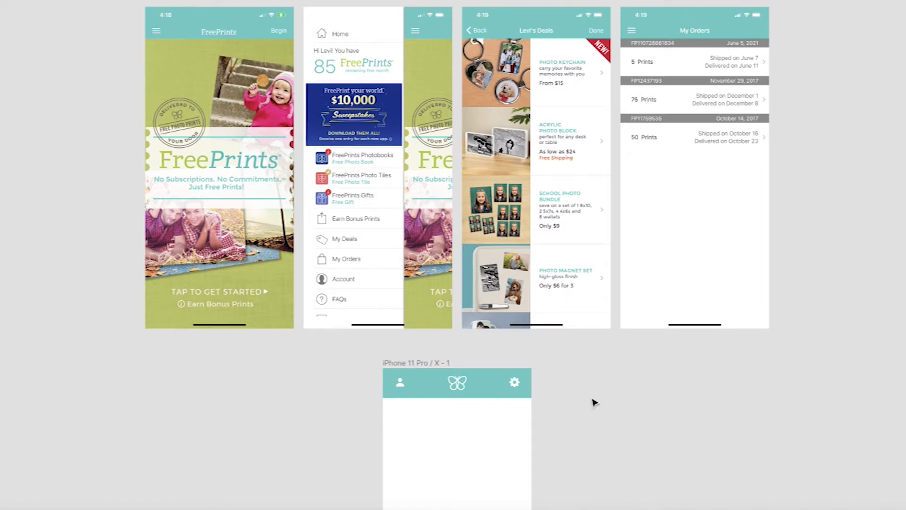
scroll(575, 398, "down", 5)
scroll(575, 399, "up", 3)
scroll(577, 399, "up", 3)
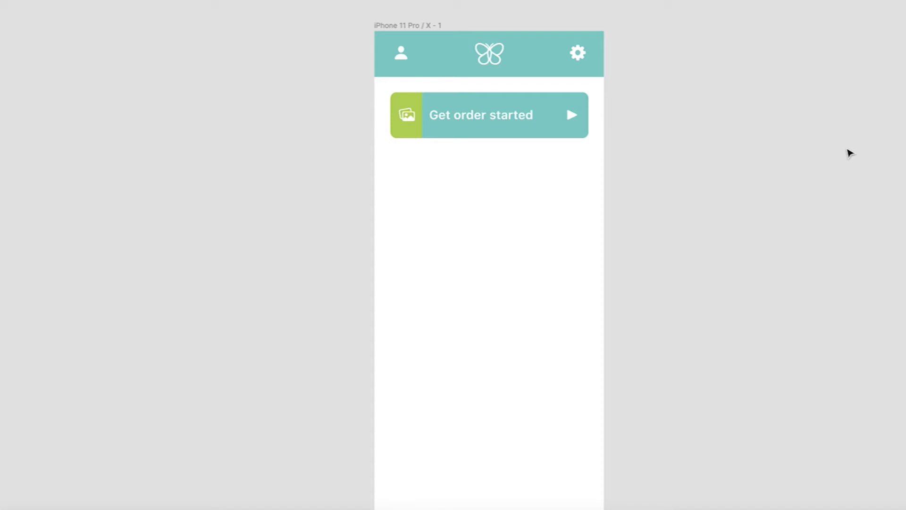
Step: Examine the Get order started button's photo icon, label and arrow up close and within the whole frame
scroll(650, 86, "up", 1)
scroll(648, 82, "up", 2)
scroll(352, 127, "up", 3)
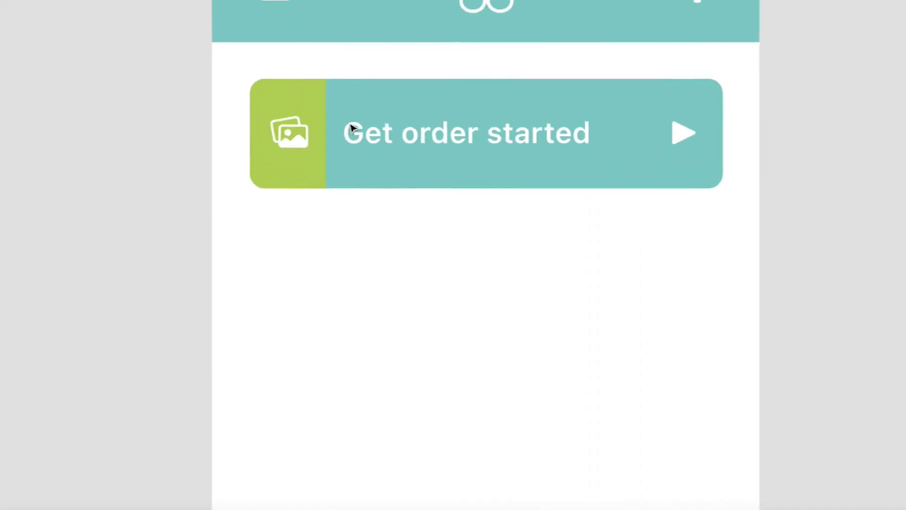
scroll(351, 126, "up", 1)
scroll(352, 126, "left", 1)
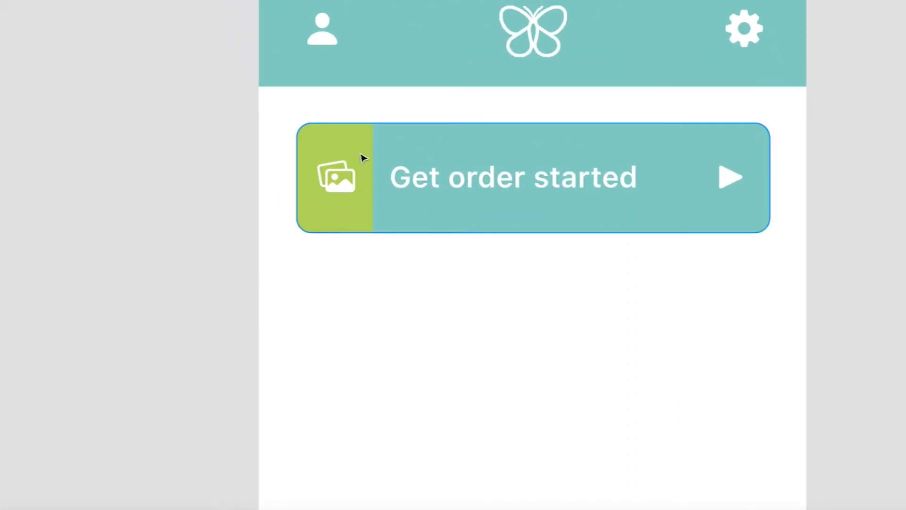
scroll(363, 160, "down", 2)
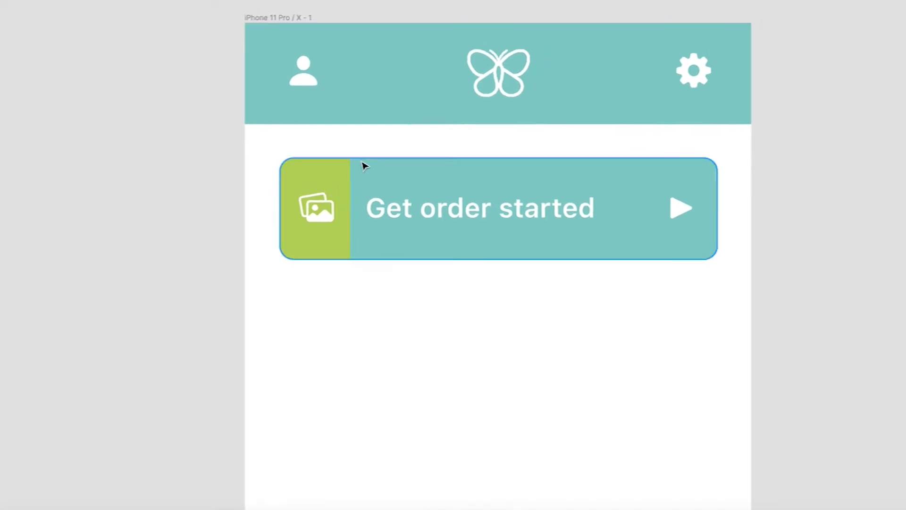
scroll(482, 229, "down", 2)
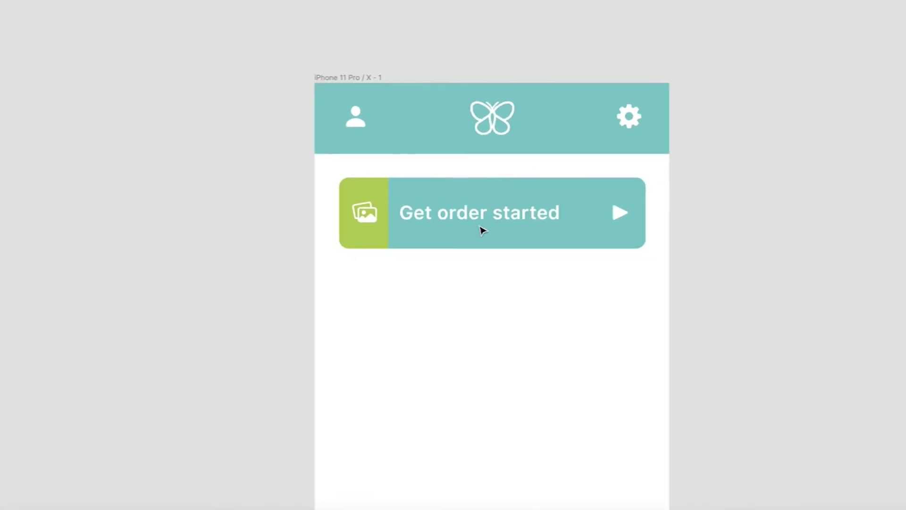
scroll(726, 263, "down", 3)
scroll(726, 264, "right", 3)
scroll(727, 264, "down", 2)
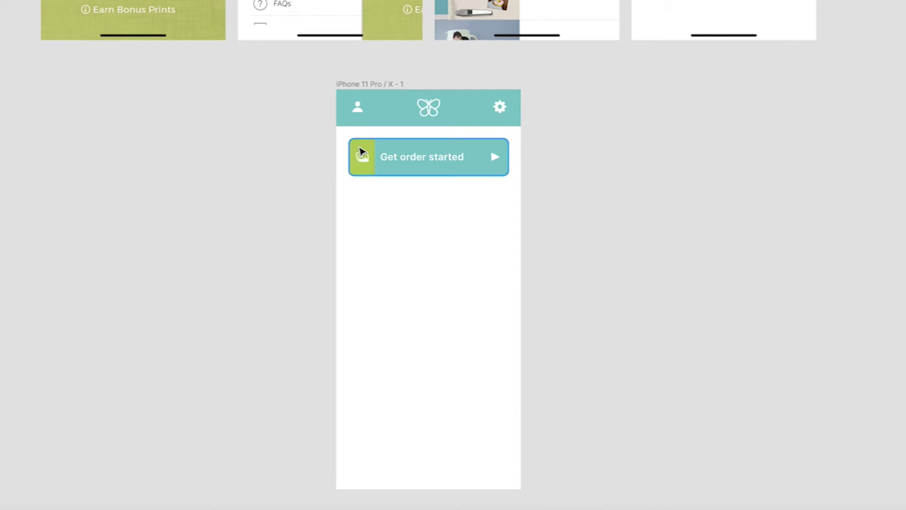
Step: Inspect the green photo icon section of the Get order started button and its fit beneath the header
scroll(360, 152, "up", 3)
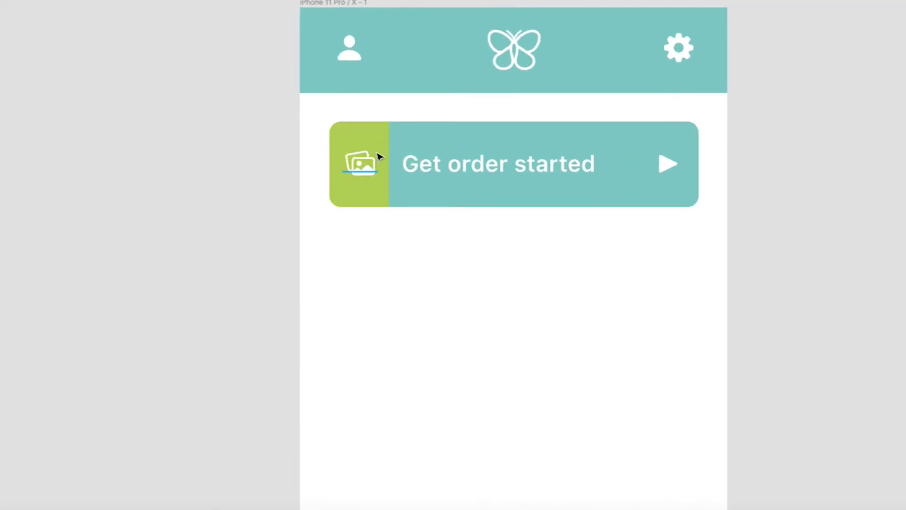
scroll(379, 157, "down", 1)
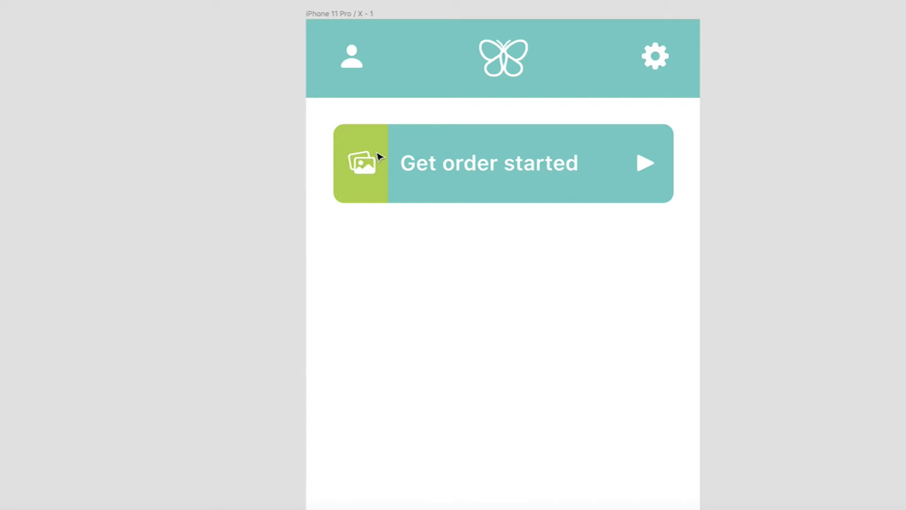
scroll(380, 157, "down", 2)
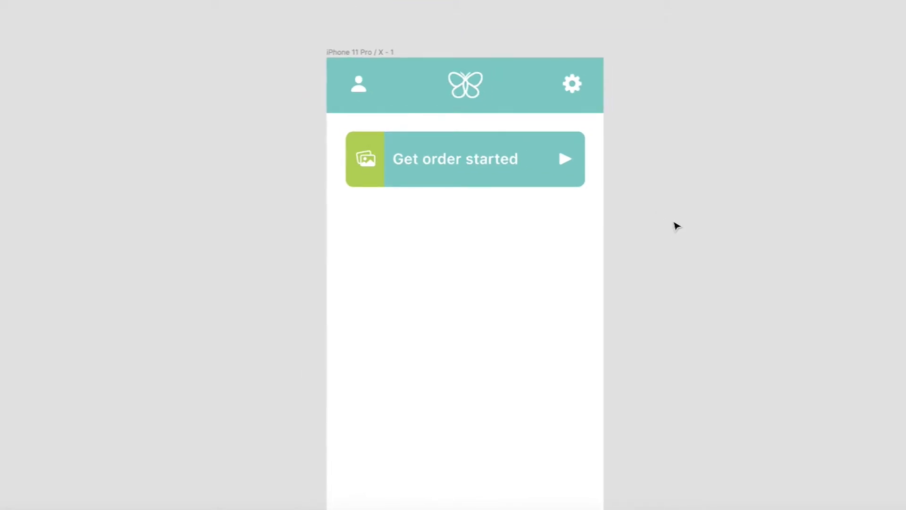
scroll(676, 224, "down", 2)
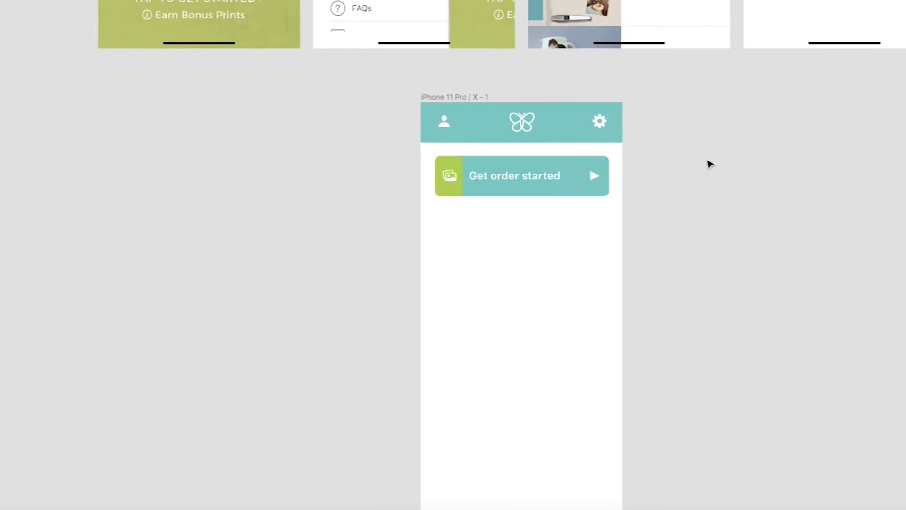
scroll(708, 164, "down", 1)
scroll(707, 164, "down", 1)
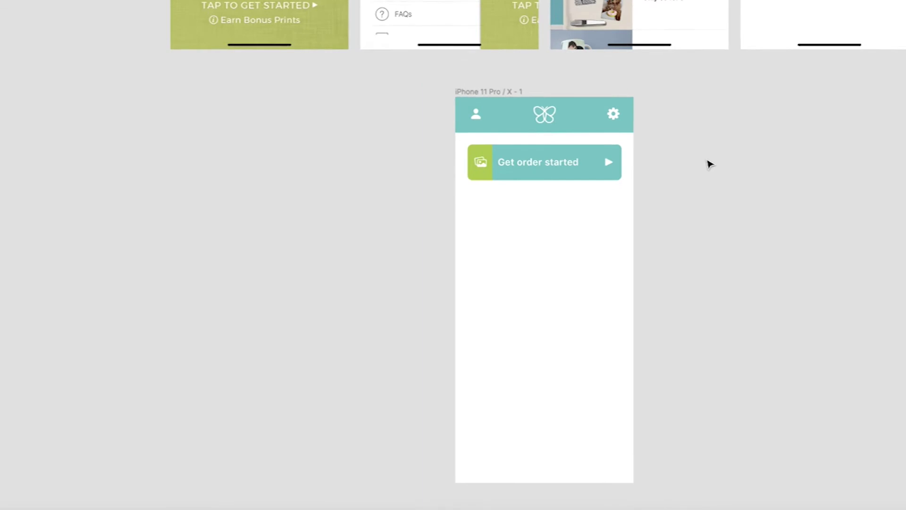
Step: Compare the Get order started button with the original home screen's Tap to get started prompt and the navigation menu
scroll(708, 164, "up", 5)
scroll(418, 34, "up", 3)
scroll(381, 24, "up", 4)
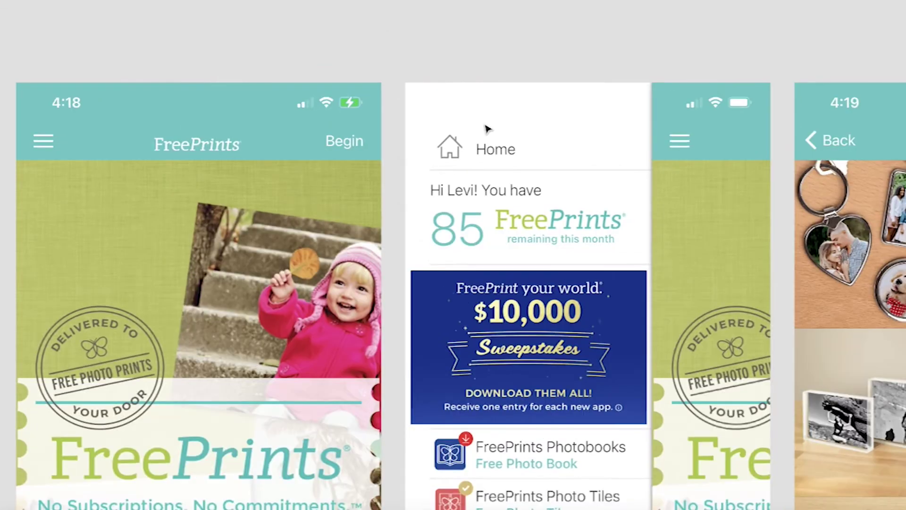
scroll(605, 216, "down", 4)
scroll(606, 216, "down", 8)
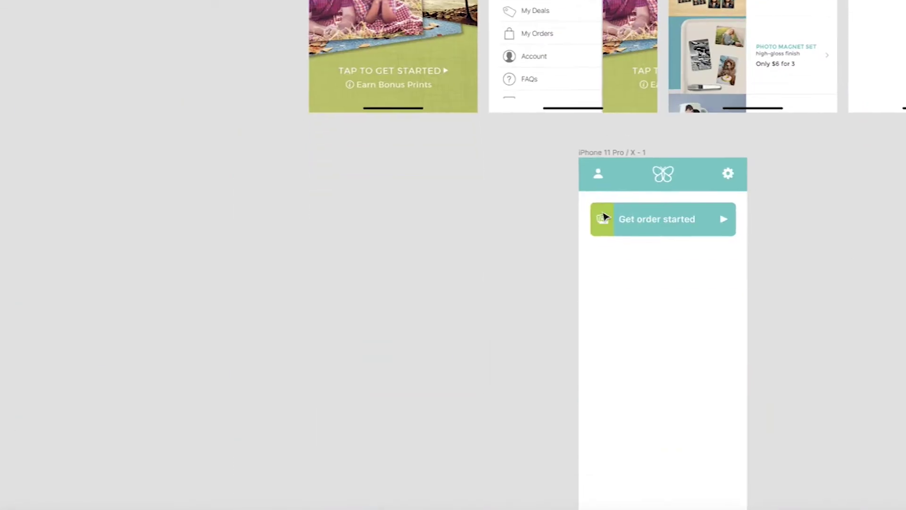
scroll(606, 216, "right", 3)
scroll(605, 217, "up", 3)
scroll(602, 217, "left", 2)
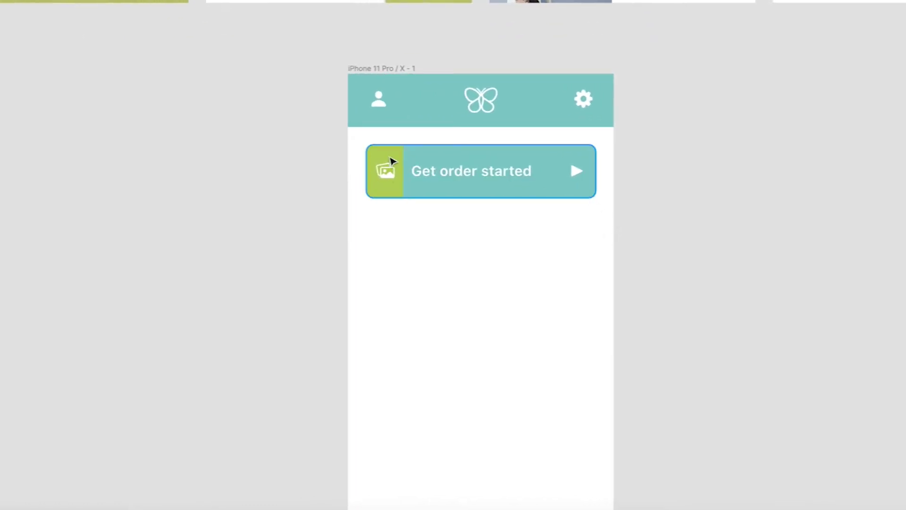
left_click(388, 165)
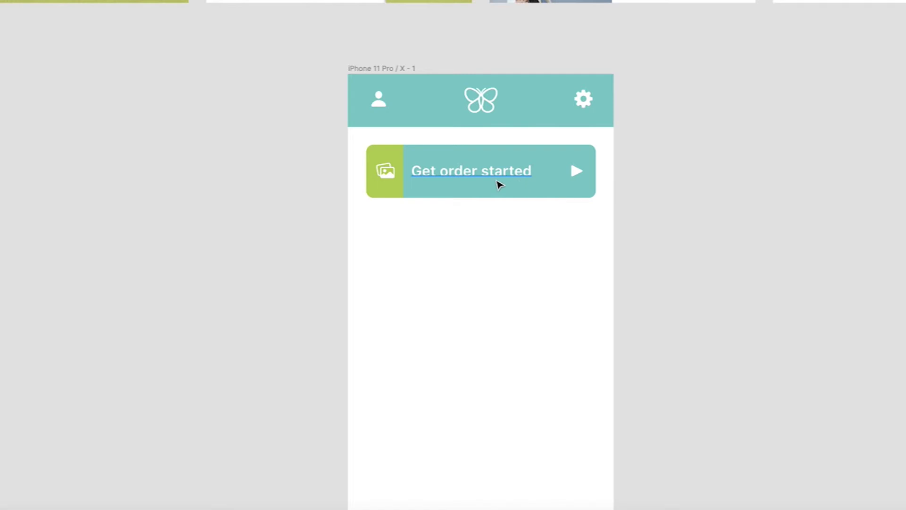
scroll(459, 176, "down", 3)
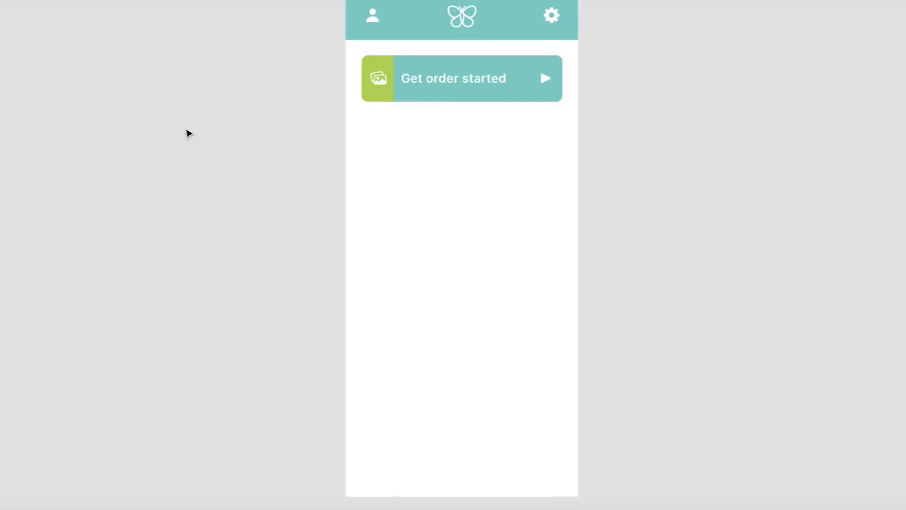
scroll(189, 133, "up", 5)
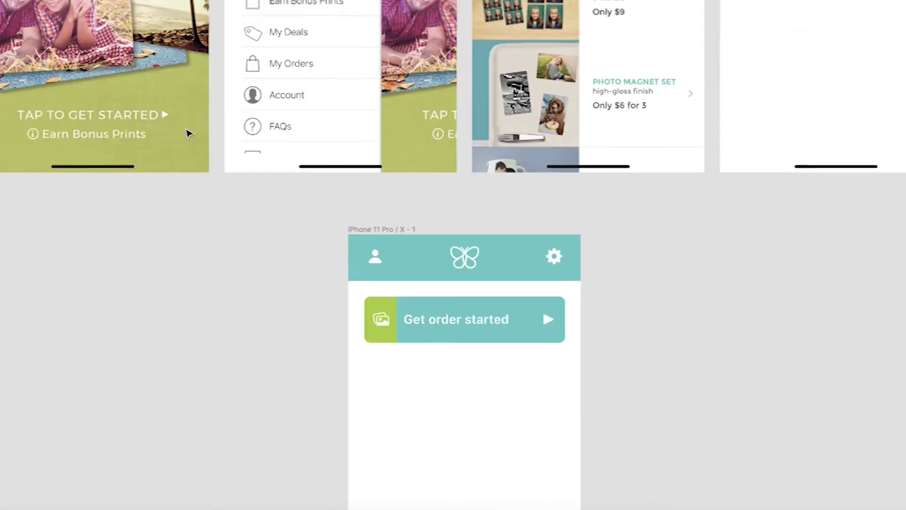
scroll(188, 133, "down", 2)
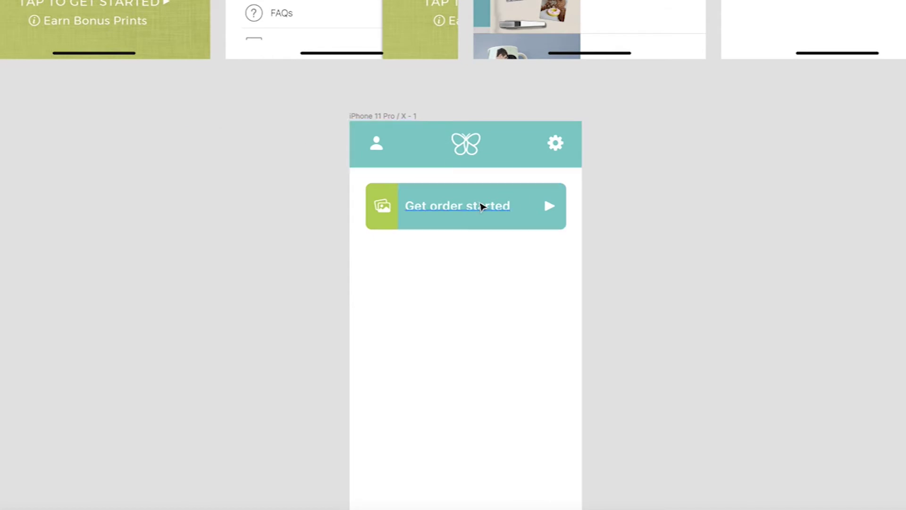
Step: Compare the new home screen frame's header and button with the four original FreePrints screens
scroll(482, 205, "up", 7)
scroll(479, 204, "down", 3)
scroll(482, 204, "up", 1)
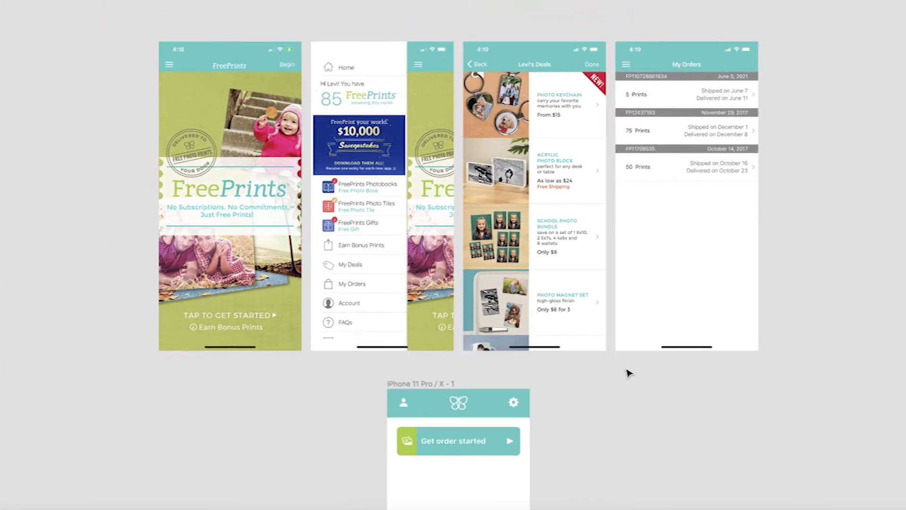
scroll(629, 374, "up", 2)
scroll(629, 374, "down", 3)
scroll(629, 373, "down", 4)
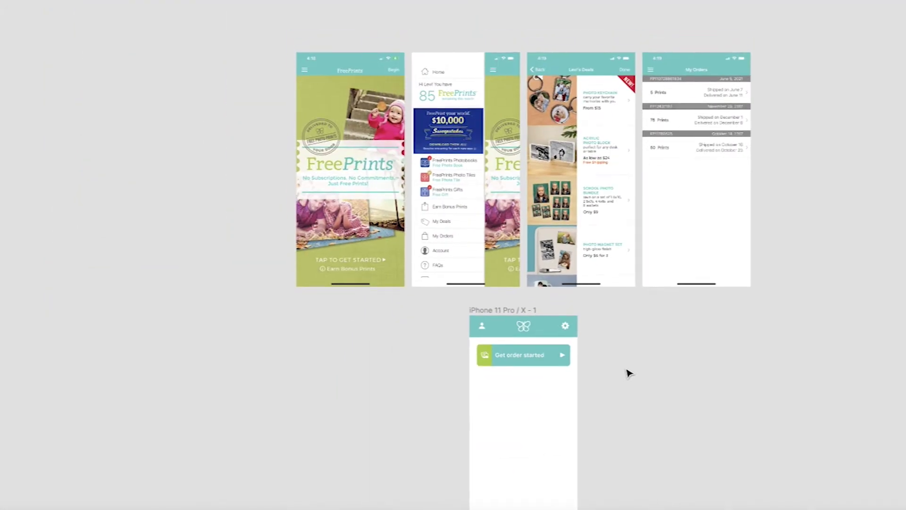
scroll(629, 373, "up", 1)
scroll(629, 373, "up", 3)
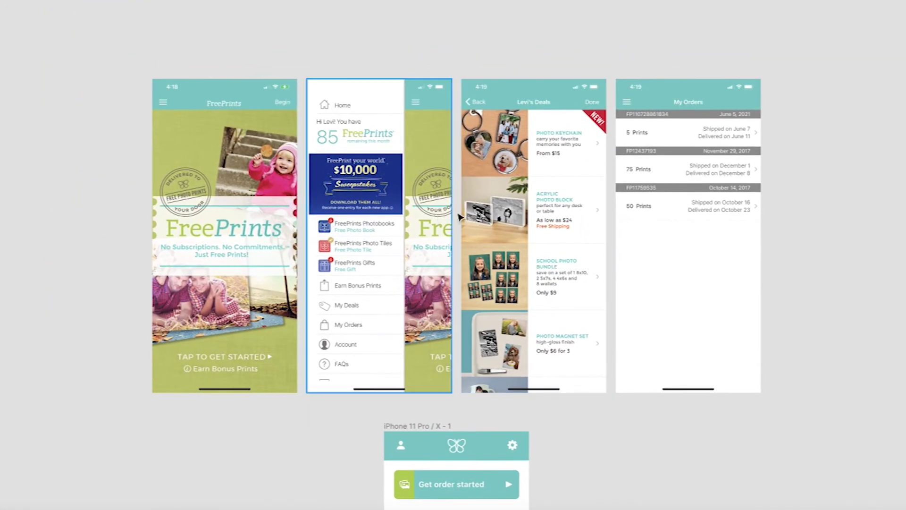
Step: Examine the original Deals and My Orders screens up close and against the new frame
scroll(728, 66, "up", 3)
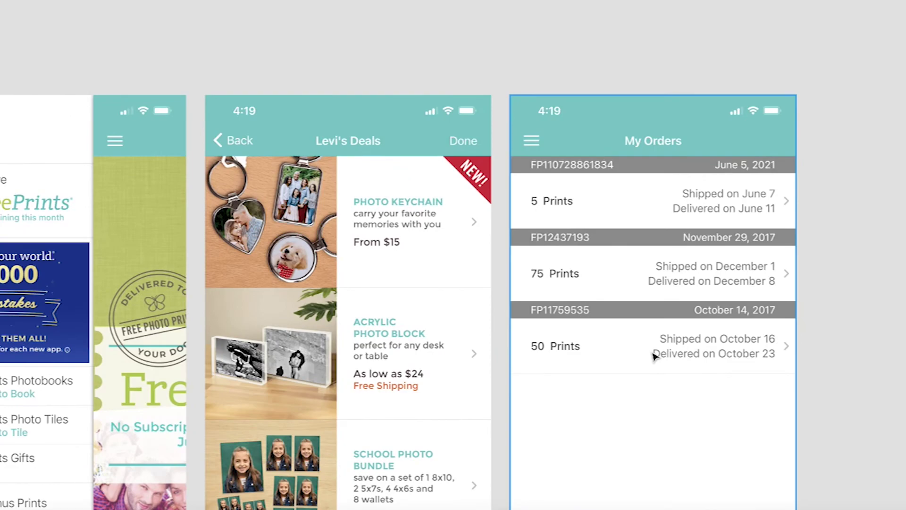
scroll(654, 355, "down", 3)
scroll(653, 355, "down", 2)
scroll(465, 104, "down", 2)
scroll(463, 101, "up", 1)
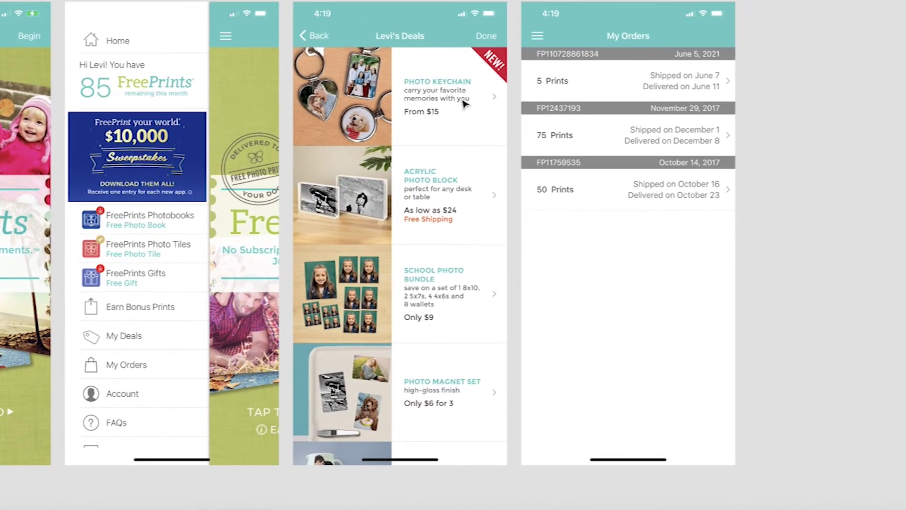
scroll(472, 283, "down", 5)
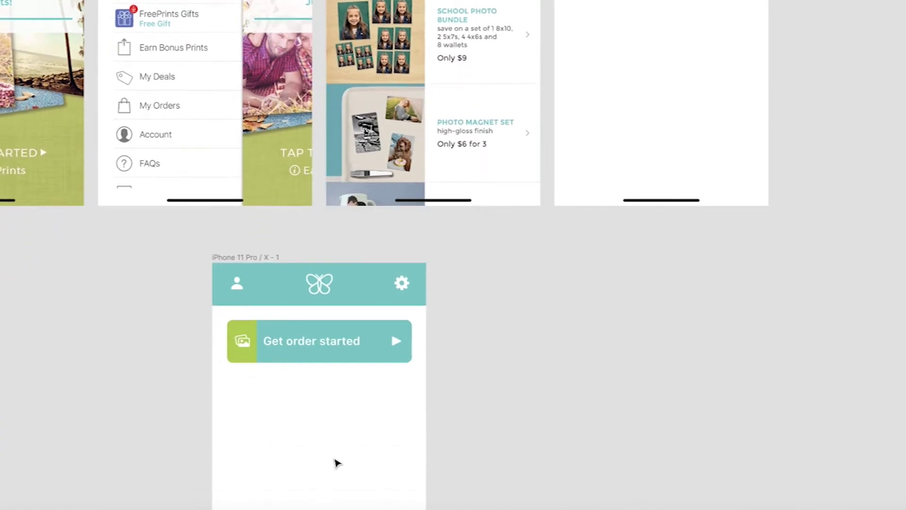
scroll(336, 463, "up", 4)
scroll(323, 468, "up", 1)
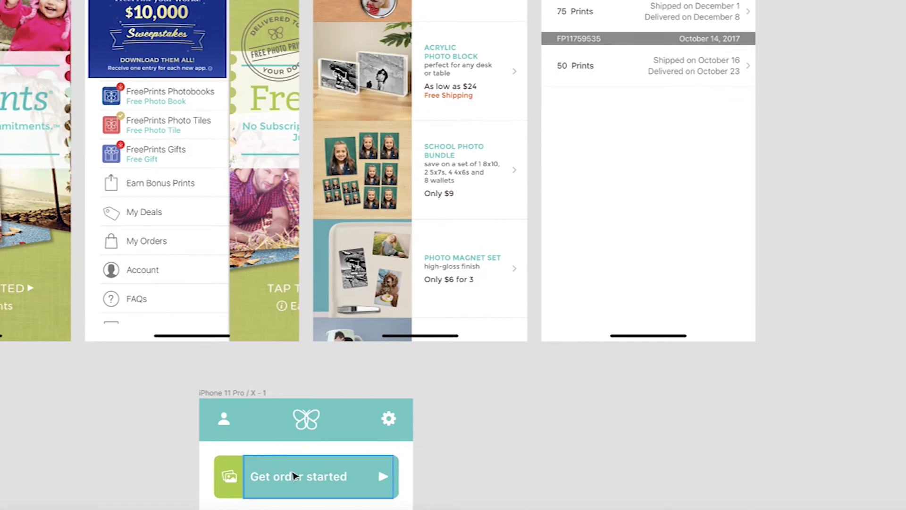
scroll(315, 465, "up", 4)
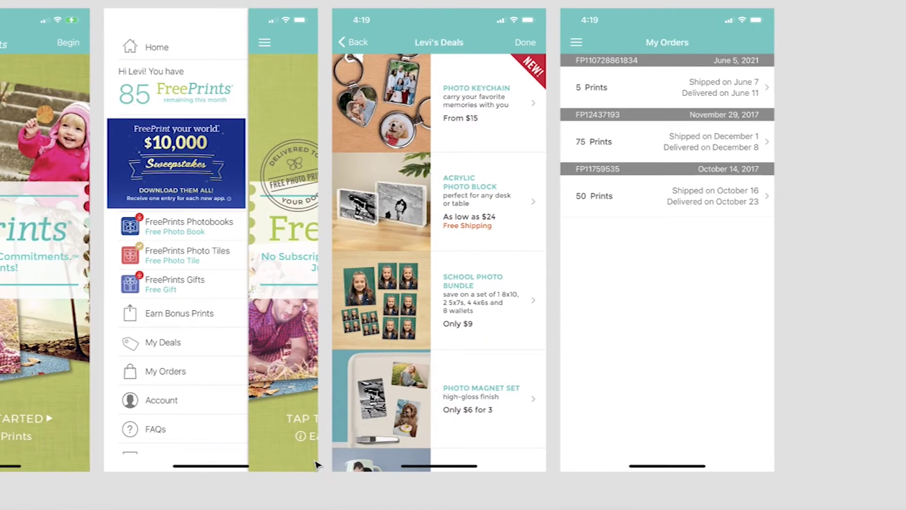
Step: Compare the original navigation menu items and product deals with the open space below the Get order started button
scroll(408, 387, "down", 6)
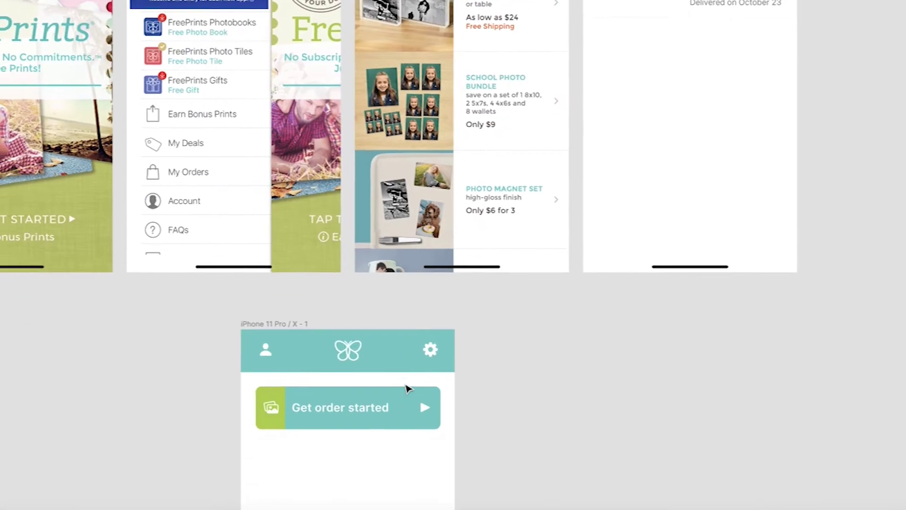
scroll(480, 206, "up", 1)
scroll(481, 206, "down", 3)
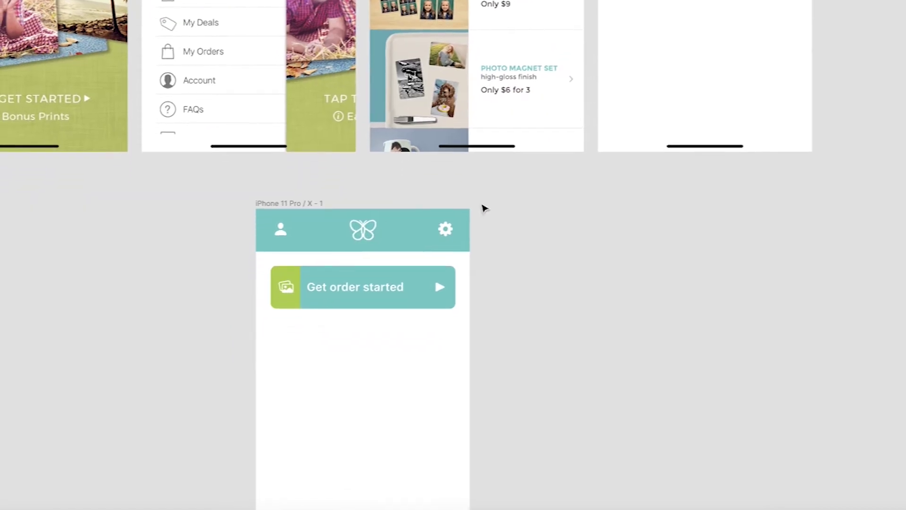
scroll(455, 377, "down", 4)
scroll(454, 374, "up", 10)
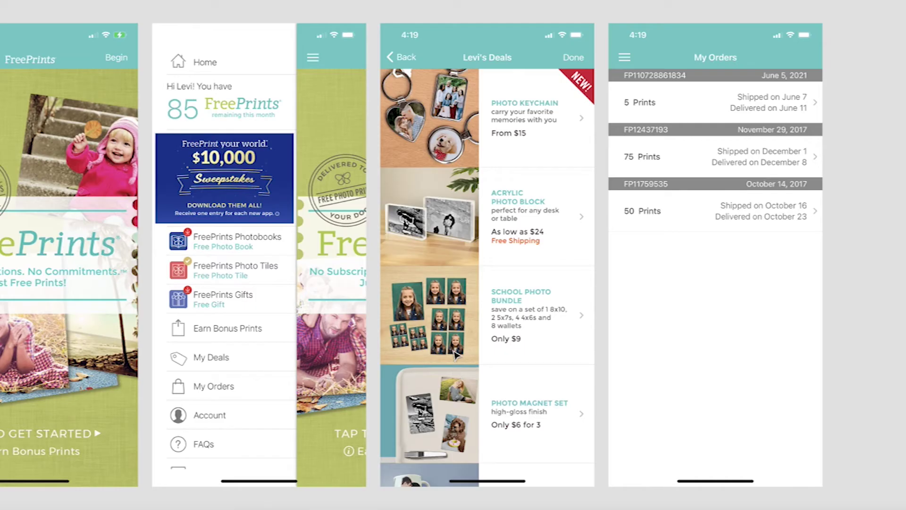
scroll(467, 107, "down", 12)
scroll(454, 103, "down", 3)
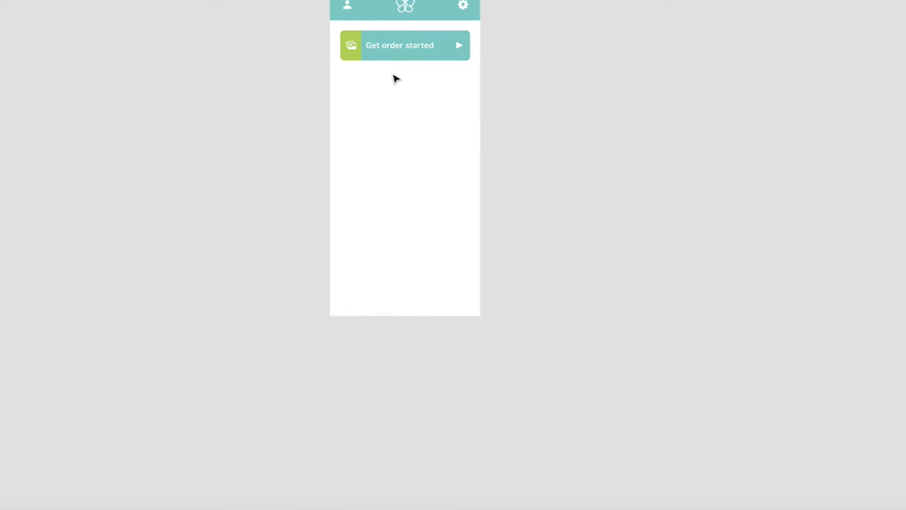
Step: Inspect the new frame's empty area beneath the Get order started button, both as a whole and close up
scroll(414, 296, "up", 3)
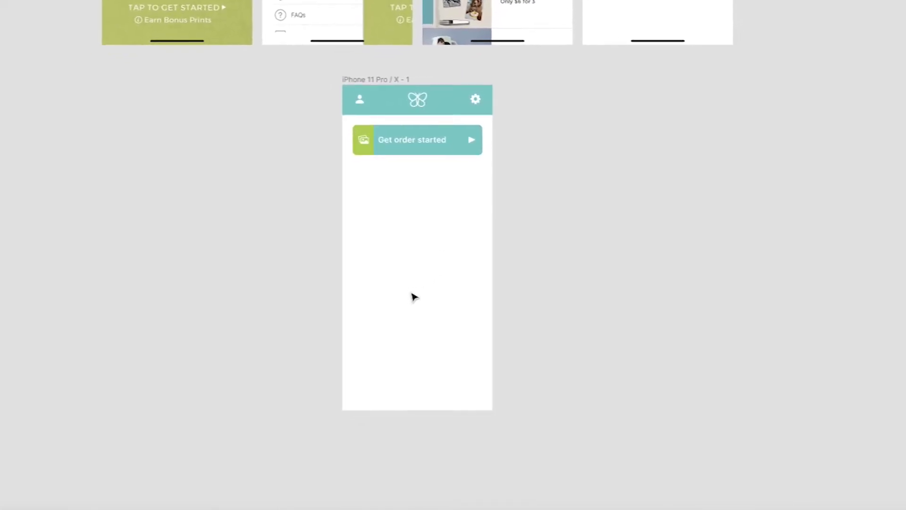
scroll(413, 297, "up", 3)
scroll(413, 296, "left", 2)
scroll(414, 296, "up", 1)
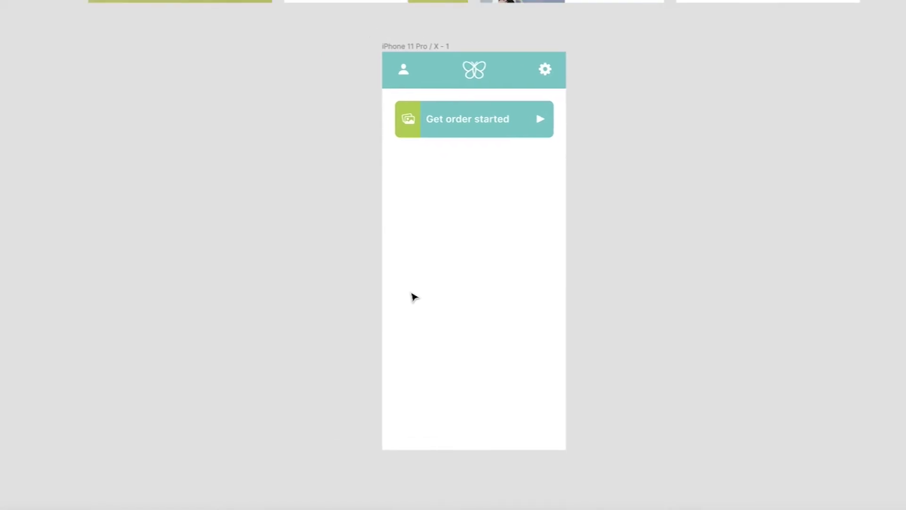
scroll(411, 294, "up", 1)
scroll(412, 294, "up", 3)
scroll(412, 294, "up", 4)
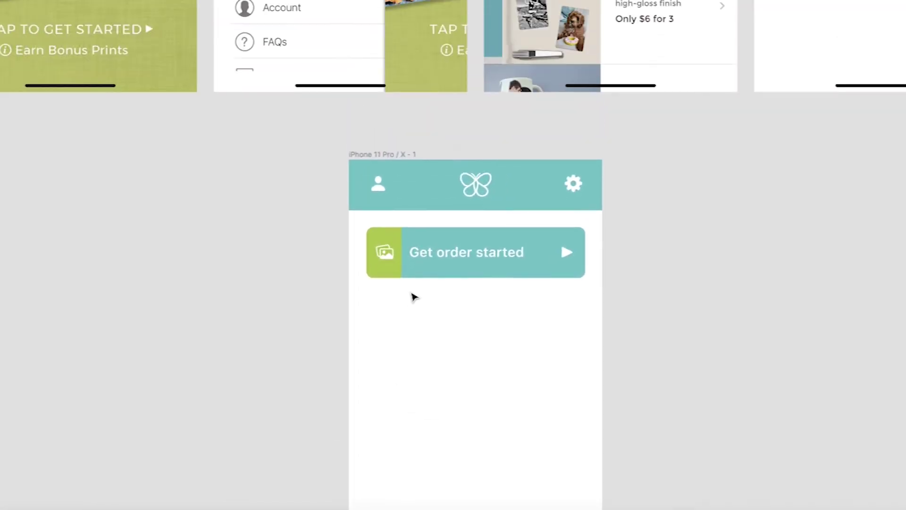
Step: Review the original home and menu screens alongside the new frame's simplified layout
scroll(414, 297, "up", 10)
scroll(414, 298, "down", 4)
scroll(415, 298, "down", 5)
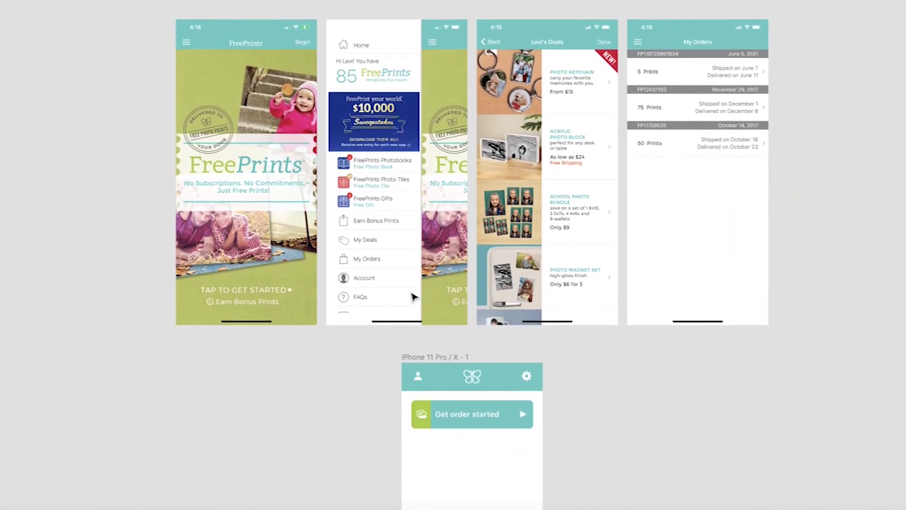
scroll(411, 297, "up", 3)
scroll(412, 296, "down", 3)
scroll(412, 296, "up", 3)
scroll(411, 296, "down", 2)
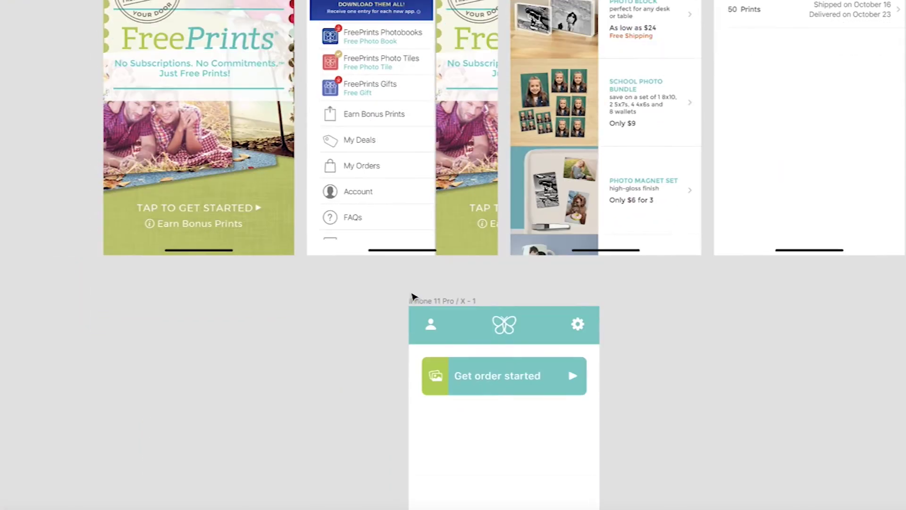
scroll(412, 296, "down", 5)
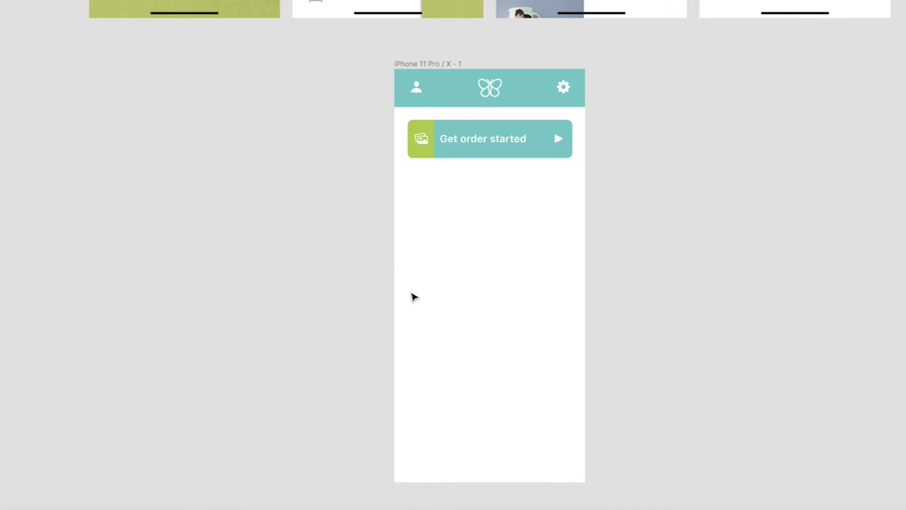
Step: Replace the solid triangle on the Get order started button with a thin line arrow
scroll(414, 296, "up", 8)
scroll(414, 296, "right", 4)
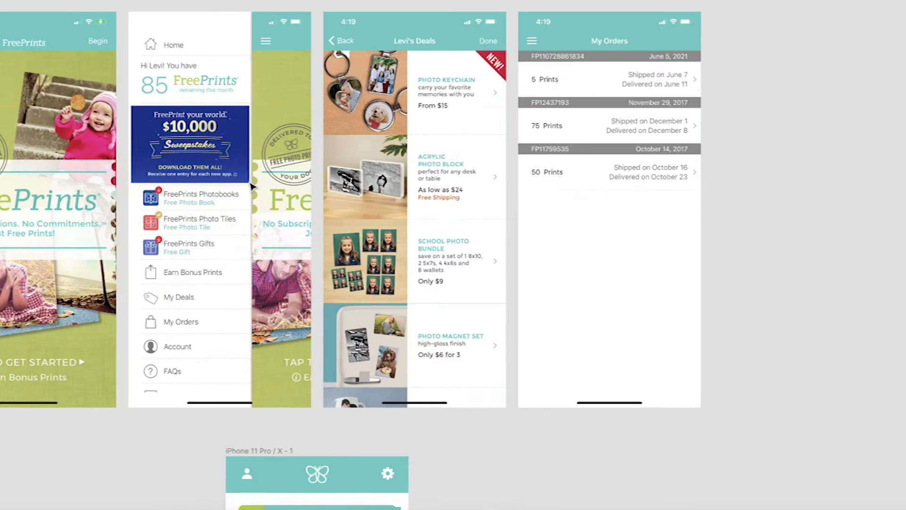
scroll(251, 186, "down", 1)
left_click(418, 47)
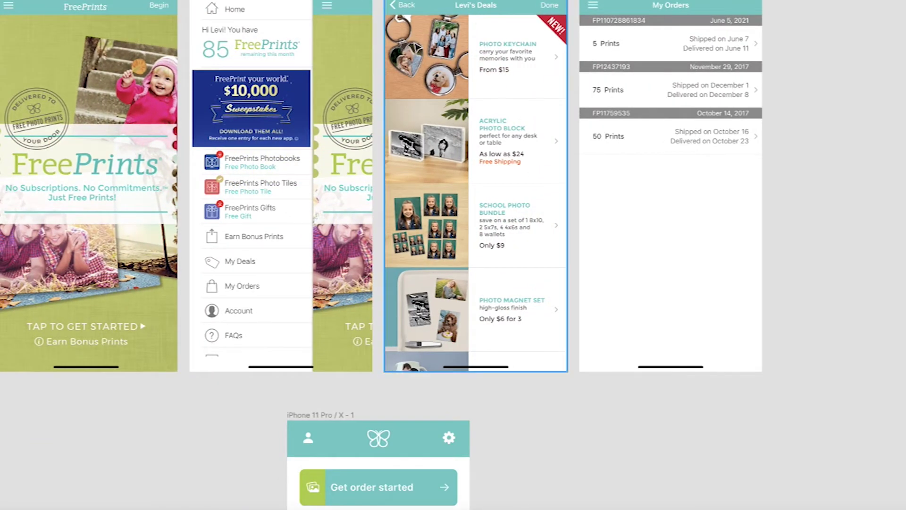
Step: Add a Deals heading and a Photo Keychain card captioned "Carry your memories with you", with the keychain image, below the Get order started button
scroll(439, 56, "up", 5)
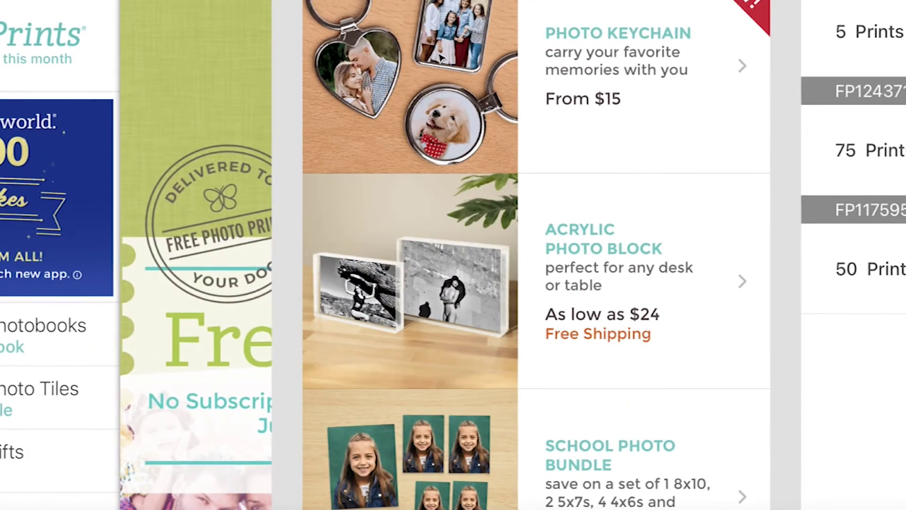
scroll(439, 56, "down", 3)
scroll(440, 56, "down", 6)
scroll(439, 56, "up", 3)
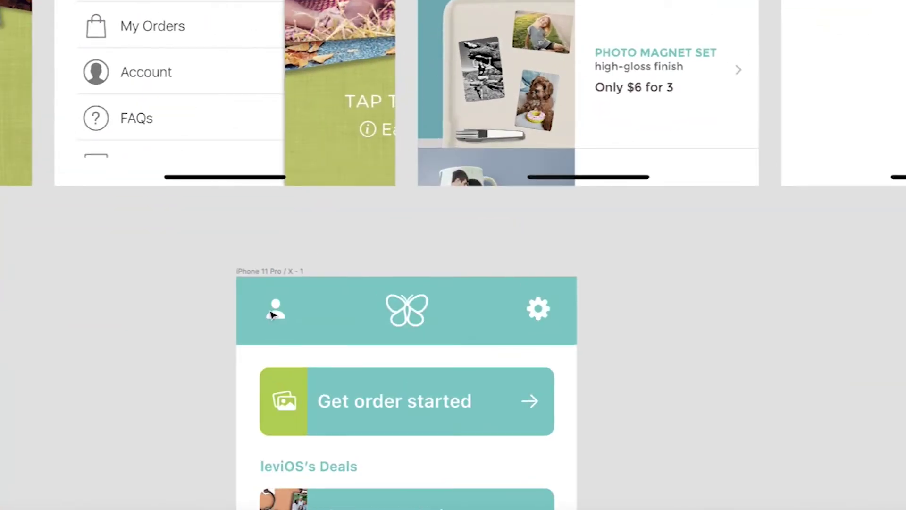
scroll(271, 311, "down", 5)
scroll(272, 313, "down", 1)
left_click(320, 273)
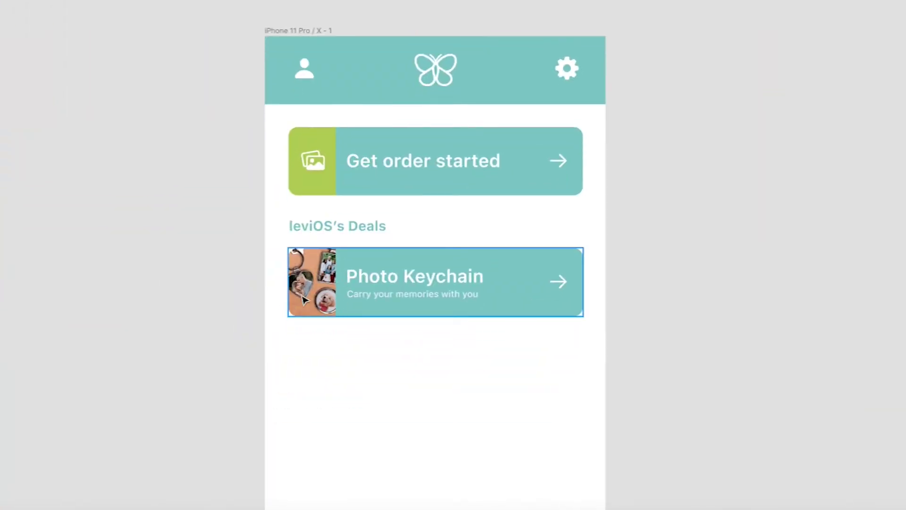
Step: Duplicate the Photo Keychain card and place the copy directly beneath the original, aligned with it
scroll(317, 279, "up", 2)
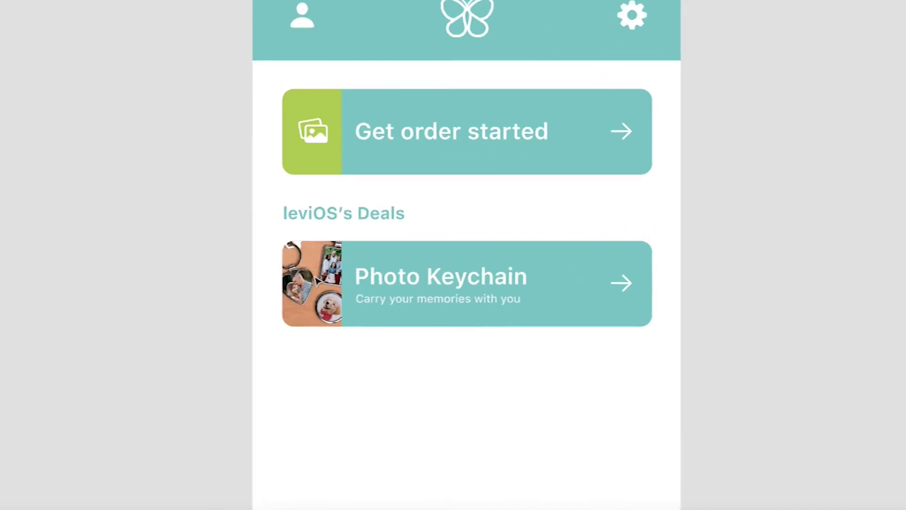
scroll(316, 278, "up", 5)
scroll(317, 278, "down", 4)
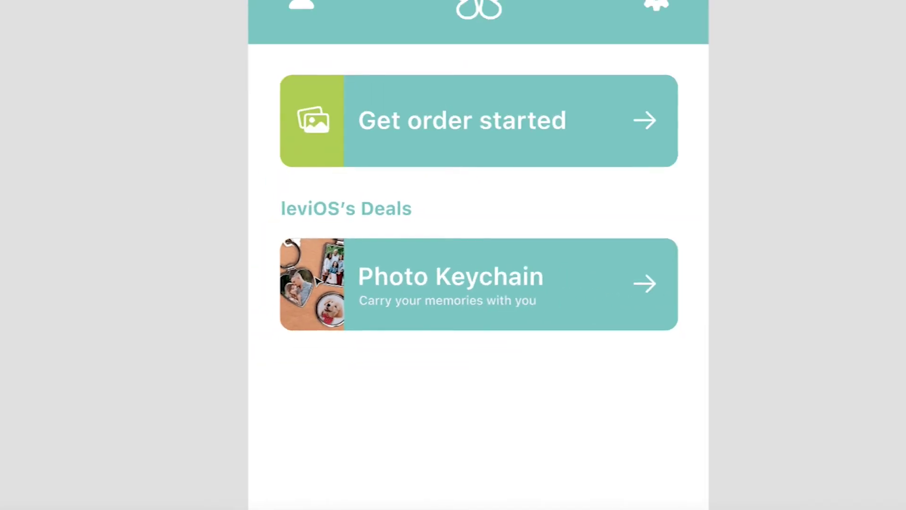
scroll(317, 280, "down", 2)
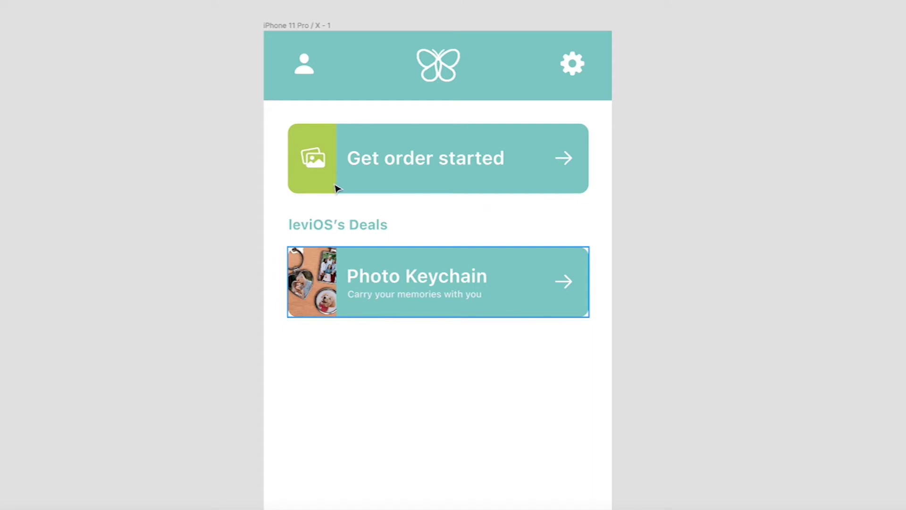
scroll(431, 259, "up", 1)
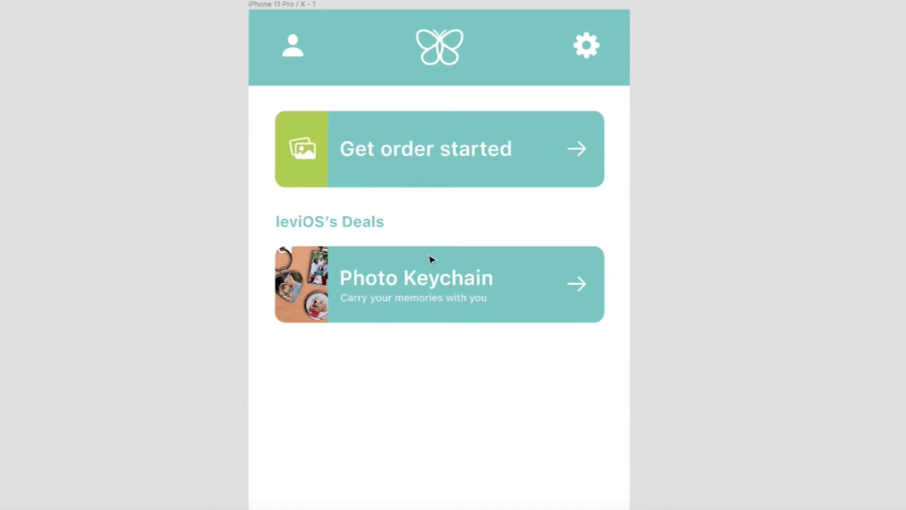
left_click(465, 284)
key("ctrl+c")
key("ctrl+v")
left_click_drag(516, 239, 519, 332)
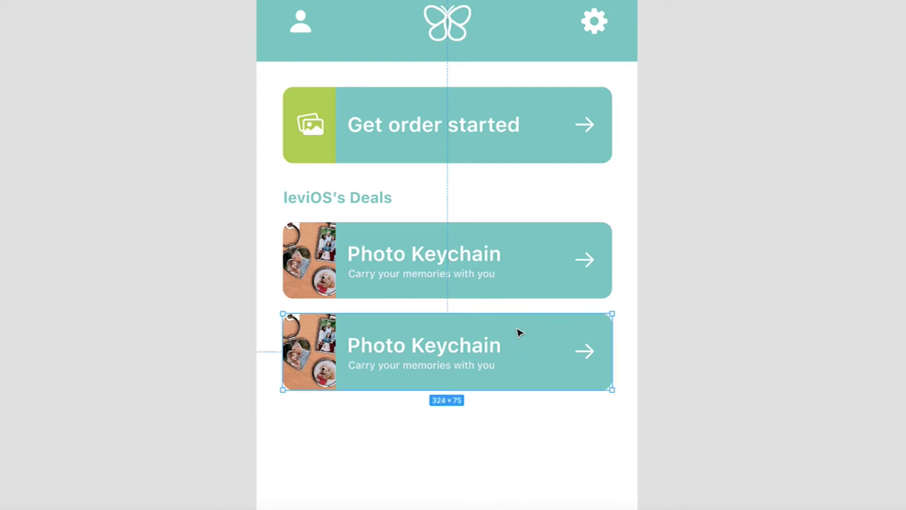
Step: Add a small green See All link at the right end of the Deals heading row
scroll(772, 208, "down", 3)
scroll(772, 209, "up", 5)
scroll(773, 210, "right", 4)
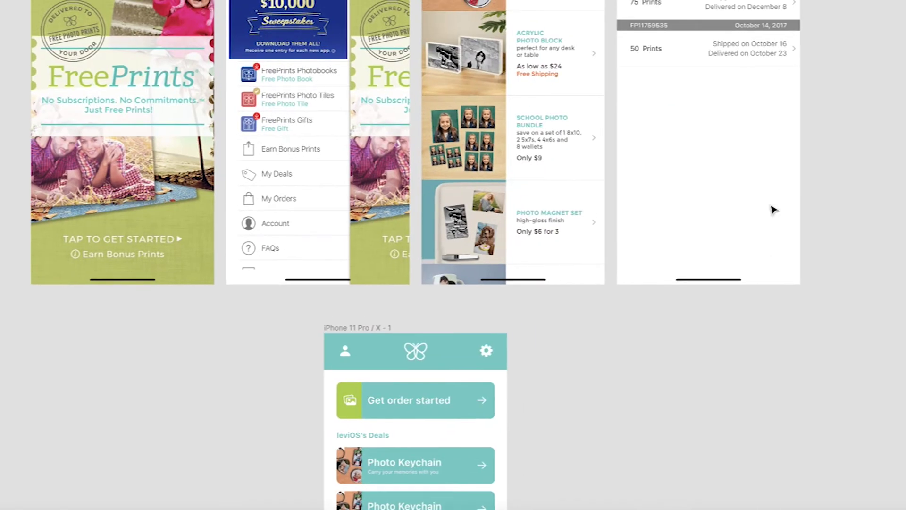
scroll(772, 209, "down", 3)
scroll(772, 209, "left", 2)
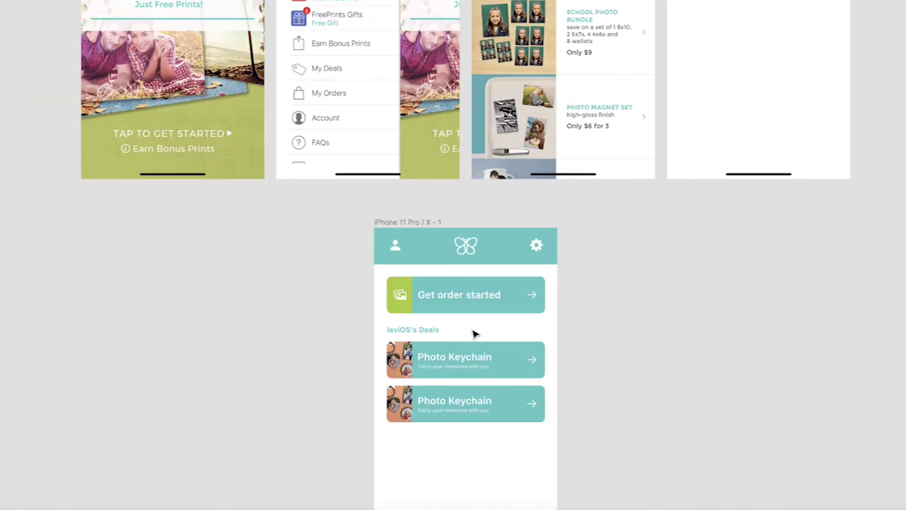
scroll(505, 332, "up", 5)
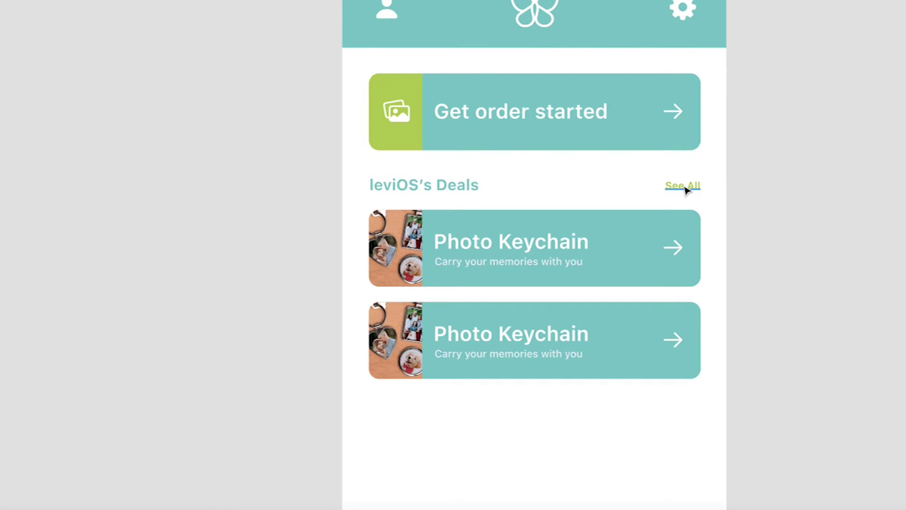
Step: Bring the acrylic photo block image from the original Deals screen beside the new frame at 296 × 296
scroll(683, 189, "down", 3)
scroll(550, 201, "up", 3)
scroll(551, 202, "up", 3)
scroll(551, 202, "right", 2)
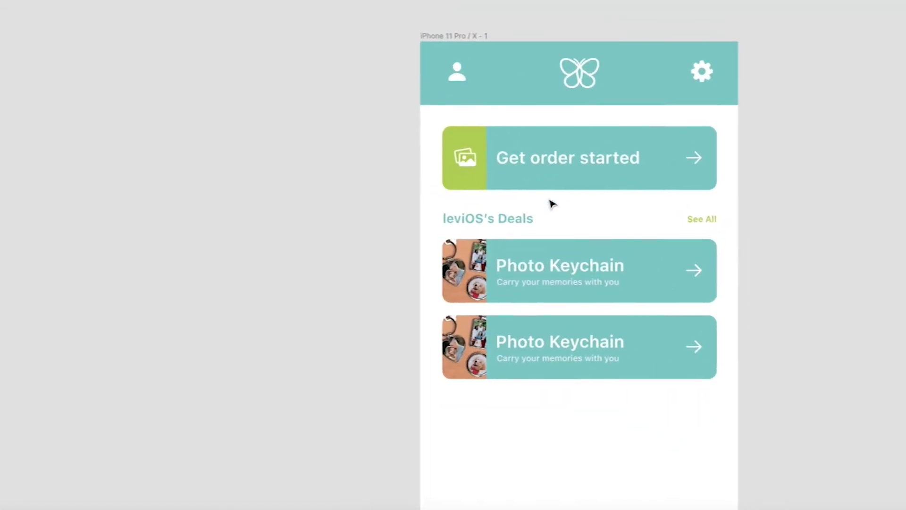
scroll(552, 203, "up", 5)
scroll(552, 202, "up", 3)
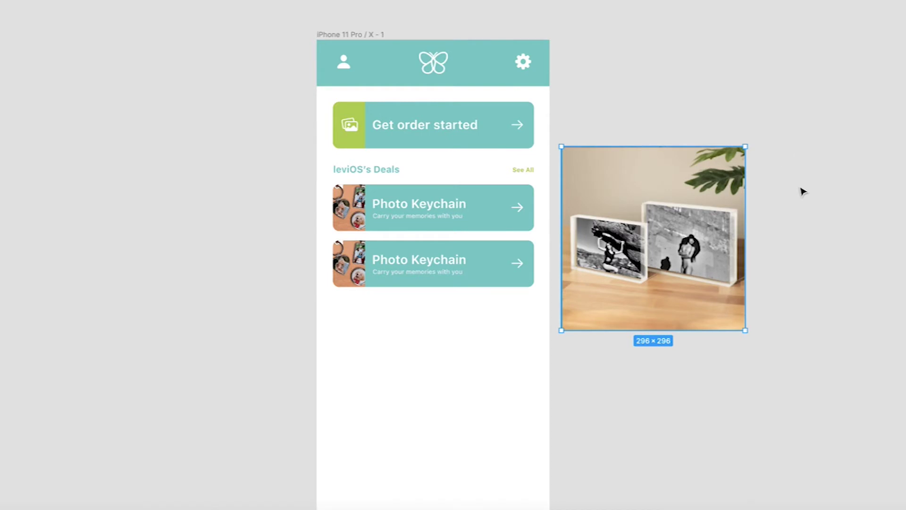
scroll(802, 191, "up", 3)
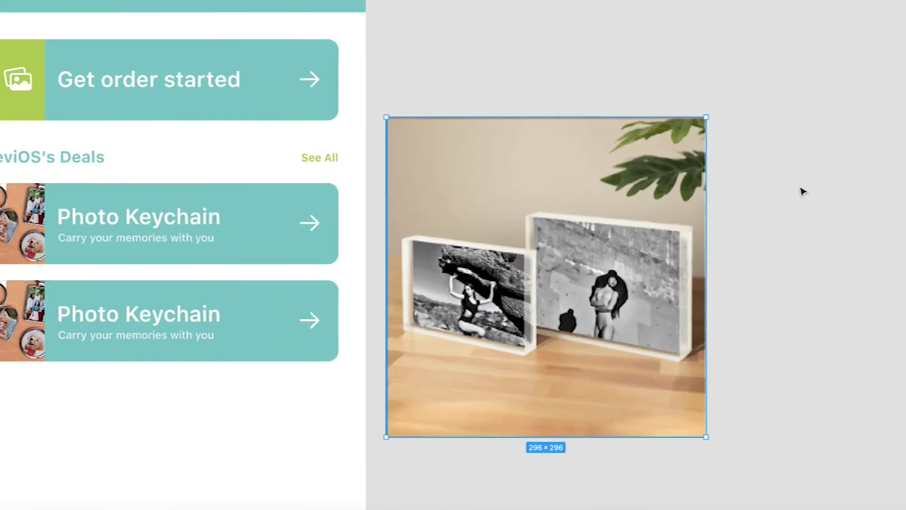
scroll(801, 191, "down", 2)
scroll(801, 191, "left", 1)
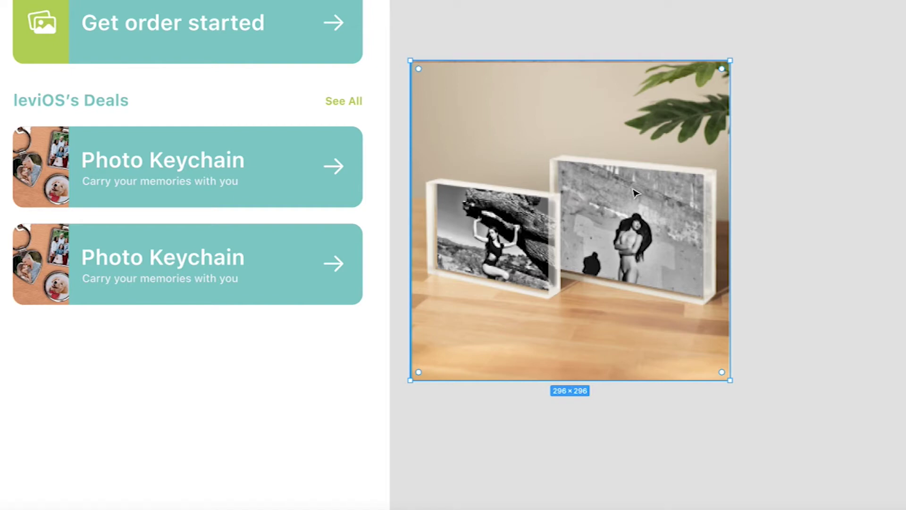
Step: Turn the duplicated deal card into an Acrylic Photo Block card captioned "Perfect for any desk or table", using the photo block image
scroll(635, 193, "down", 5)
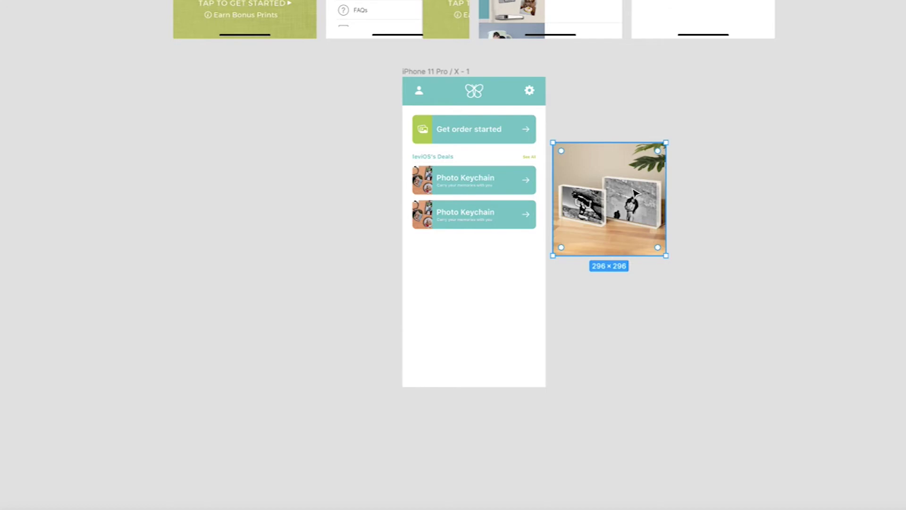
scroll(635, 192, "up", 4)
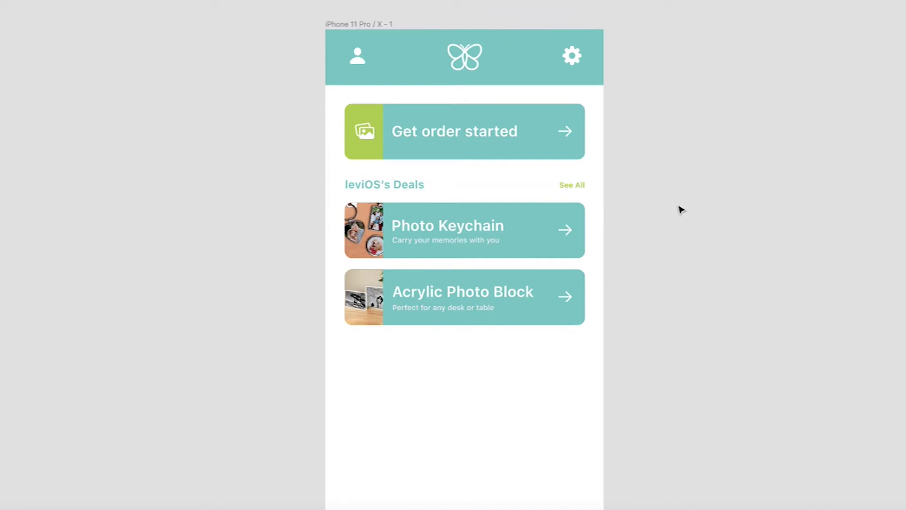
Step: Compare the redesigned home screen's order button and deal cards with the original FreePrints home, menu and Deals screens
scroll(678, 206, "down", 2)
scroll(668, 193, "down", 3)
scroll(669, 193, "up", 8)
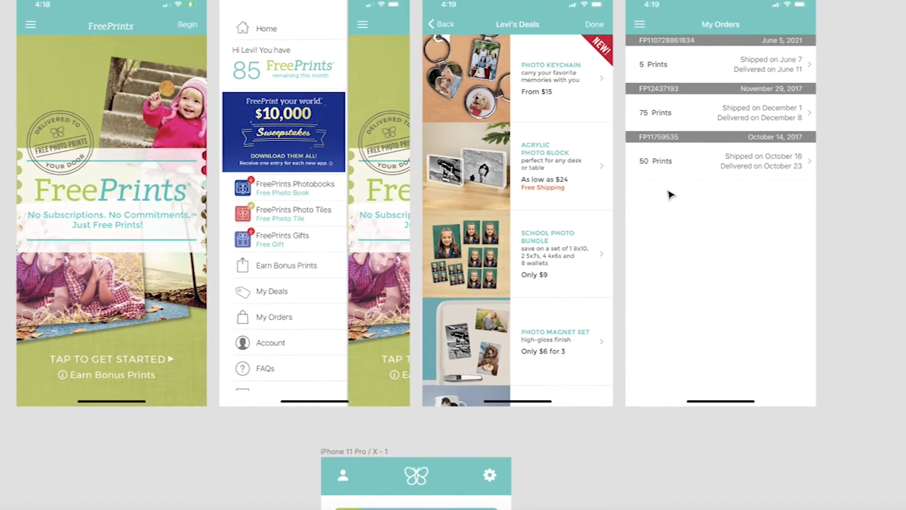
scroll(671, 194, "down", 10)
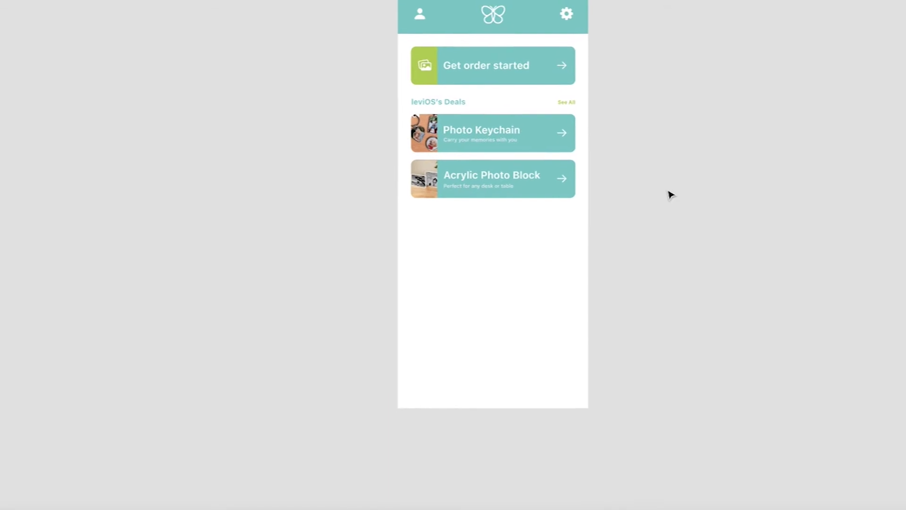
scroll(670, 194, "up", 3)
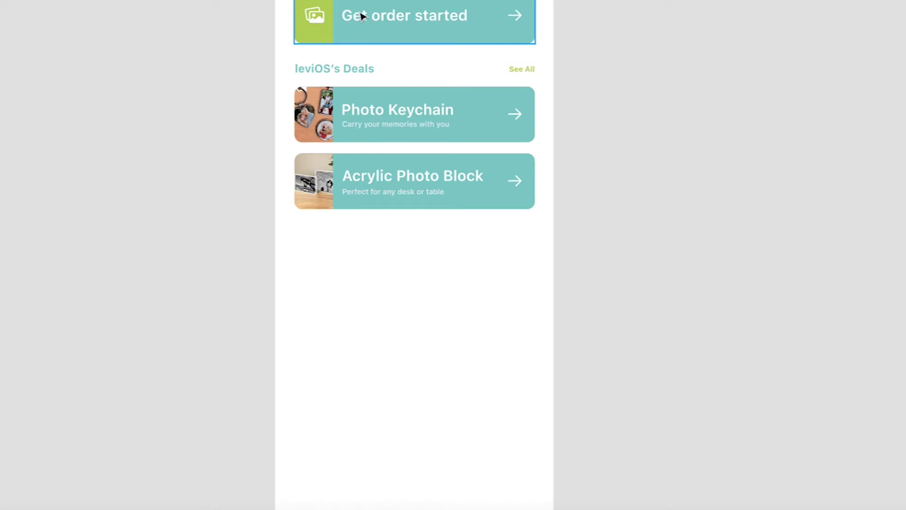
scroll(362, 16, "up", 5)
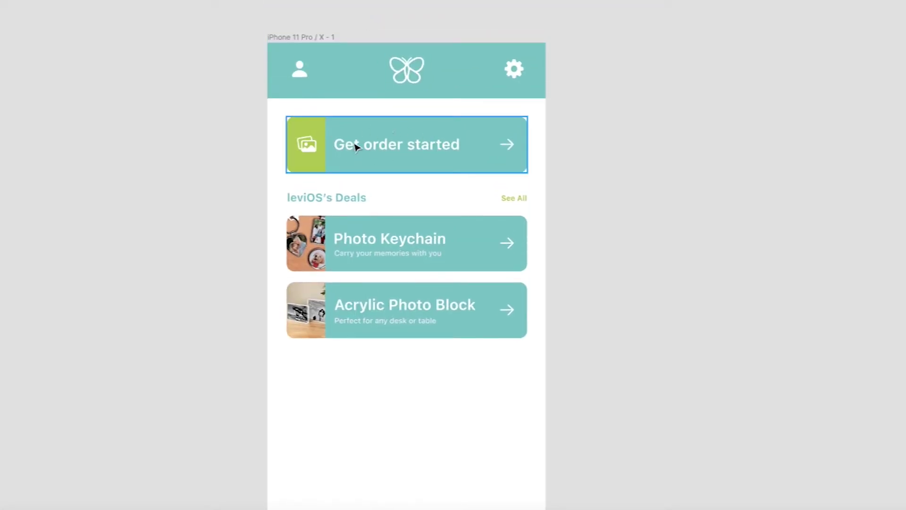
scroll(292, 248, "down", 3)
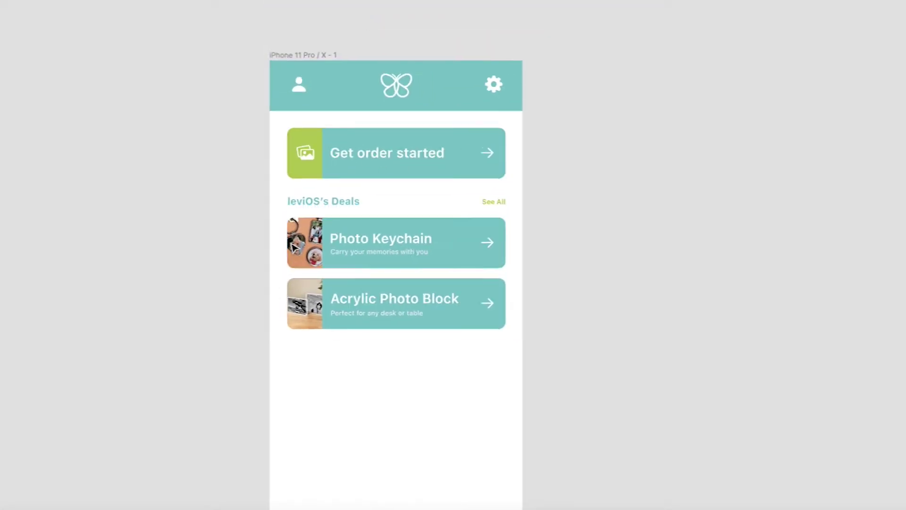
scroll(292, 248, "up", 6)
scroll(292, 248, "up", 4)
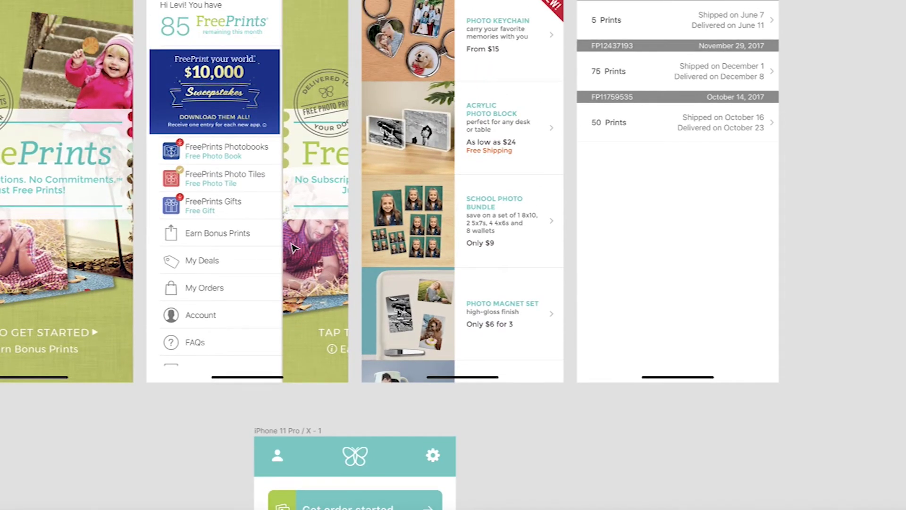
scroll(292, 247, "down", 8)
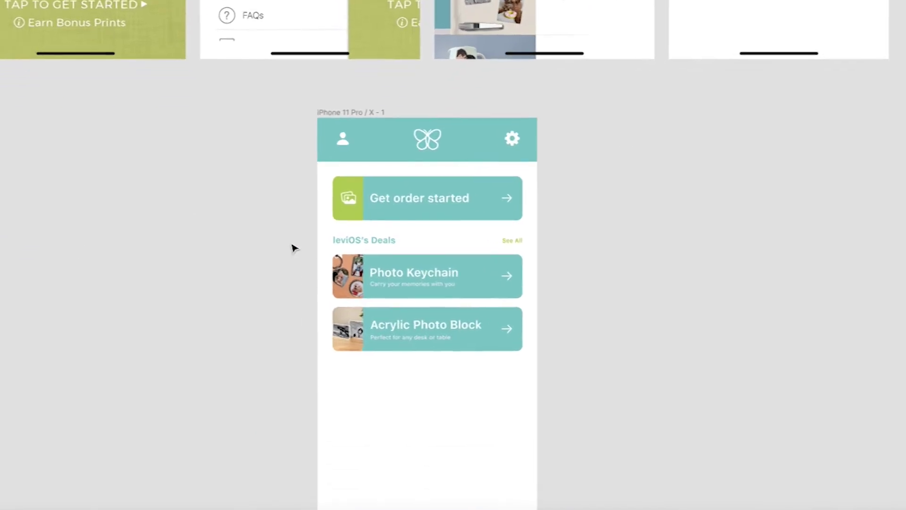
scroll(294, 247, "up", 5)
scroll(294, 248, "up", 1)
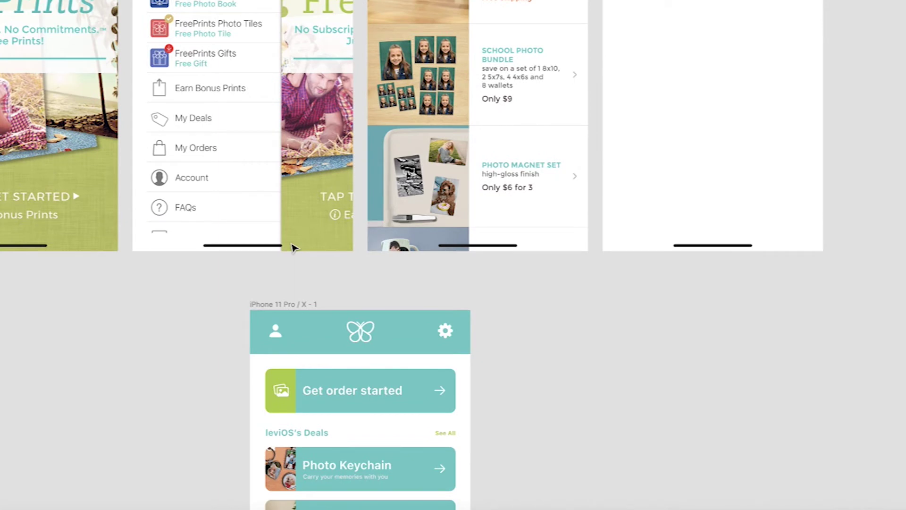
scroll(292, 248, "down", 5)
scroll(292, 248, "up", 3)
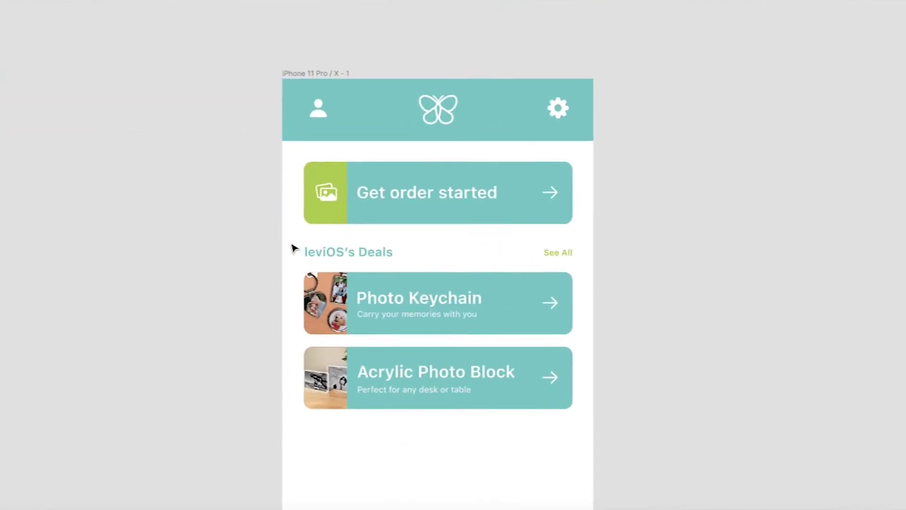
scroll(293, 248, "down", 3)
scroll(304, 317, "up", 3)
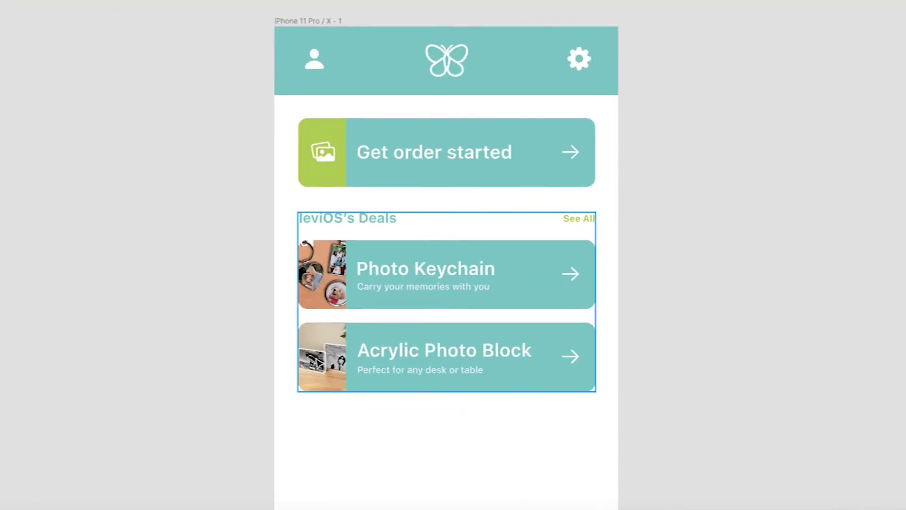
scroll(319, 363, "down", 3)
scroll(320, 363, "down", 2)
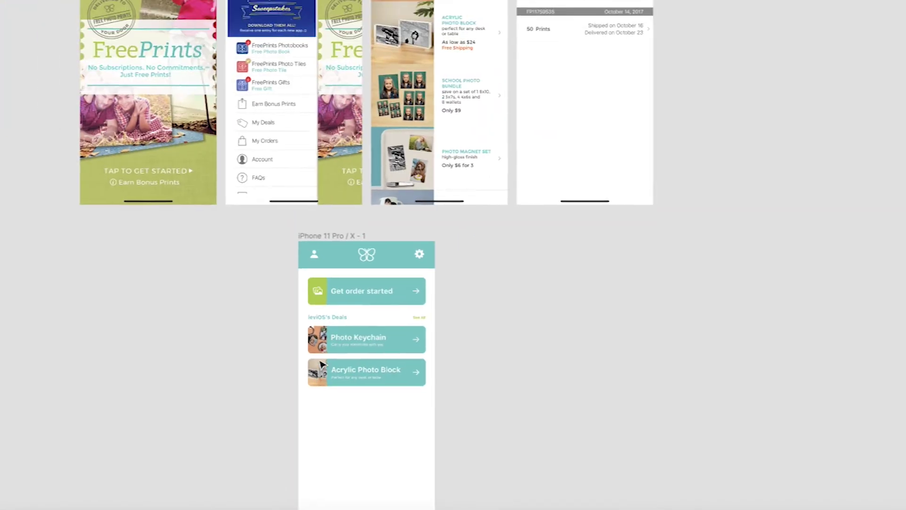
scroll(320, 363, "up", 4)
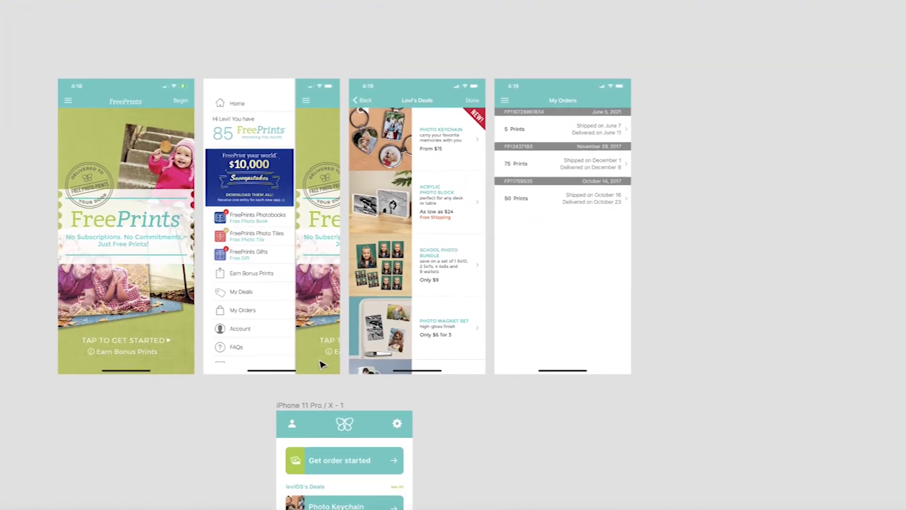
scroll(320, 363, "down", 2)
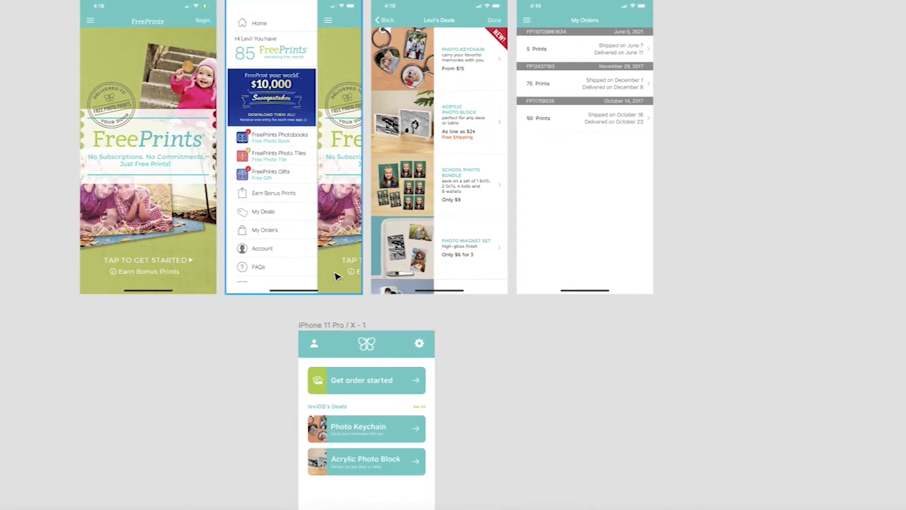
Step: Examine the original Deals and My Orders screens, including how each past order presents its print count and shipping dates
scroll(337, 276, "left", 2)
scroll(554, 64, "up", 3)
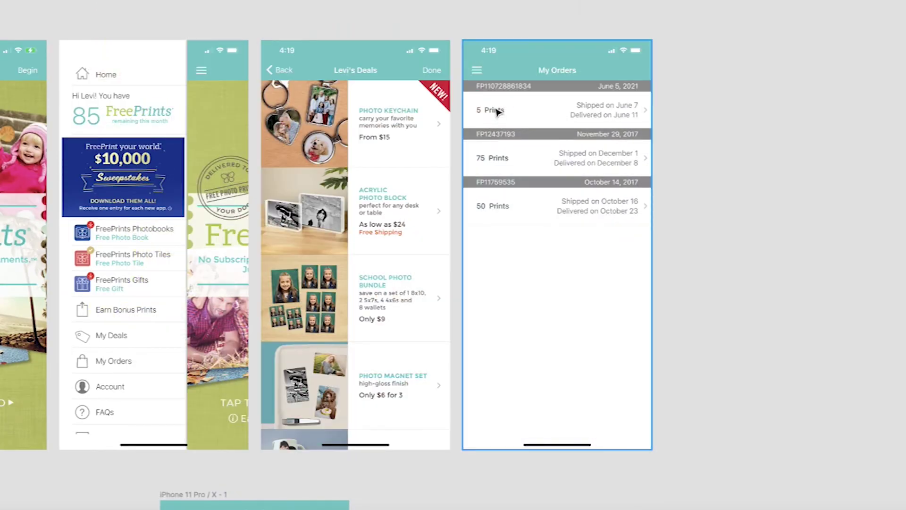
scroll(511, 178, "down", 4)
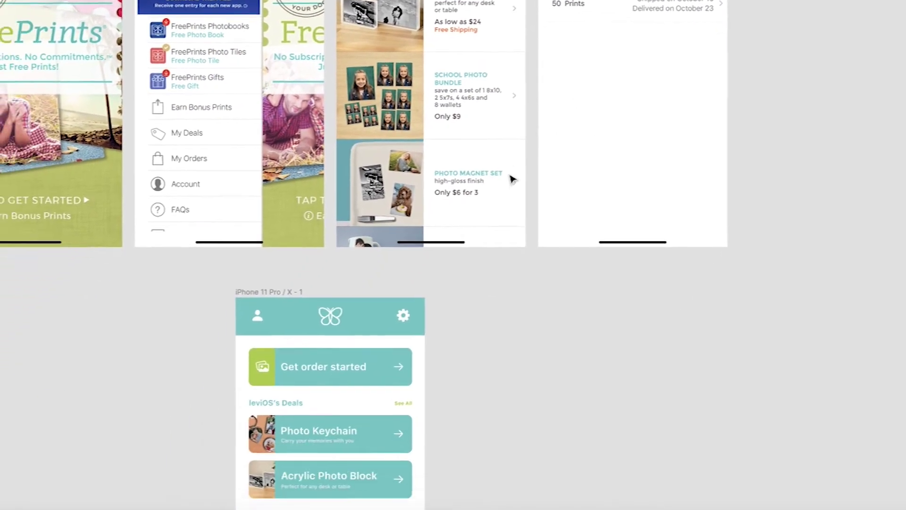
scroll(511, 178, "up", 3)
scroll(512, 178, "down", 5)
scroll(512, 178, "left", 3)
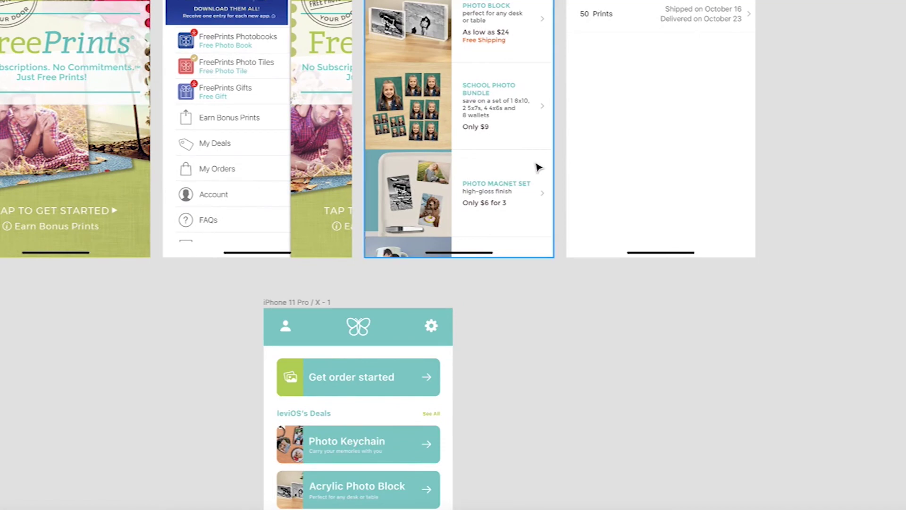
scroll(369, 352, "down", 1)
left_click(345, 439)
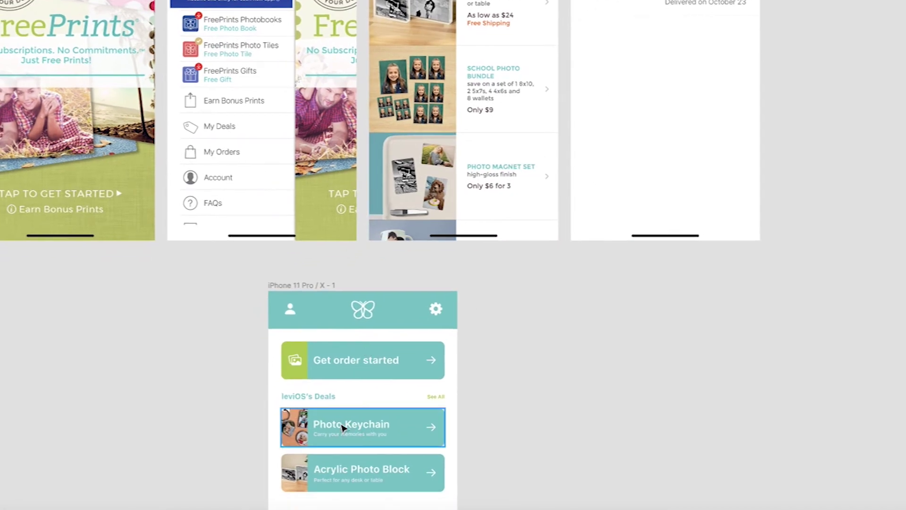
scroll(341, 424, "up", 5)
scroll(341, 424, "right", 2)
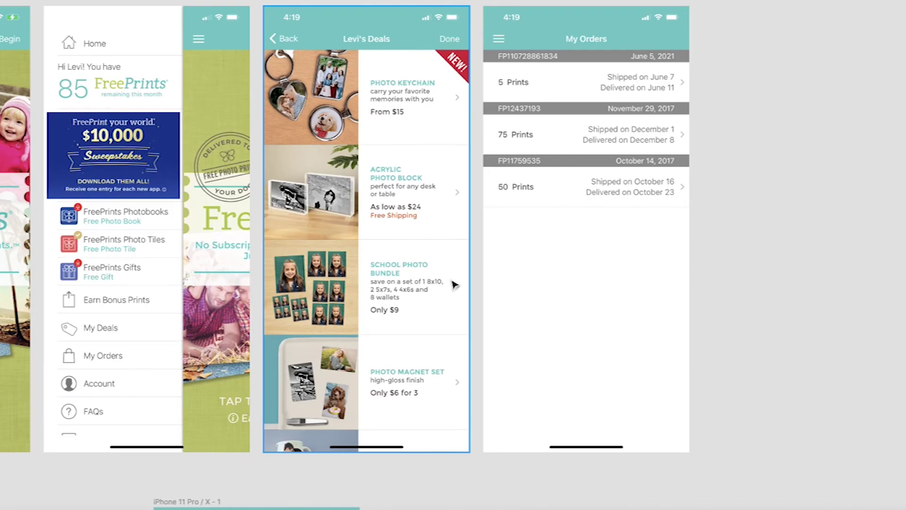
scroll(673, 72, "up", 5)
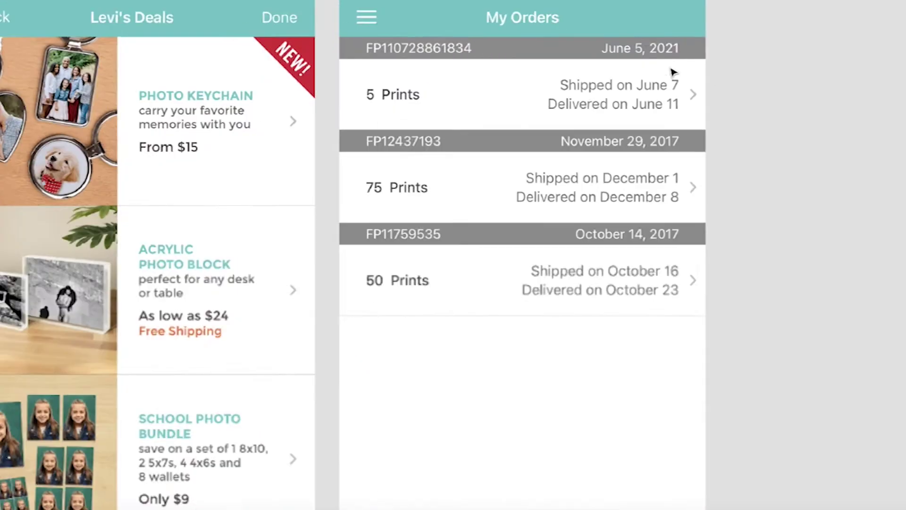
scroll(672, 73, "up", 3)
scroll(673, 72, "right", 2)
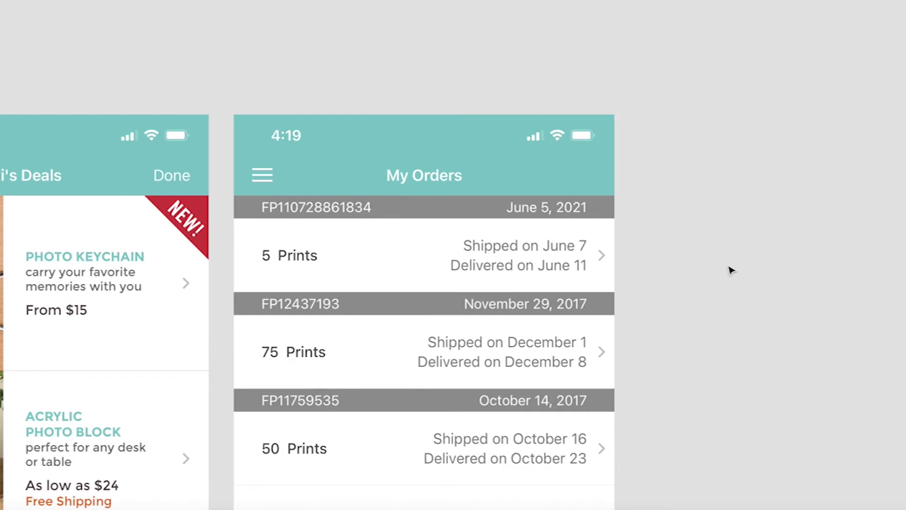
Step: Add a Past Orders section with a See All link and two green-ended card copies below the deals, labelling the first "5 Prints"
scroll(729, 270, "down", 20)
scroll(729, 270, "left", 10)
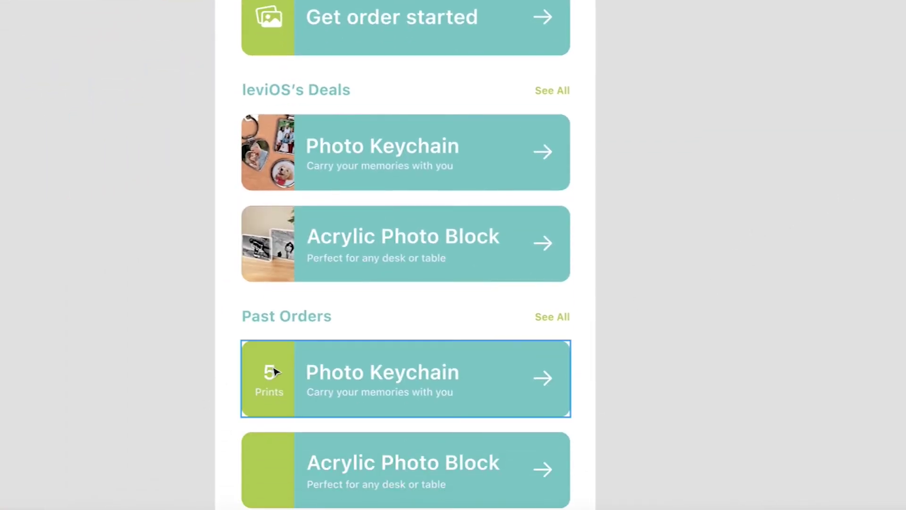
scroll(506, 330, "down", 5)
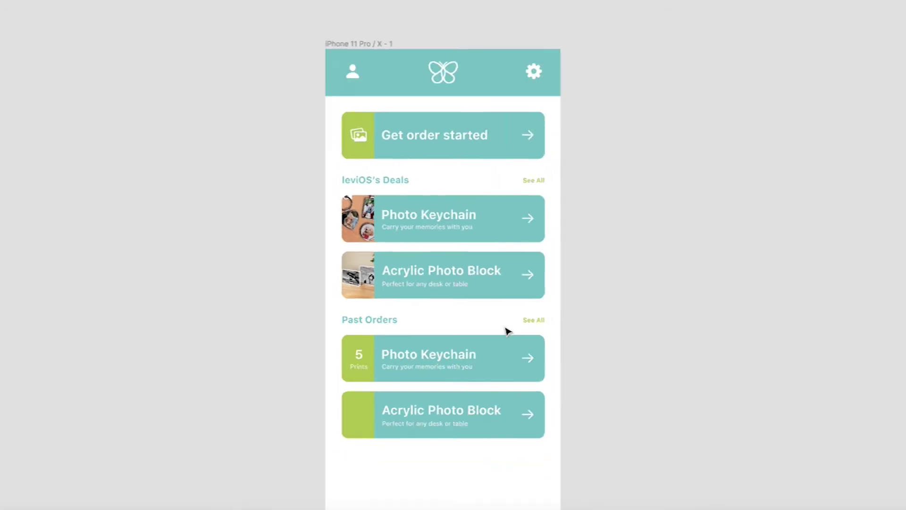
Step: Retitle the first Past Orders card "Shipped June 7" and caption it with the order number and "Ordered June 5"
scroll(506, 331, "up", 10)
scroll(506, 330, "right", 5)
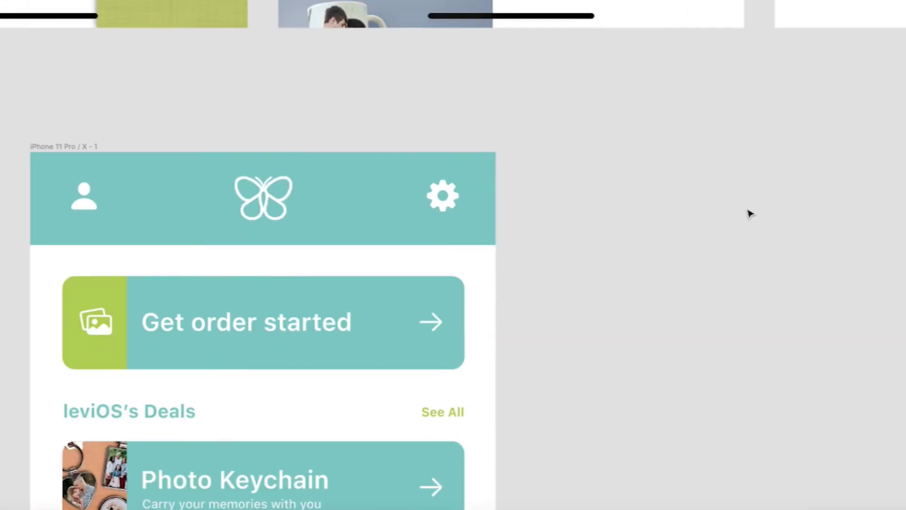
scroll(748, 212, "down", 10)
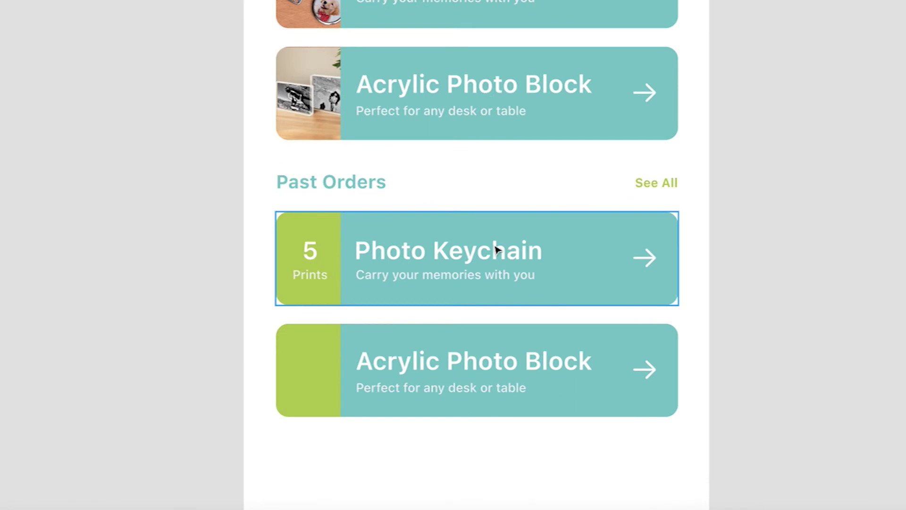
double_click(500, 251)
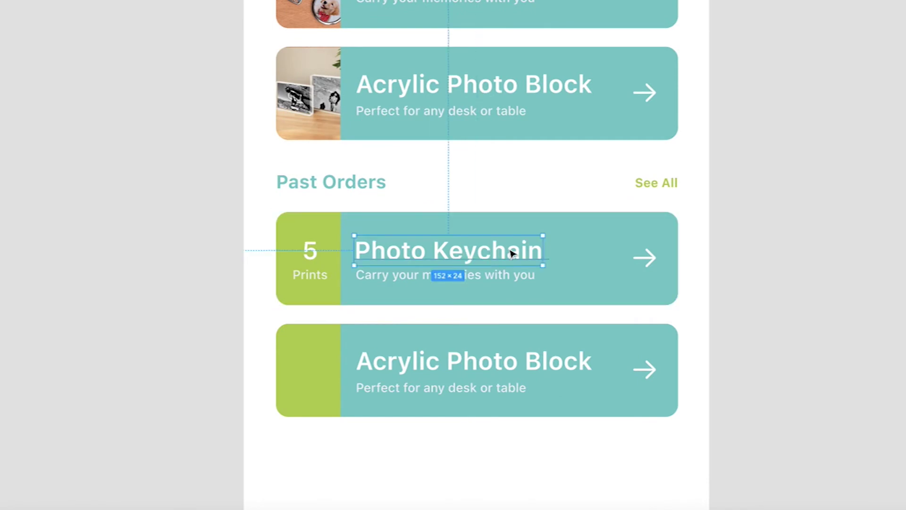
double_click(495, 248)
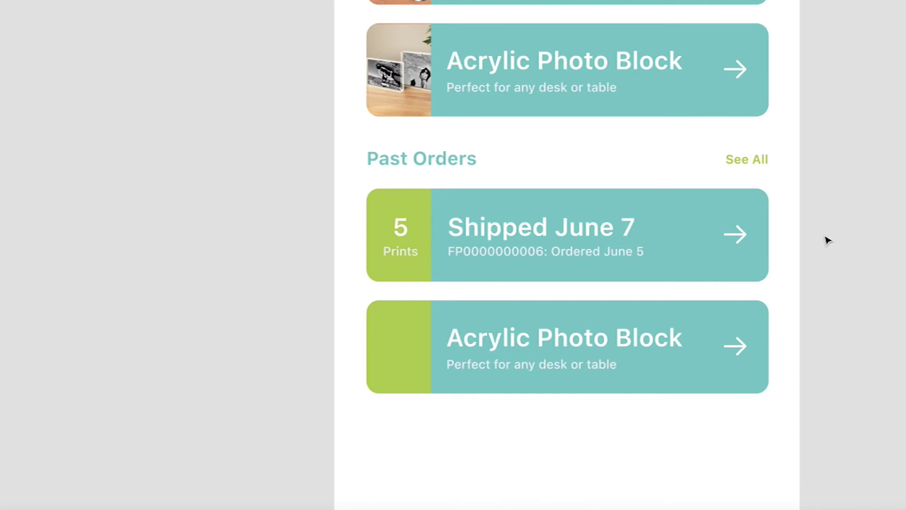
Step: Fill in the second Past Orders card with "5 Prints", the title "Delivered April 10" and a caption giving the order number and order date
left_click(422, 266)
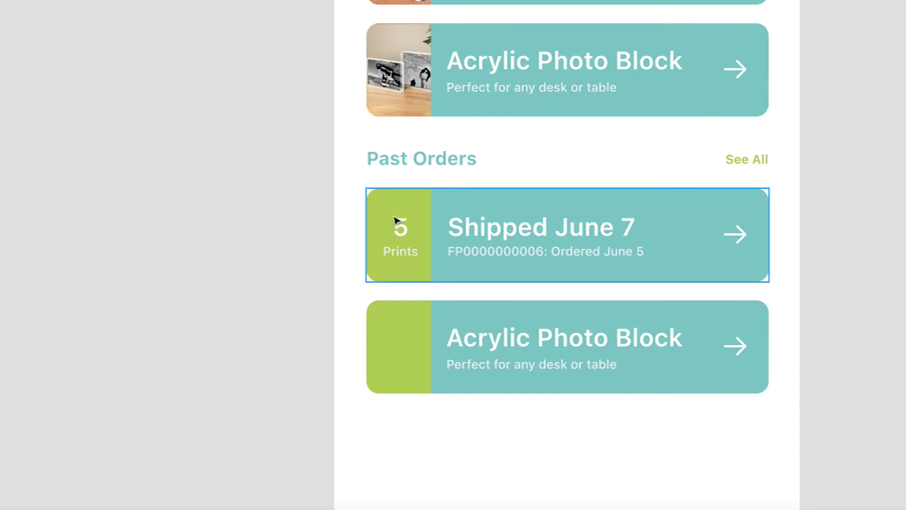
scroll(394, 216, "up", 1)
scroll(394, 217, "right", 3)
scroll(393, 217, "down", 3)
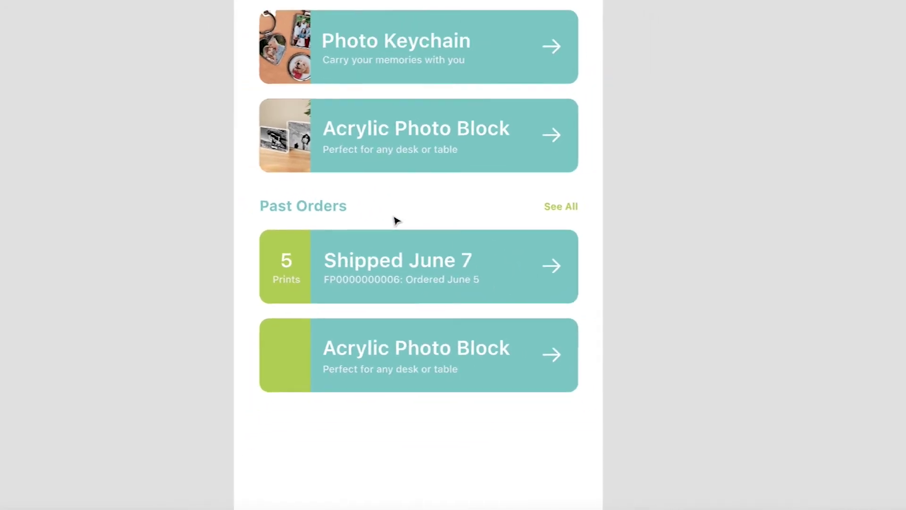
left_click(386, 258)
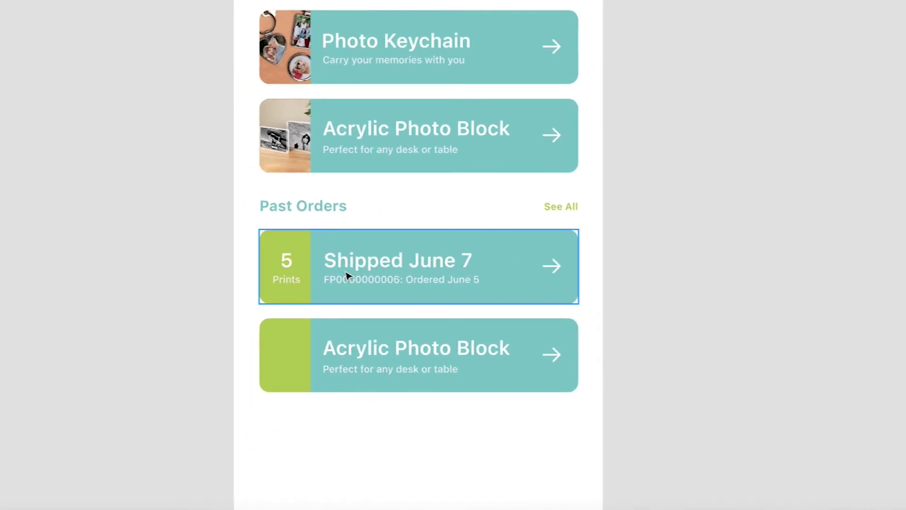
scroll(346, 273, "down", 1)
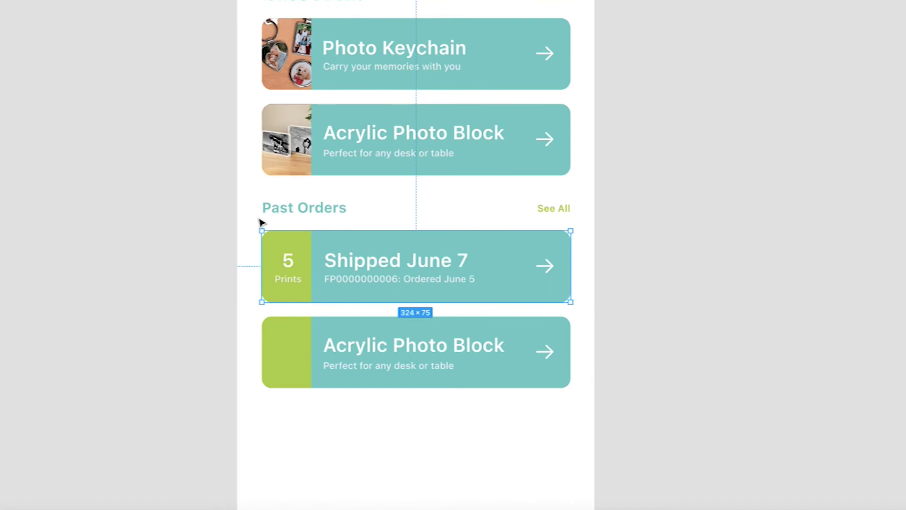
left_click(248, 235)
left_click_drag(251, 231, 590, 305)
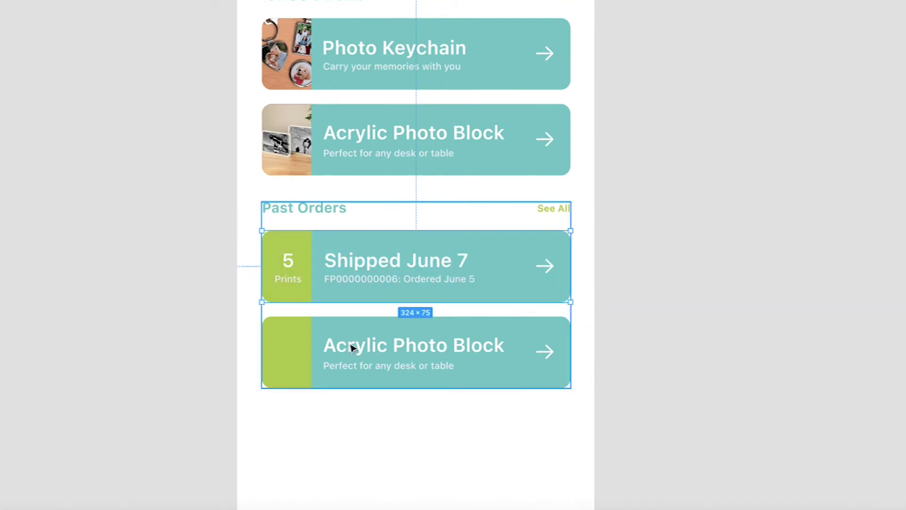
left_click(298, 331)
left_click(313, 323)
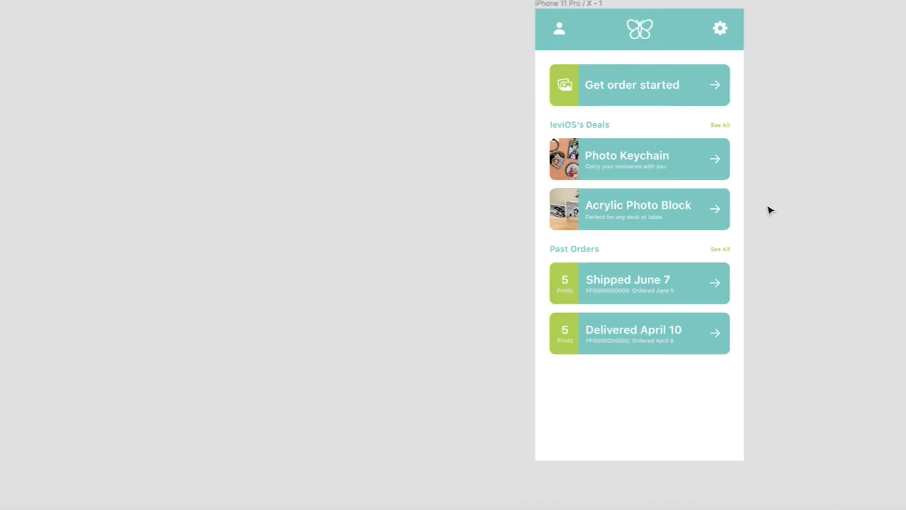
scroll(770, 209, "right", 5)
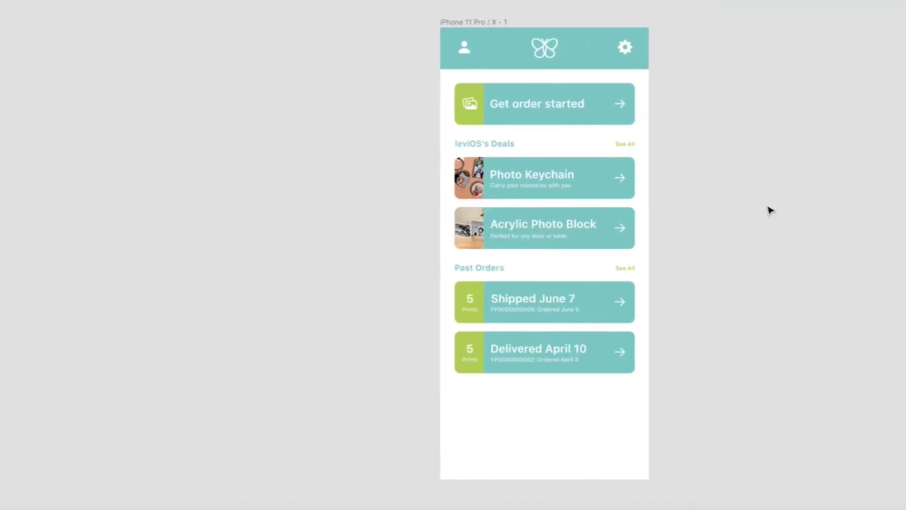
Step: Review the redesigned home screen's header, order button, Deals and Past Orders cards alongside the original Deals and My Orders screens
scroll(770, 209, "right", 5)
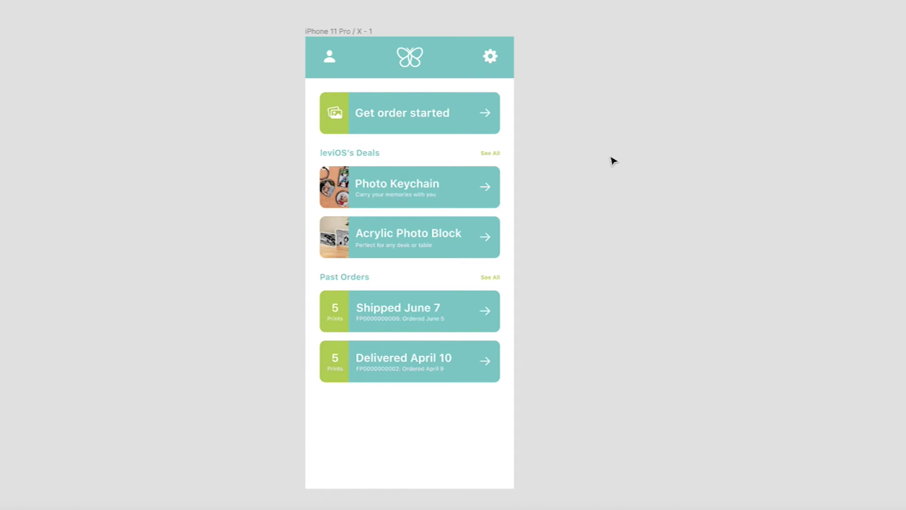
scroll(404, 275, "down", 5)
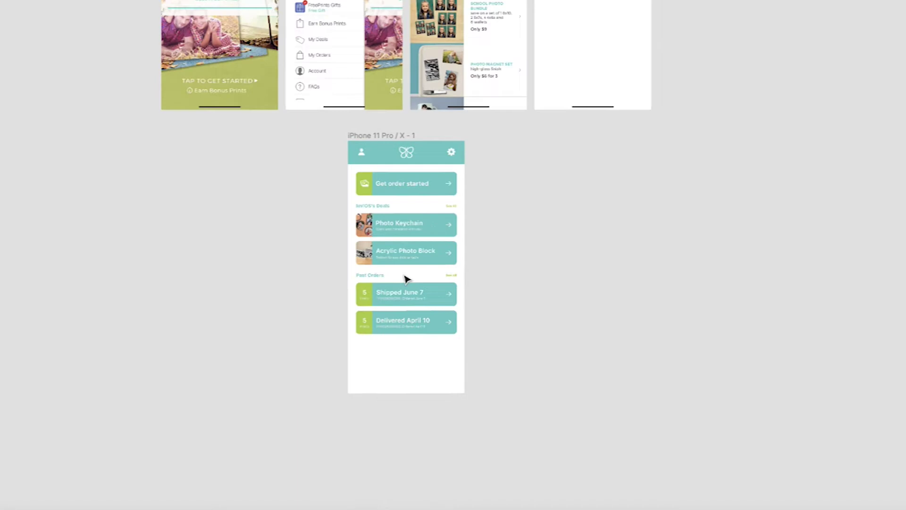
scroll(404, 276, "up", 4)
scroll(404, 276, "up", 3)
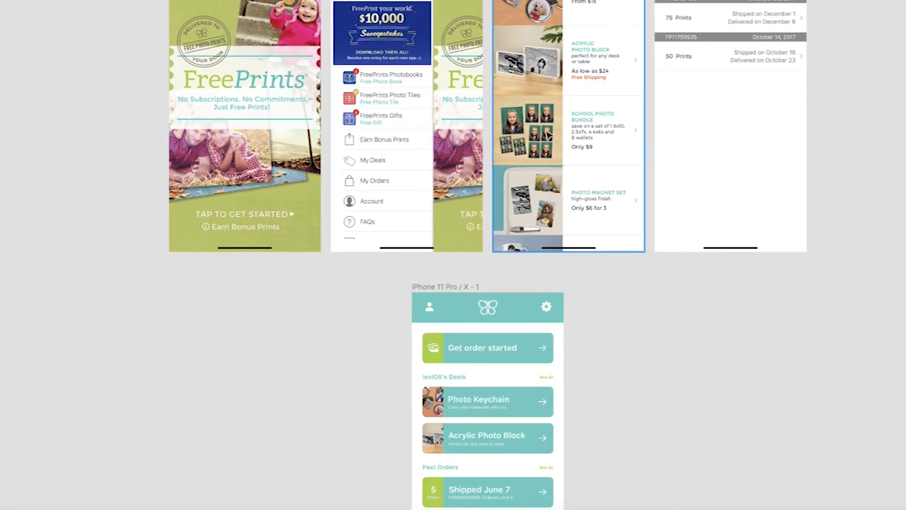
scroll(275, 285, "up", 3)
scroll(275, 285, "down", 5)
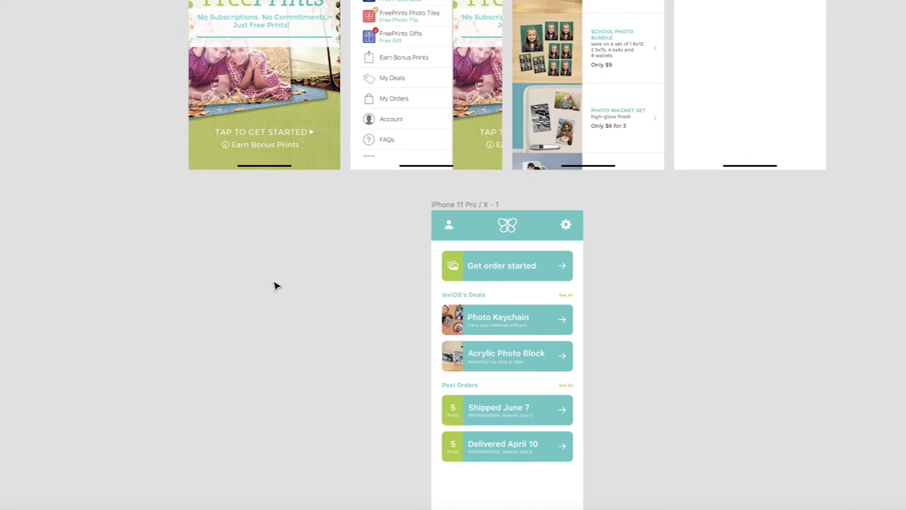
scroll(277, 286, "right", 5)
scroll(276, 285, "down", 2)
scroll(276, 286, "up", 2)
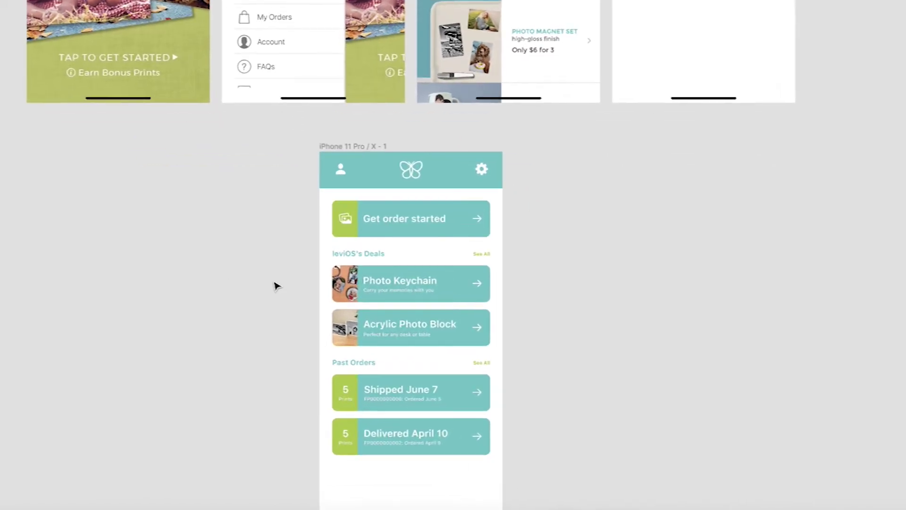
scroll(275, 285, "down", 1)
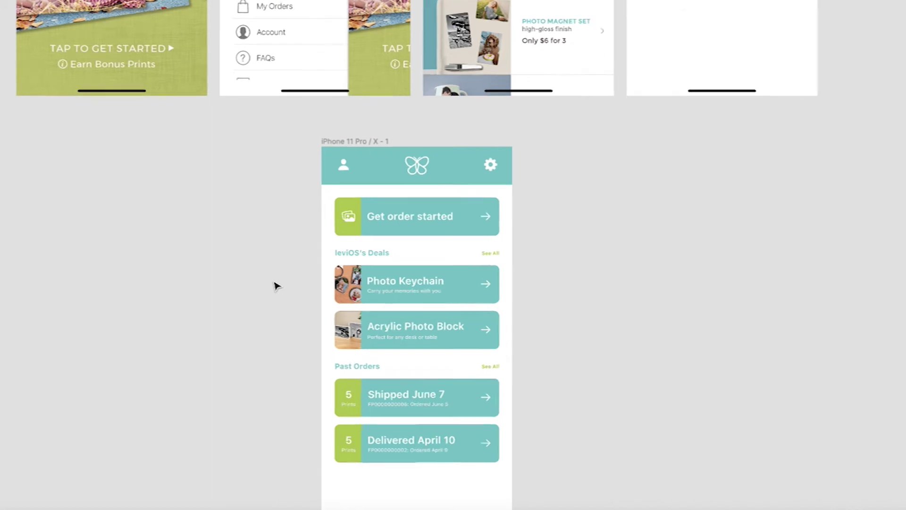
scroll(275, 285, "up", 2)
scroll(275, 285, "down", 1)
scroll(562, 303, "down", 3)
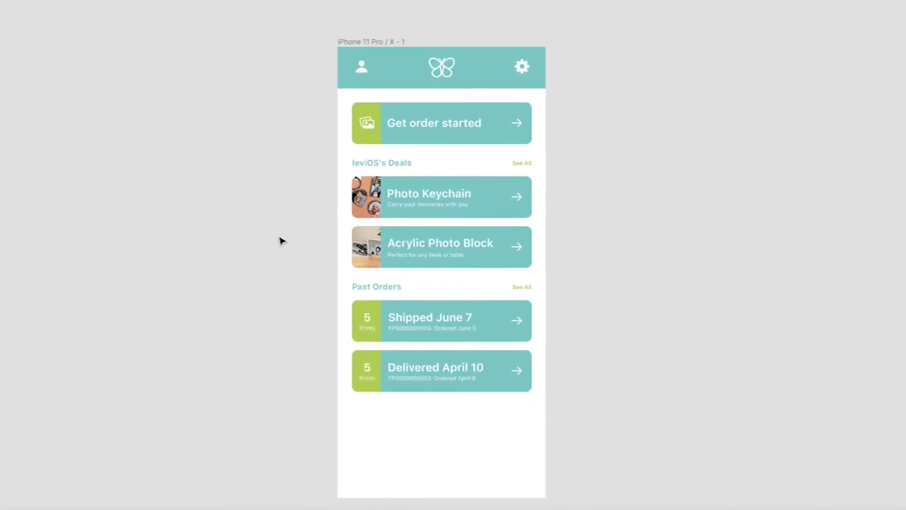
Step: Compare the original FreePrints home and menu screens with the redesigned home screen
scroll(279, 239, "down", 3)
scroll(279, 239, "up", 5)
scroll(279, 239, "left", 3)
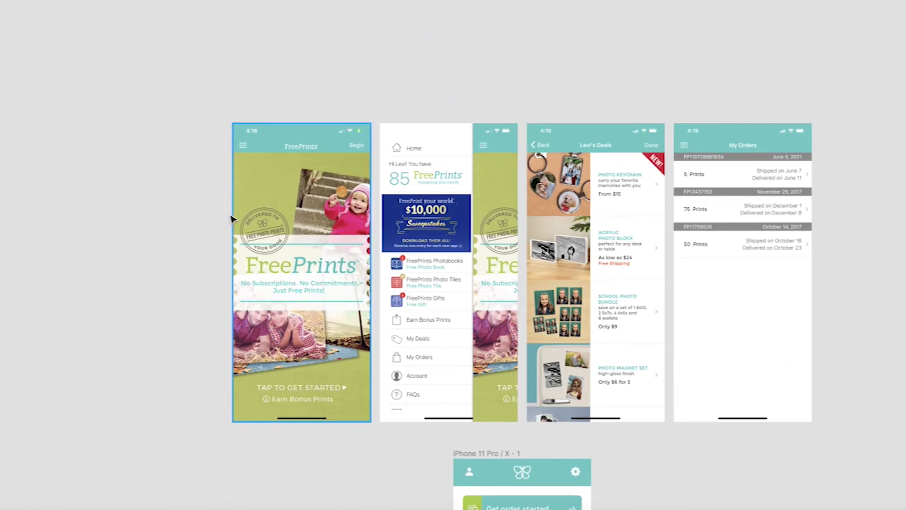
scroll(263, 170, "down", 10)
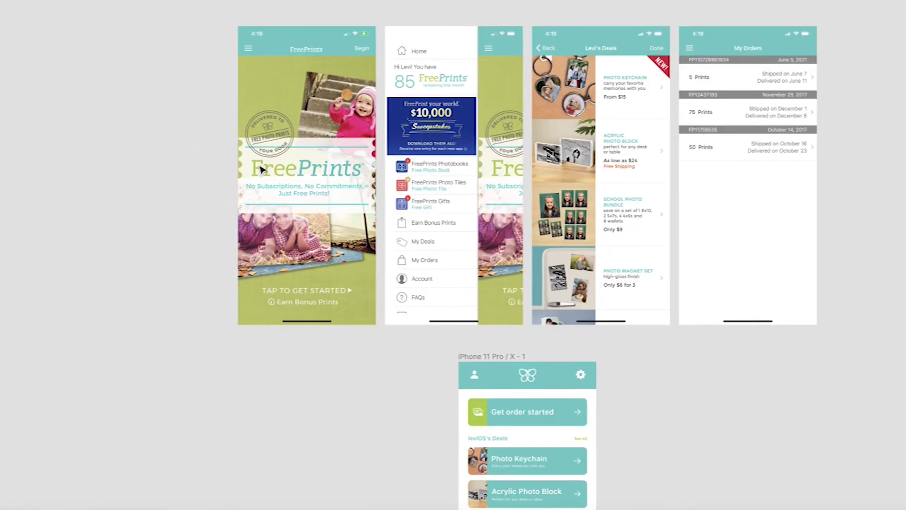
scroll(263, 170, "right", 3)
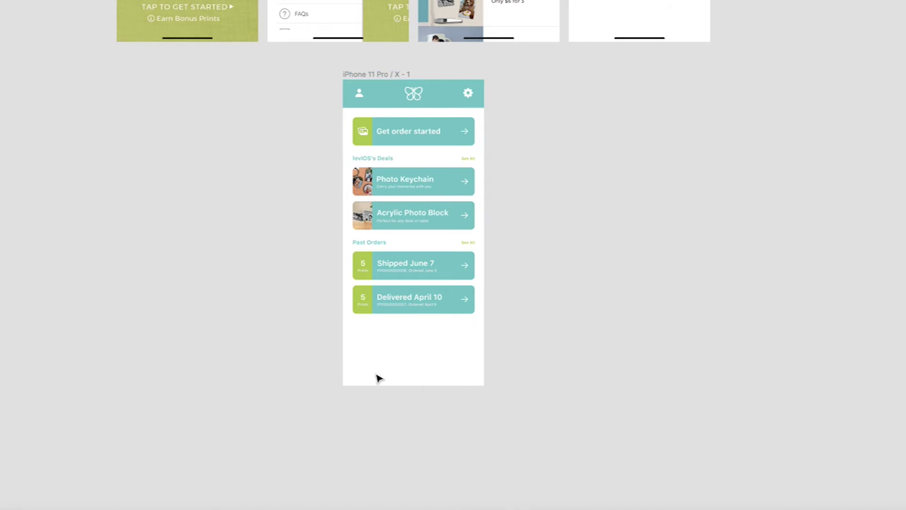
scroll(327, 79, "up", 3)
scroll(328, 78, "down", 2)
scroll(327, 79, "right", 2)
scroll(326, 76, "down", 1)
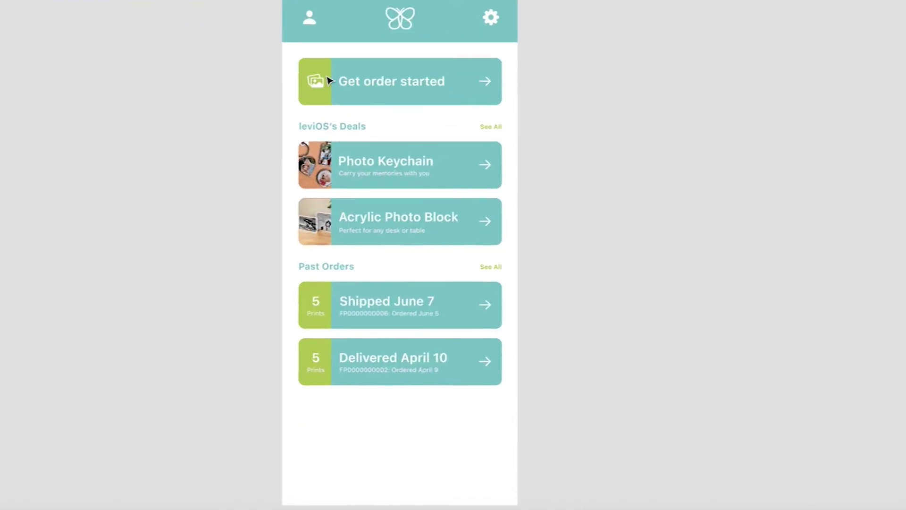
Step: Inspect the redesigned frame's card layout and the empty space beneath the Past Orders section
scroll(327, 76, "down", 3)
scroll(607, 89, "left", 2)
scroll(606, 89, "up", 1)
scroll(609, 92, "left", 1)
scroll(609, 92, "up", 1)
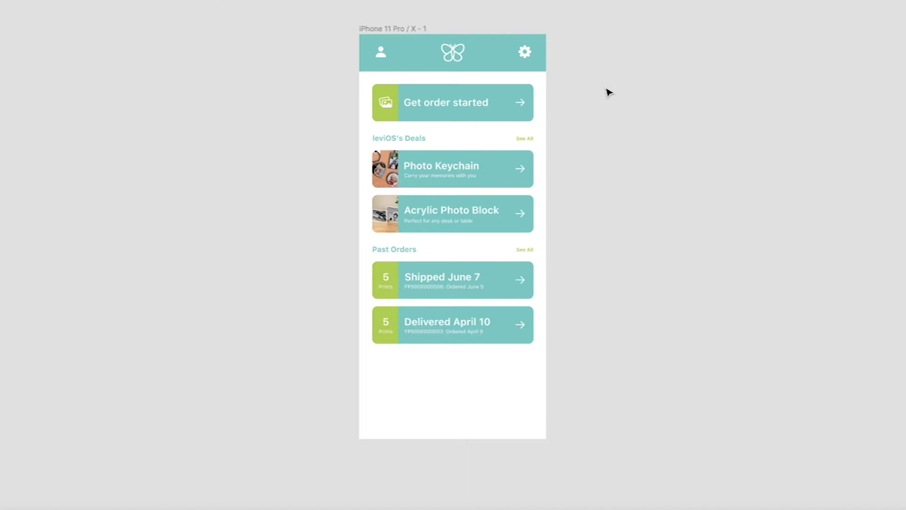
scroll(619, 99, "up", 2)
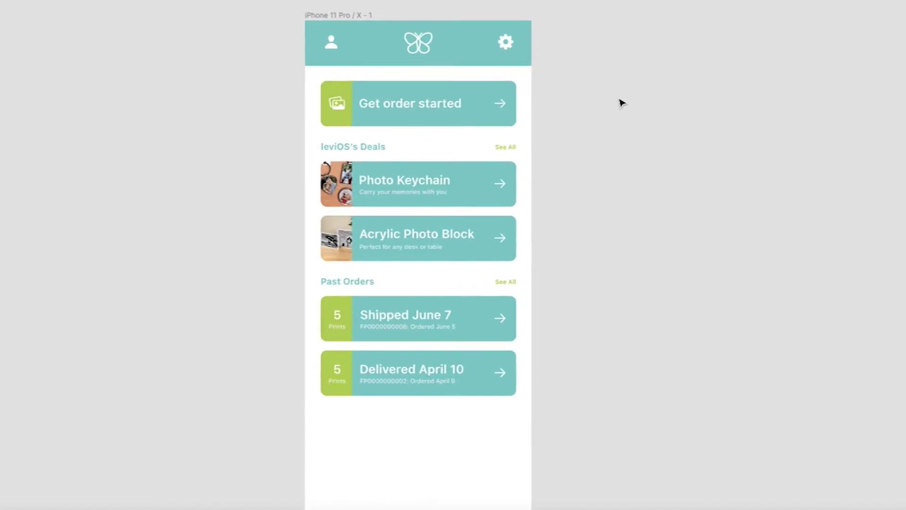
scroll(619, 99, "down", 3)
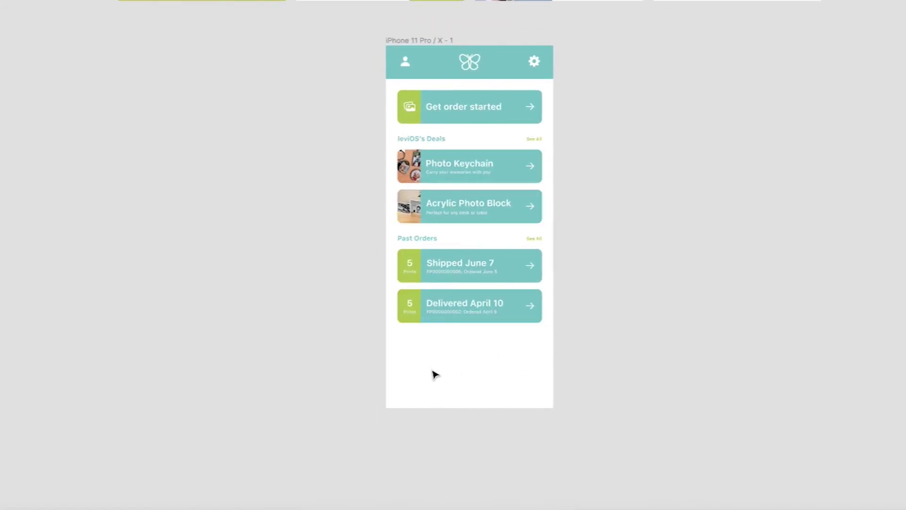
scroll(435, 374, "up", 10)
scroll(435, 374, "down", 9)
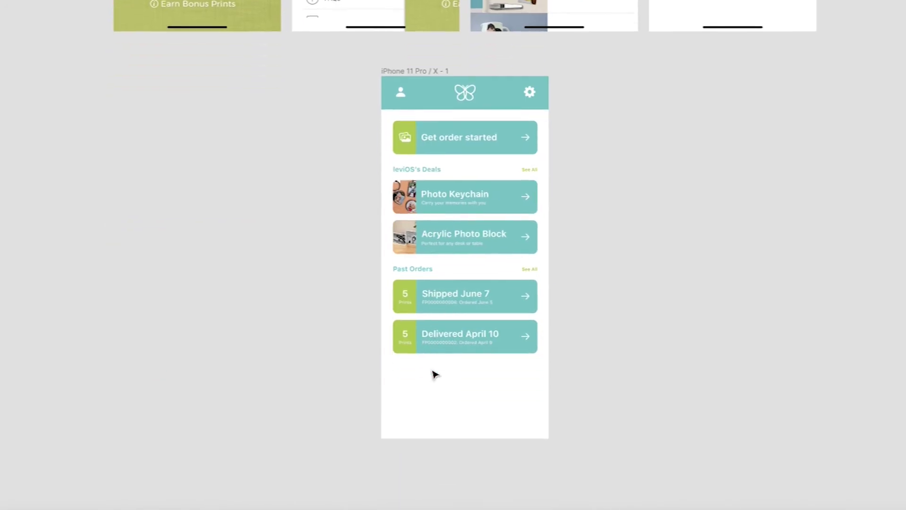
scroll(591, 250, "up", 4)
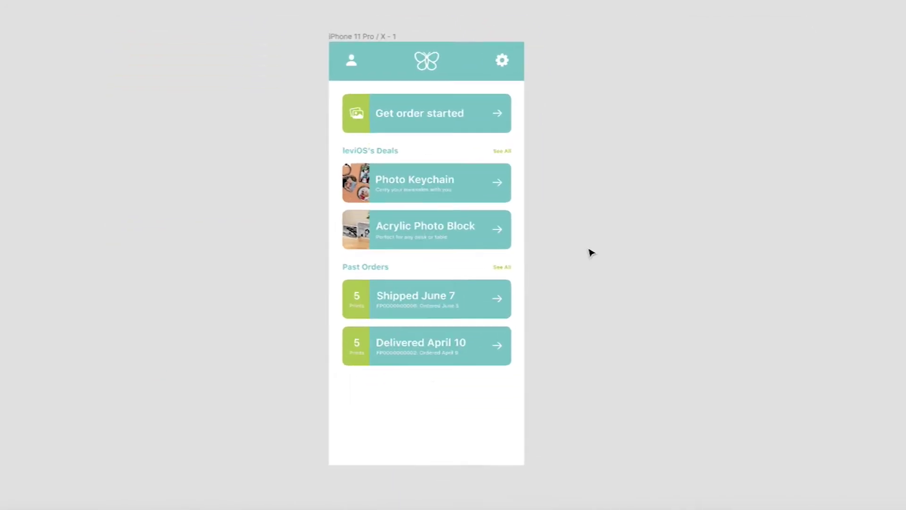
Step: Add an Other Services section below Past Orders with captioned FreePrints Photobooks, FreePrints Photo Tiles and FreePrints Gifts icons
double_click(253, 277)
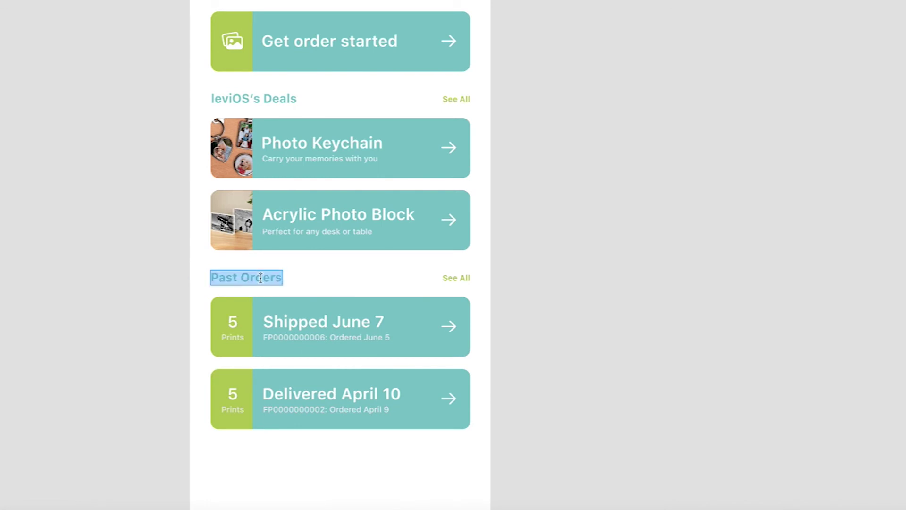
key("Escape")
scroll(841, 158, "right", 4)
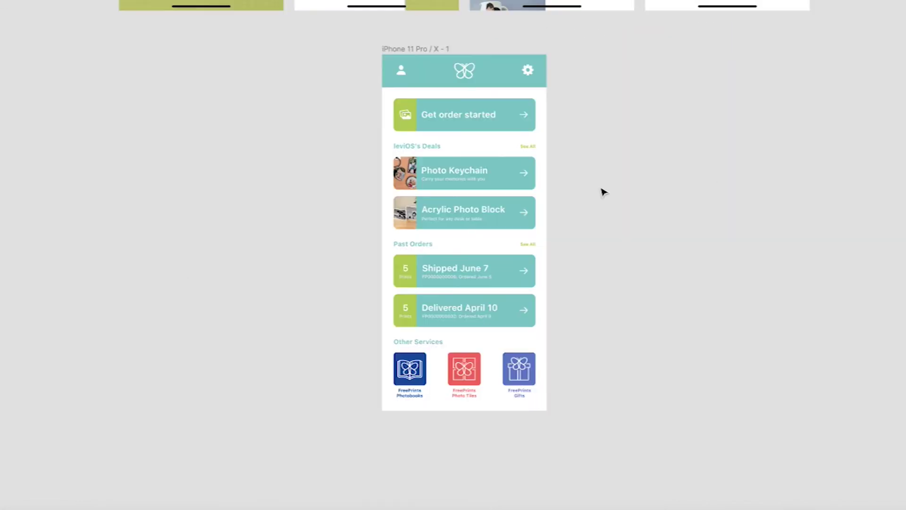
Step: Review the Other Services icons and captions together with the rest of the redesigned home screen
scroll(553, 198, "up", 2)
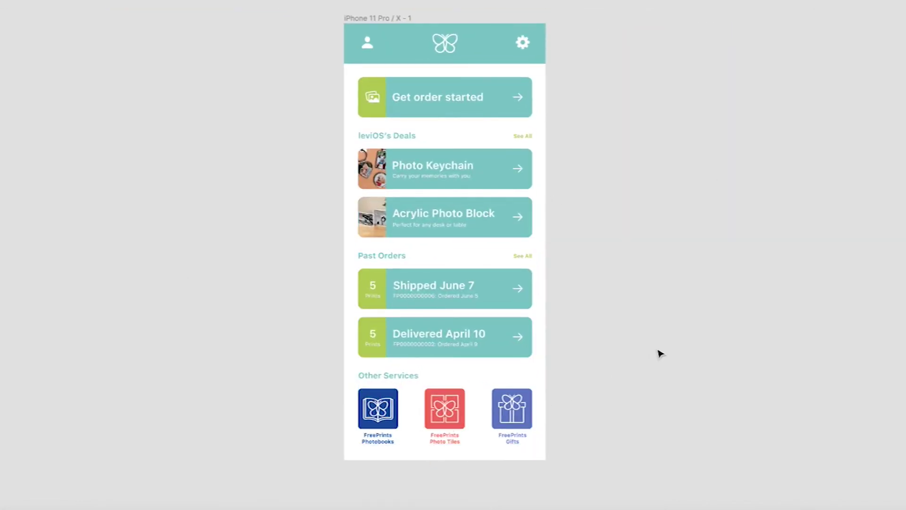
scroll(596, 304, "up", 2)
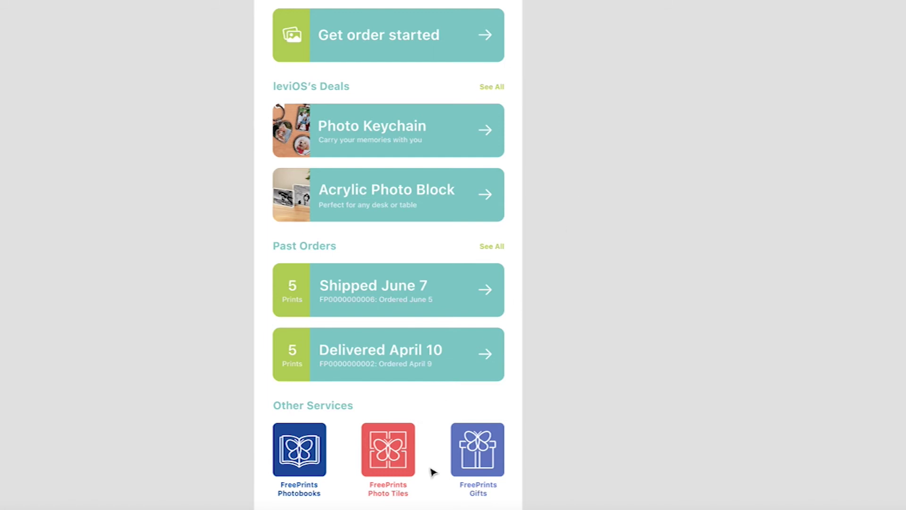
scroll(431, 469, "down", 3)
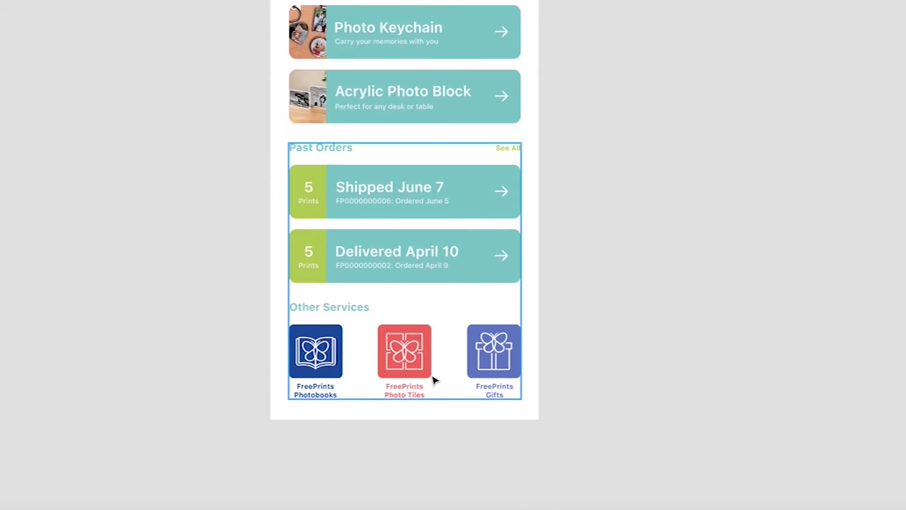
scroll(357, 470, "up", 5)
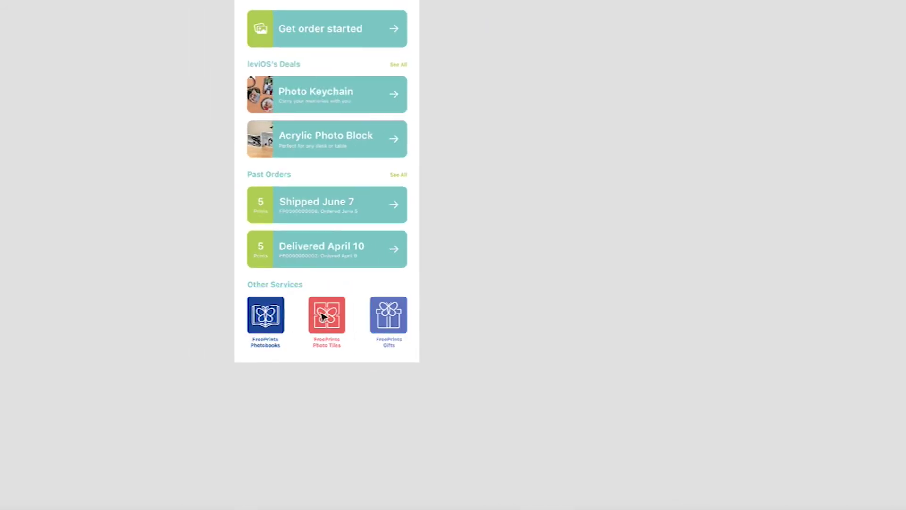
scroll(322, 316, "up", 3)
scroll(322, 316, "left", 3)
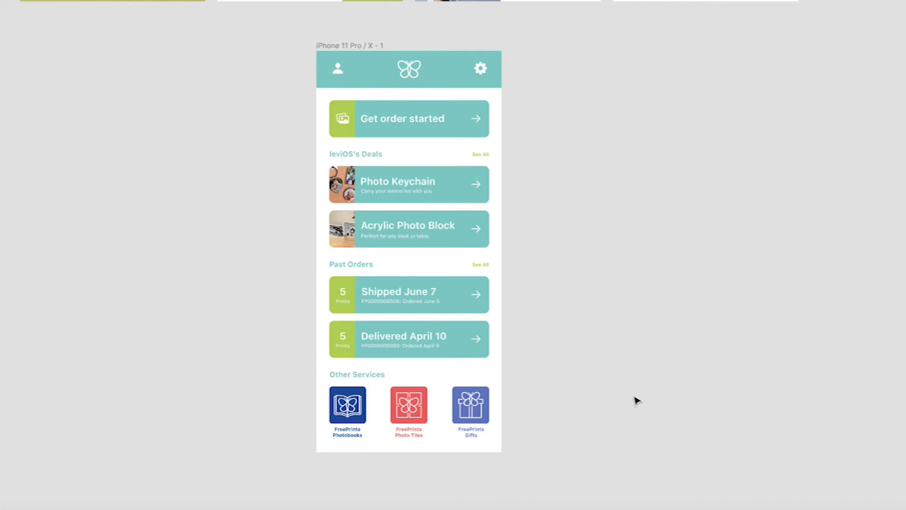
scroll(670, 397, "down", 3)
Step: Compare the original home screen and side menu's service links with the Other Services section in the redesign
scroll(670, 396, "up", 3)
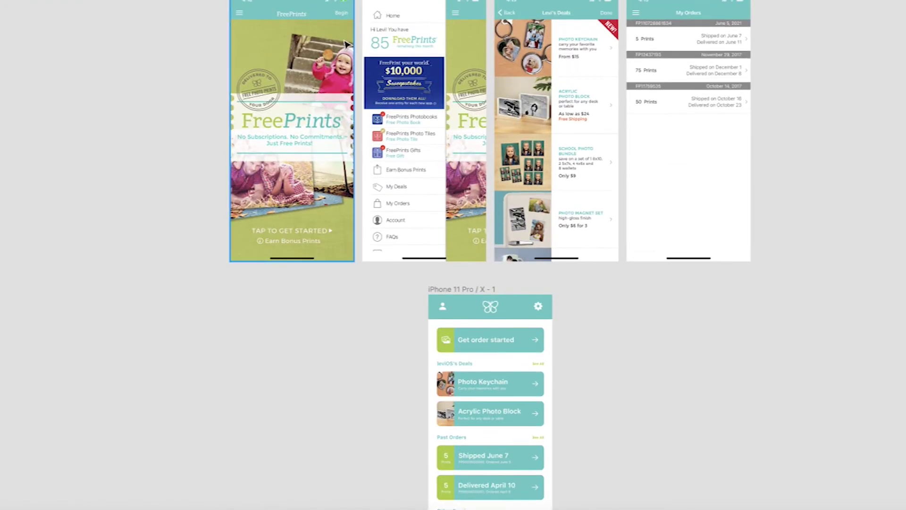
scroll(347, 44, "up", 5)
scroll(482, 270, "down", 4)
scroll(486, 272, "down", 8)
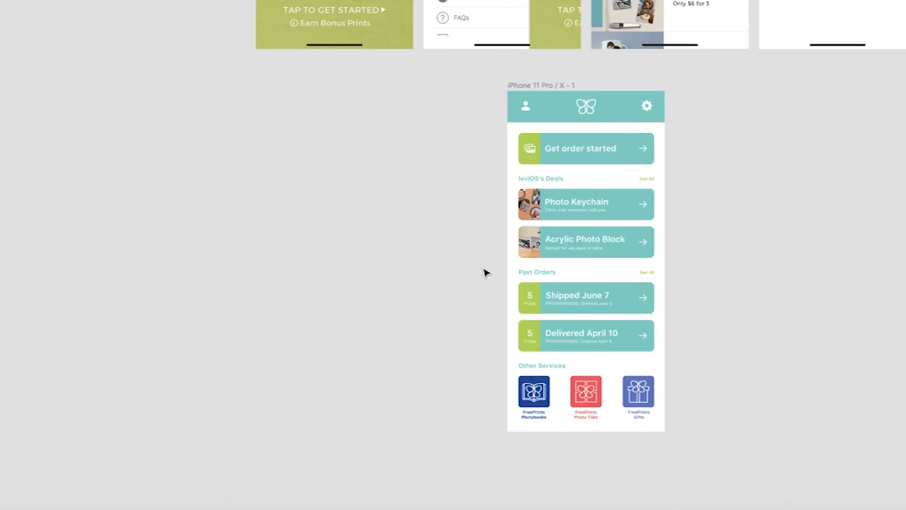
scroll(486, 273, "up", 5)
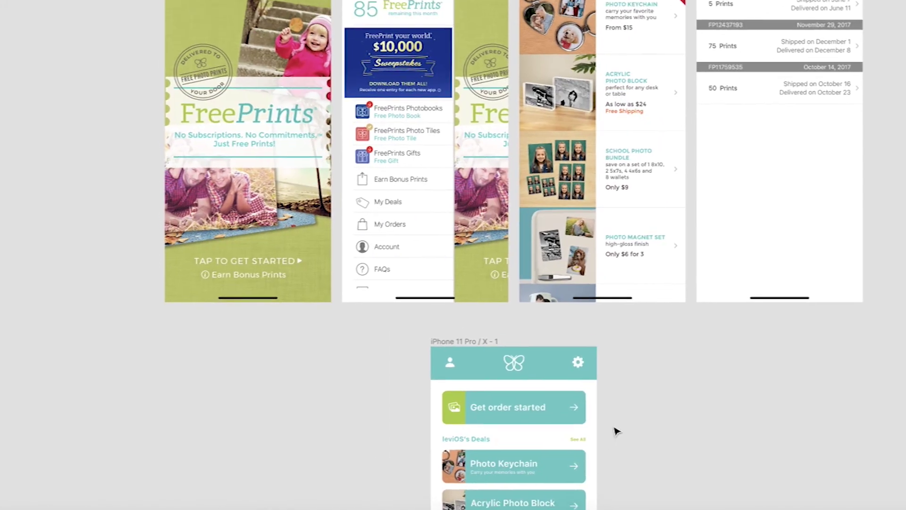
scroll(613, 431, "down", 5)
scroll(614, 431, "up", 2)
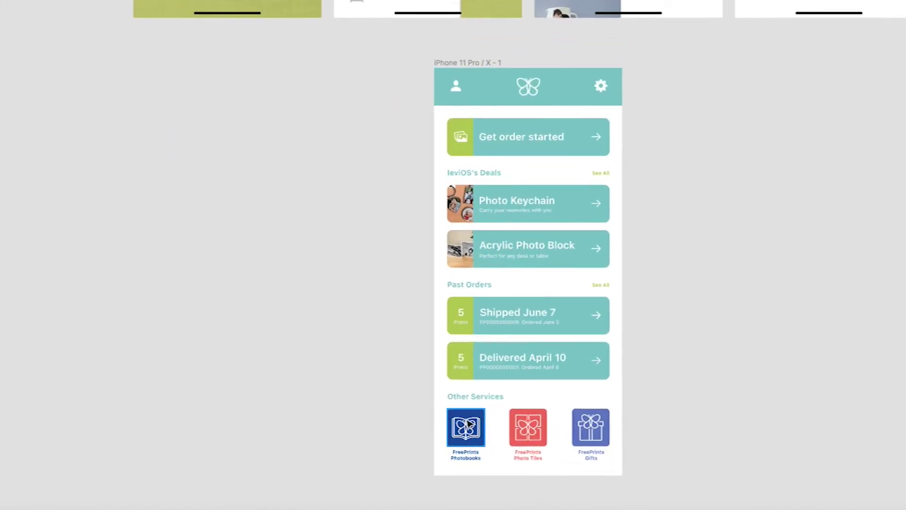
Step: Examine the complete redesigned home screen against the row of original FreePrints screens
scroll(637, 429, "down", 1)
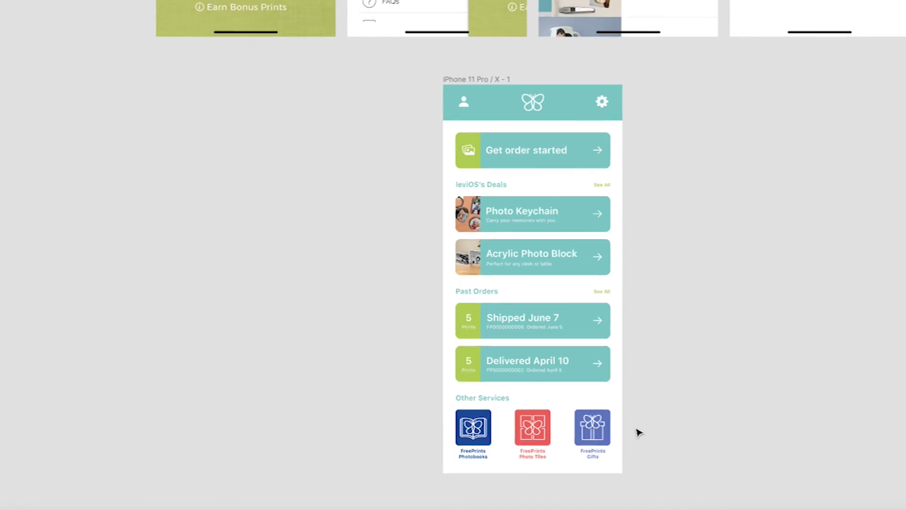
scroll(637, 430, "up", 4)
scroll(637, 429, "down", 3)
scroll(638, 432, "down", 3)
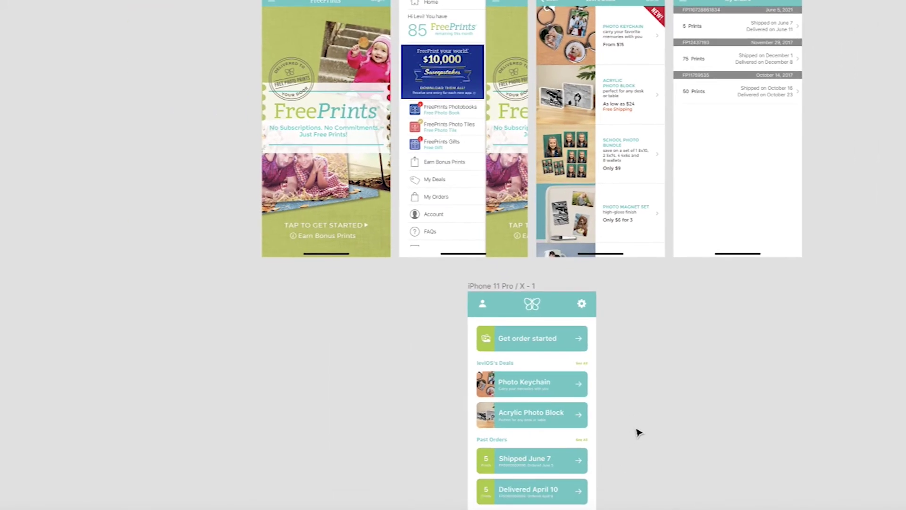
scroll(638, 432, "down", 2)
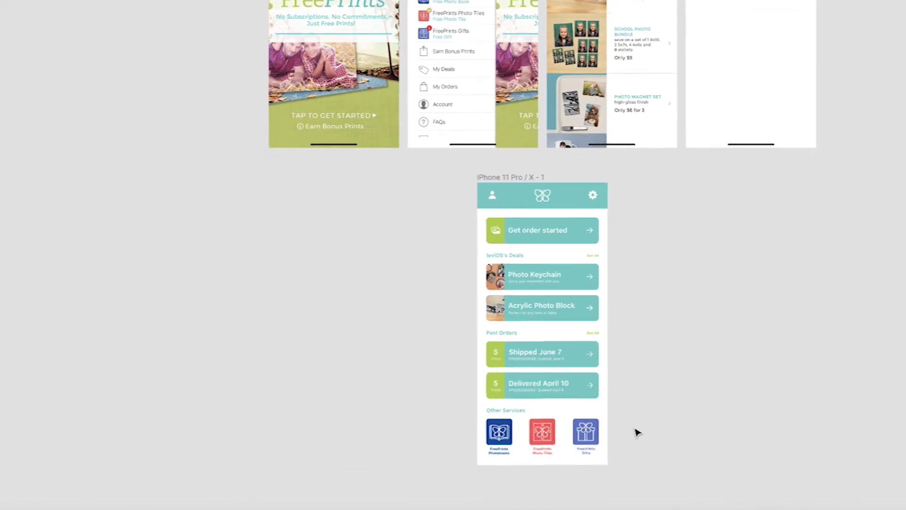
scroll(638, 432, "up", 2, "ctrl")
scroll(638, 432, "up", 2, "ctrl")
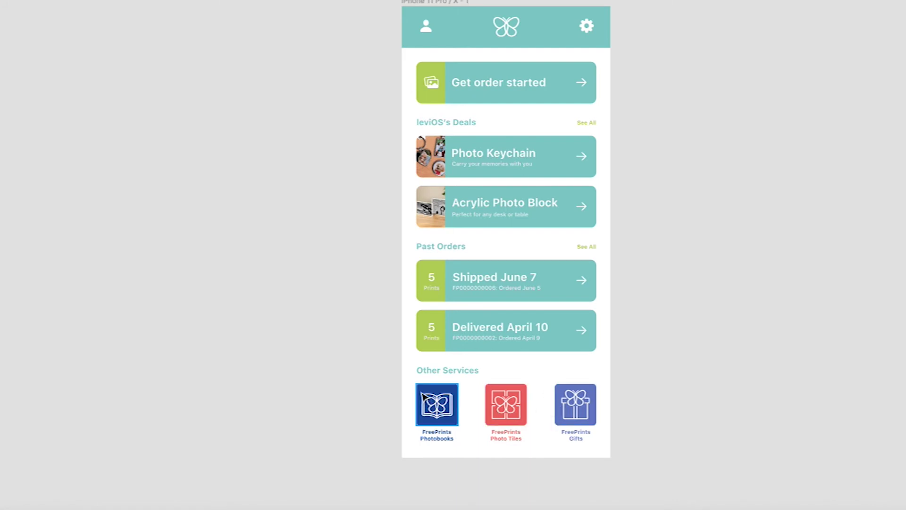
scroll(520, 475, "down", 3)
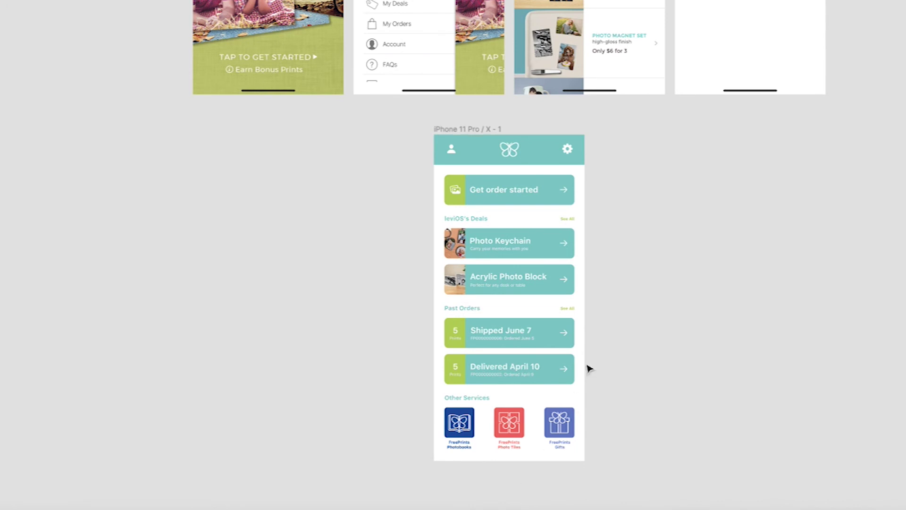
scroll(617, 314, "right", 3)
scroll(617, 312, "down", 2)
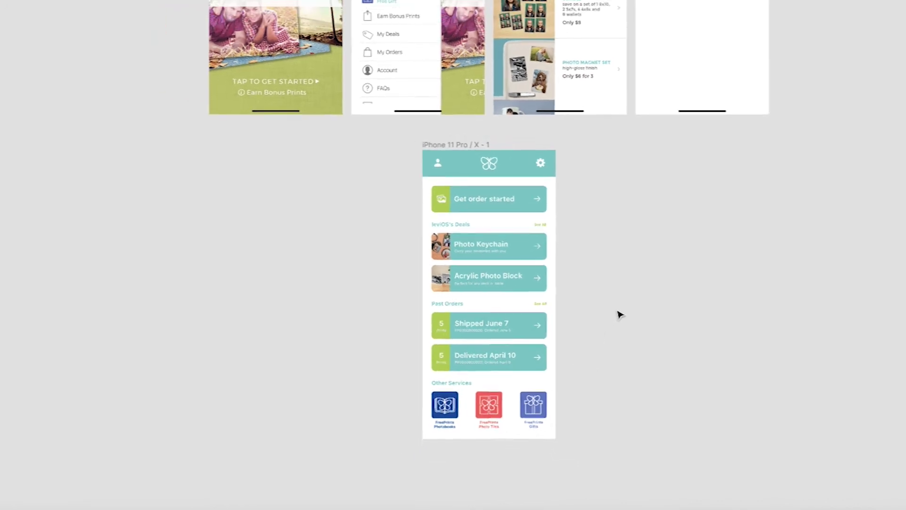
Step: Look over the Photo Keychain and Acrylic Photo Block deal cards within the finished home screen
scroll(618, 311, "up", 5)
scroll(617, 311, "left", 2)
scroll(619, 314, "left", 1)
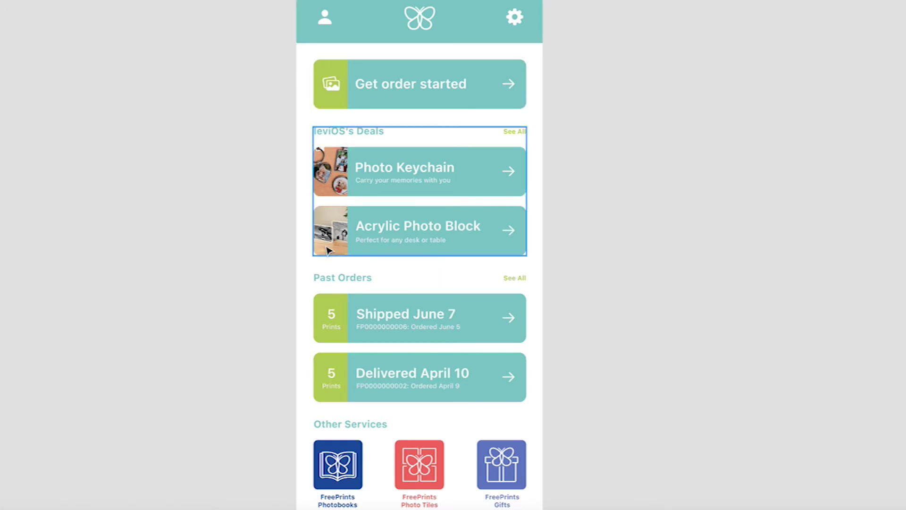
scroll(330, 251, "down", 3)
scroll(329, 251, "left", 2)
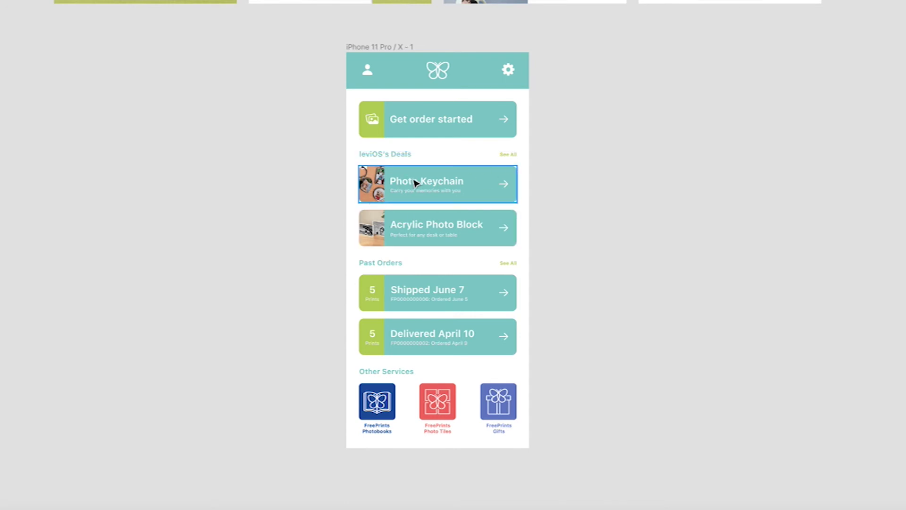
Step: Compare the redesigned order button, deal cards and Past Orders cards with the original FreePrints deals, menu and orders screens
scroll(436, 181, "down", 3)
scroll(445, 146, "up", 4)
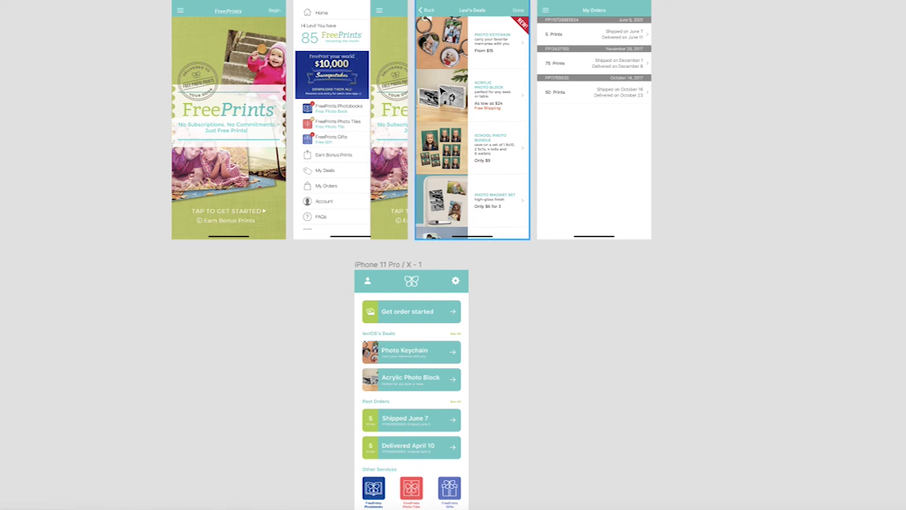
scroll(443, 203, "up", 2)
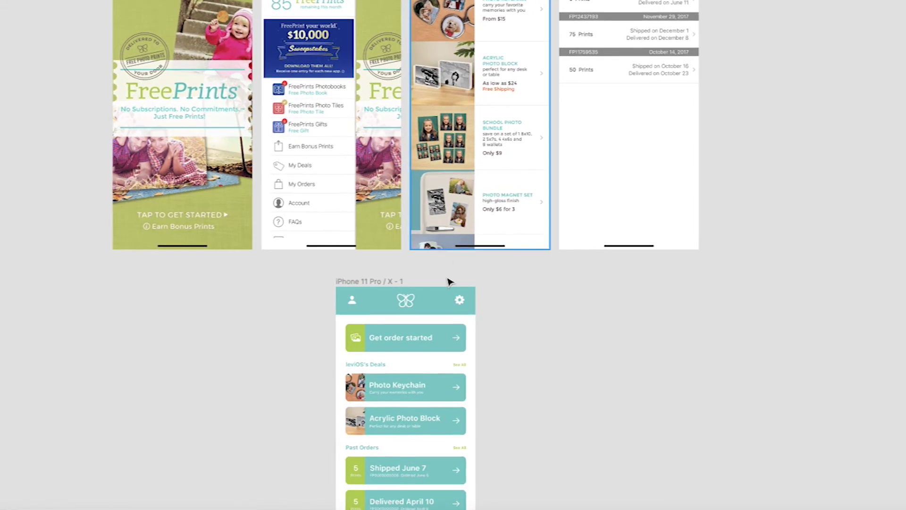
scroll(446, 287, "down", 3)
scroll(446, 287, "up", 3)
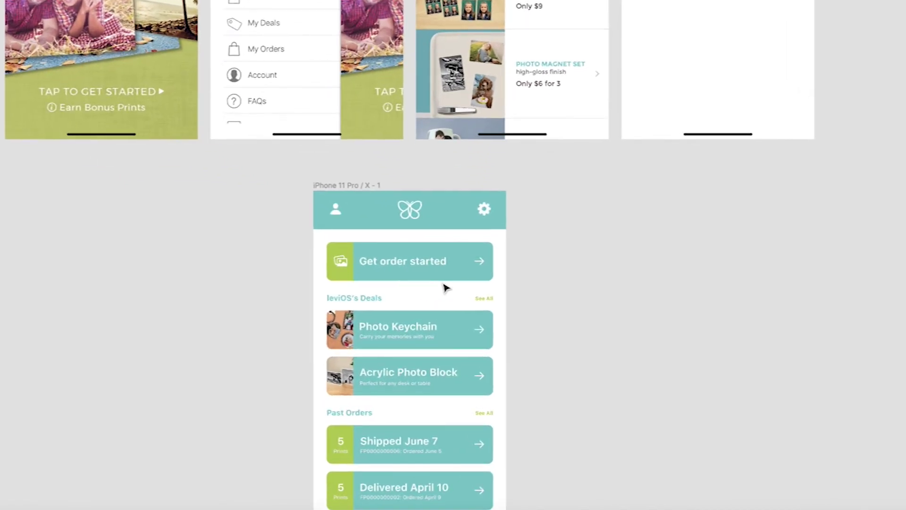
scroll(446, 287, "up", 2)
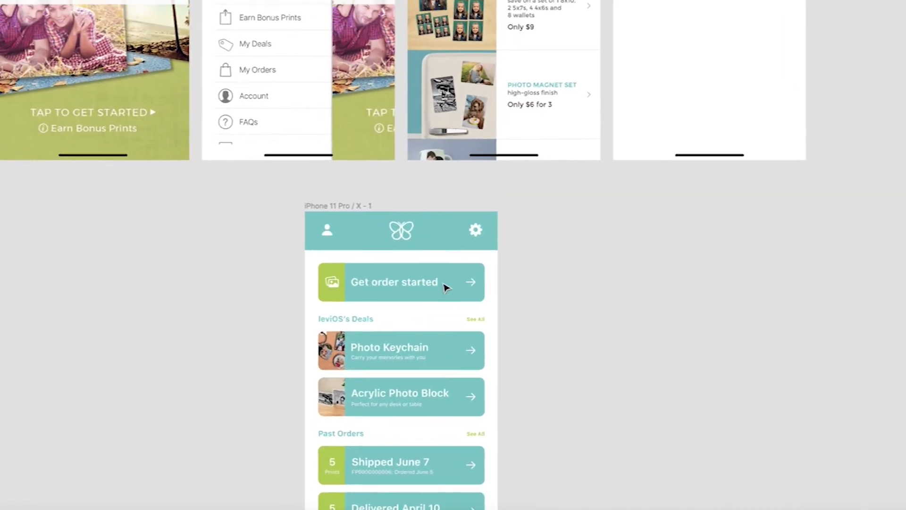
scroll(446, 287, "down", 3)
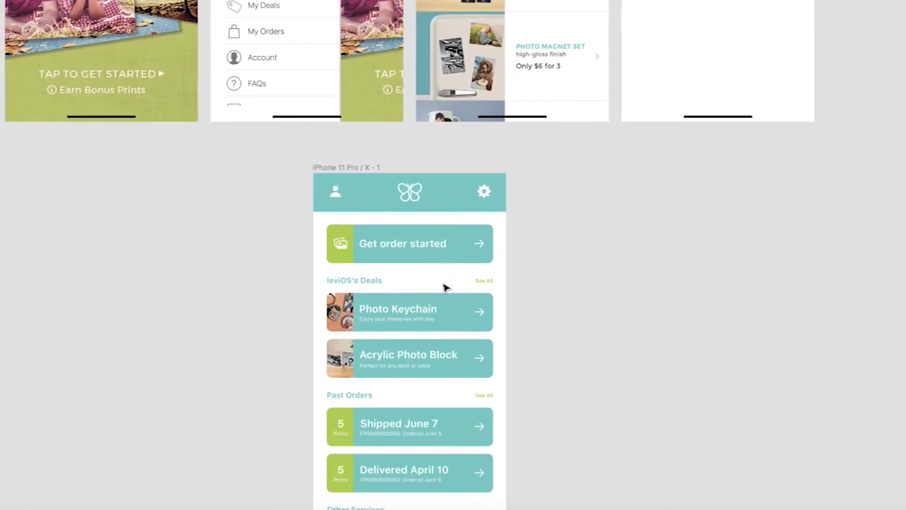
scroll(446, 287, "down", 3)
scroll(469, 381, "up", 1)
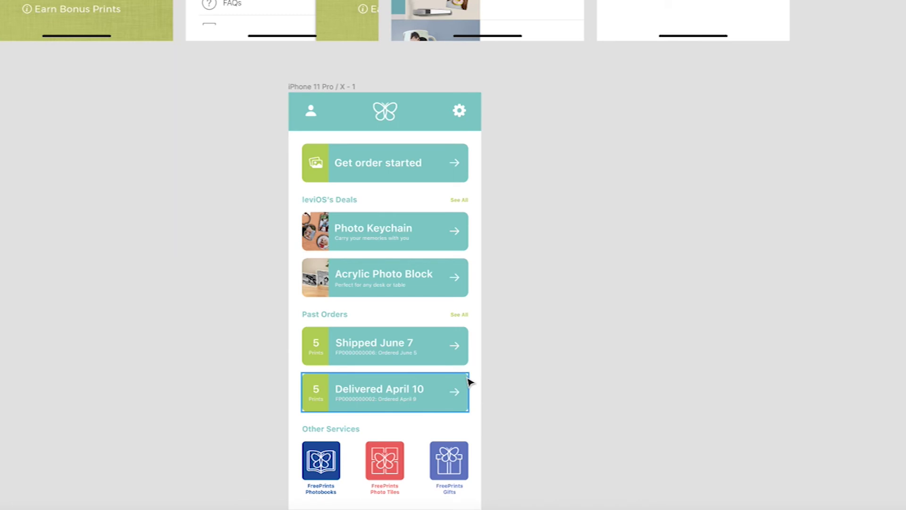
Step: Change the ordered date in the subtitle of the Delivered April 10 card to April 1
scroll(469, 381, "down", 2)
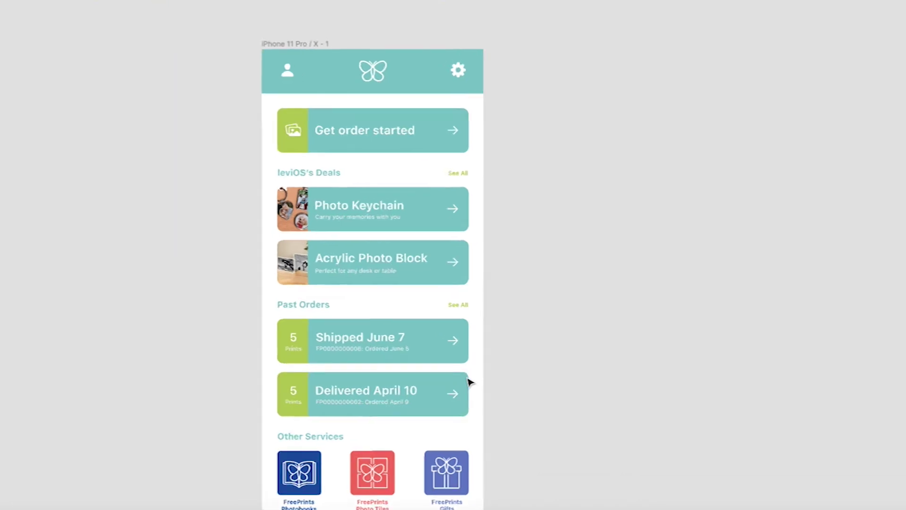
scroll(470, 379, "up", 5)
scroll(375, 411, "down", 2)
scroll(363, 418, "down", 2)
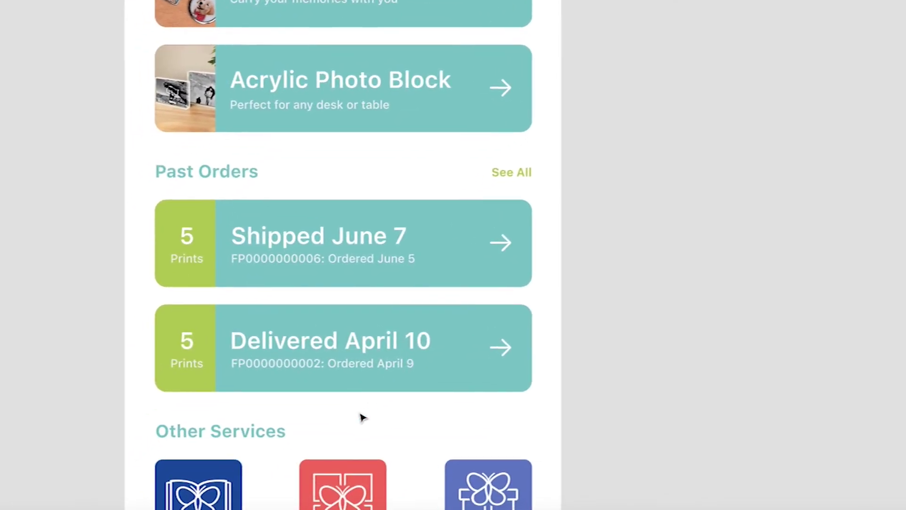
scroll(363, 417, "up", 4)
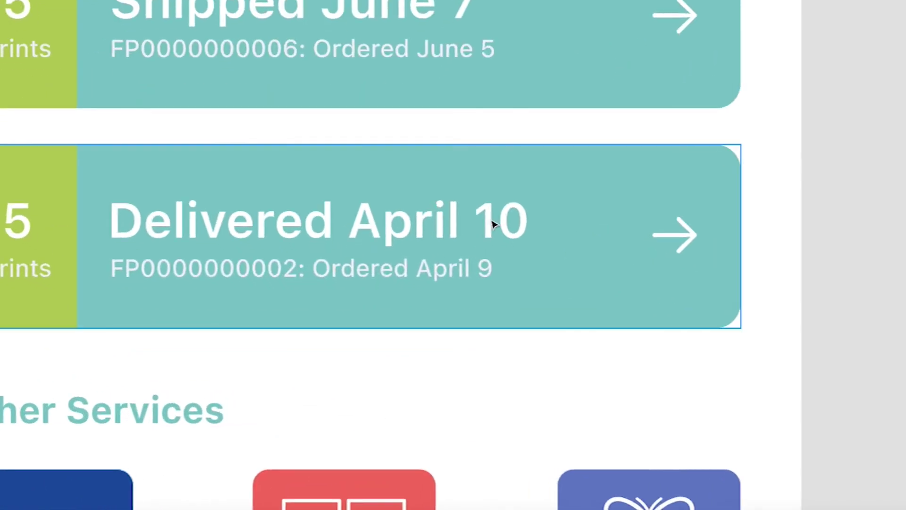
double_click(524, 218)
double_click(515, 215)
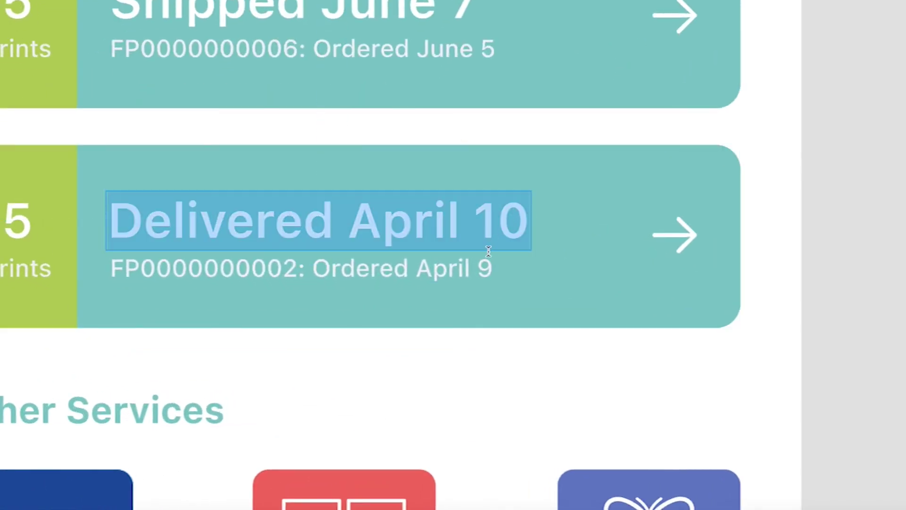
double_click(485, 267)
key("BackSpace")
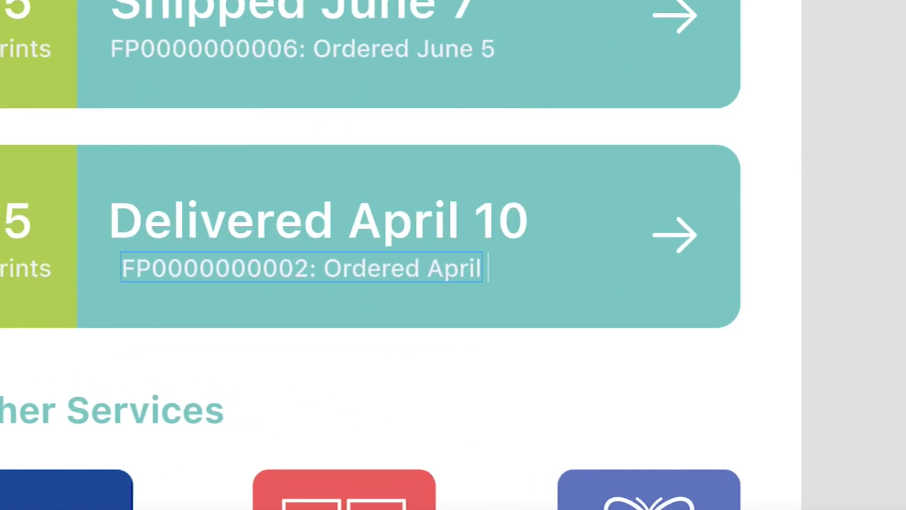
type("1")
left_click(813, 148)
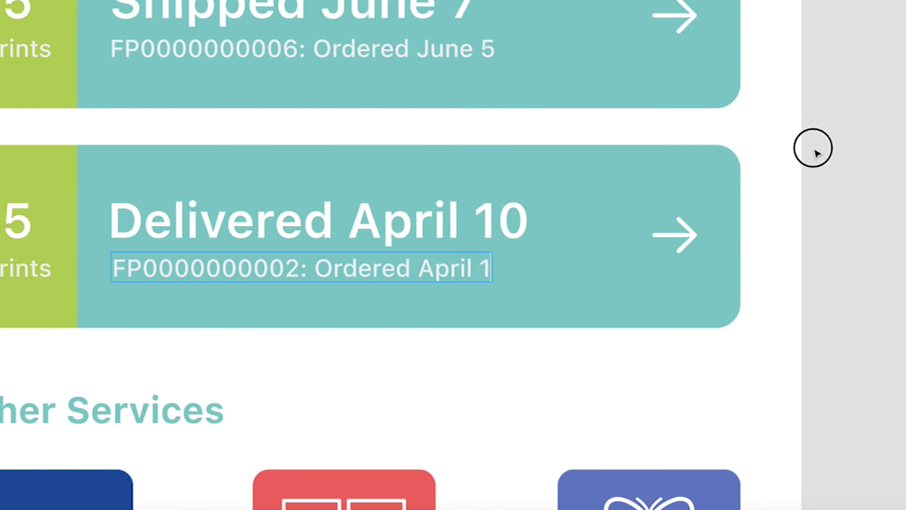
scroll(589, 227, "down", 5)
left_click(774, 182)
scroll(774, 182, "down", 5)
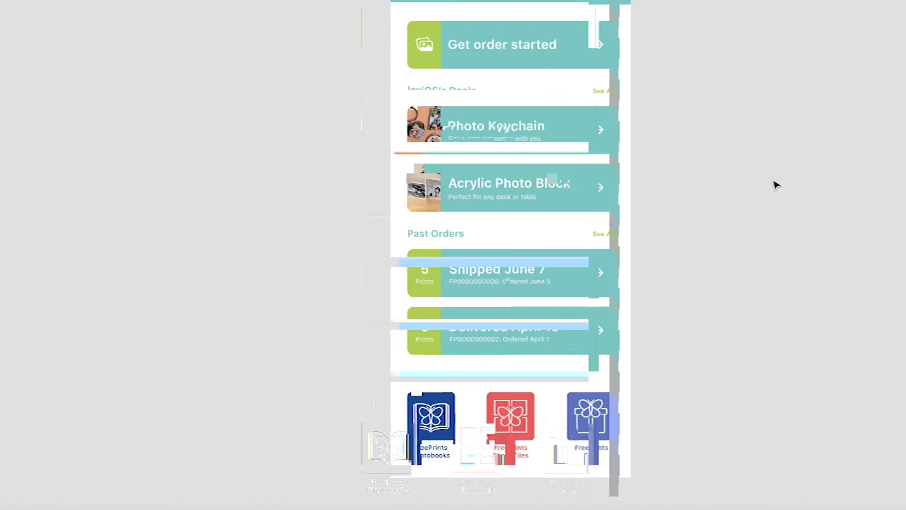
Step: Review the whole redesigned home screen from its icon header to Other Services alongside the original app screens
scroll(774, 182, "up", 1)
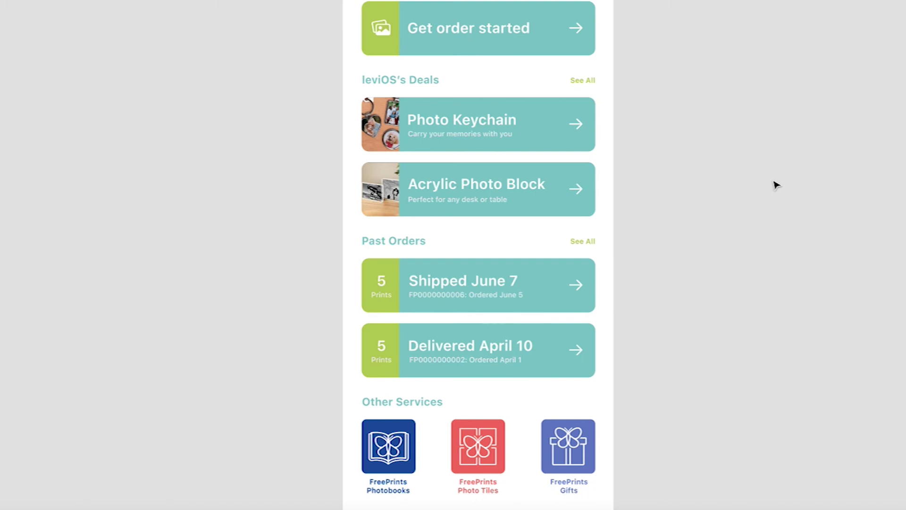
scroll(645, 211, "down", 5)
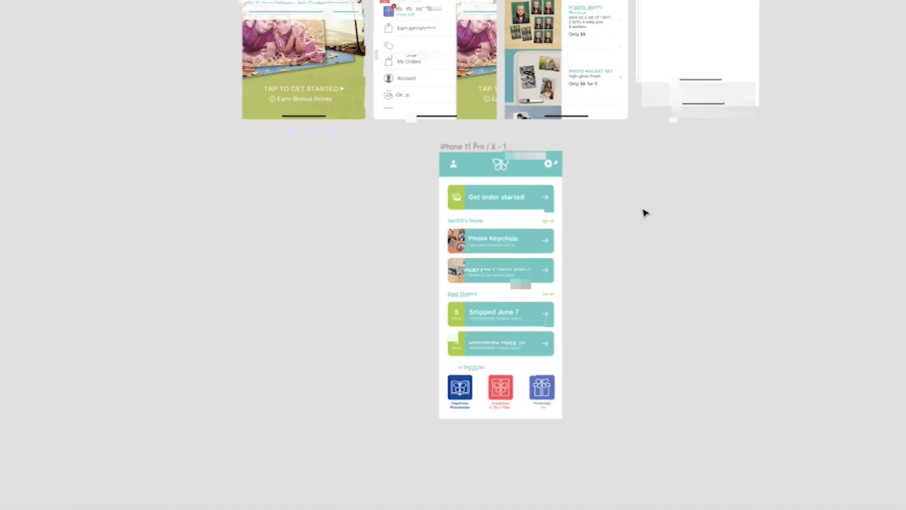
scroll(642, 211, "up", 5)
scroll(643, 210, "down", 3)
scroll(642, 211, "left", 2)
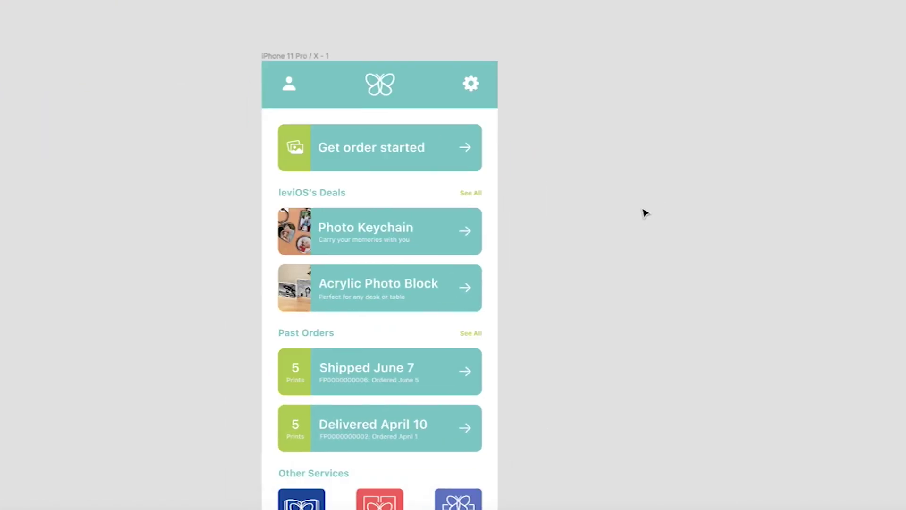
scroll(645, 213, "down", 3)
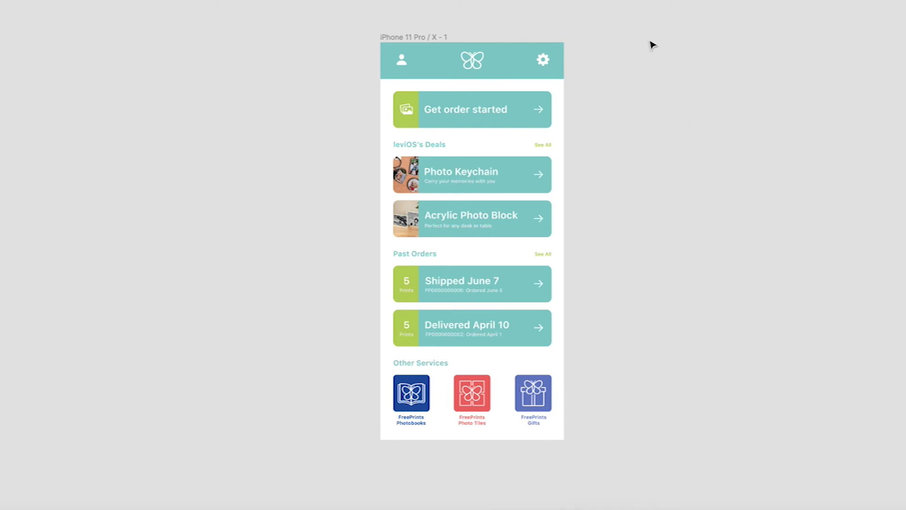
scroll(518, 49, "down", 3, "ctrl")
scroll(518, 49, "up", 5)
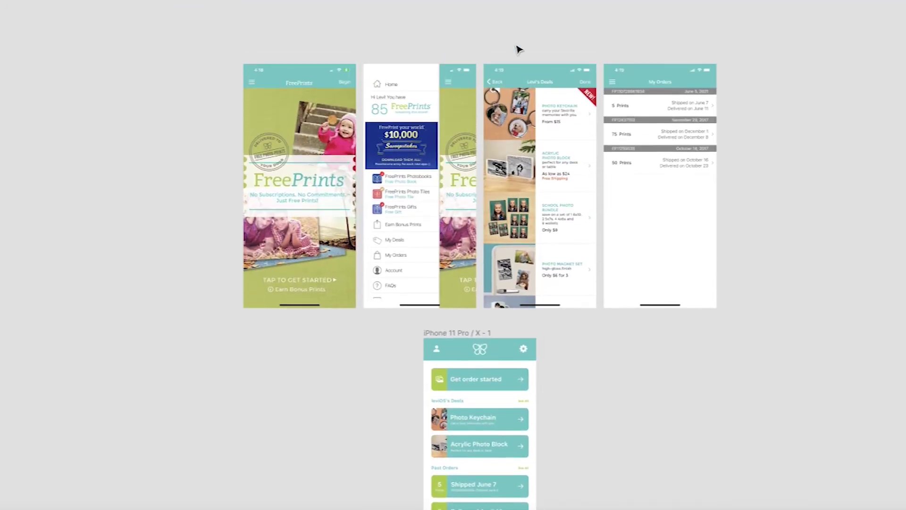
scroll(302, 263, "up", 4, "ctrl")
scroll(302, 262, "up", 3)
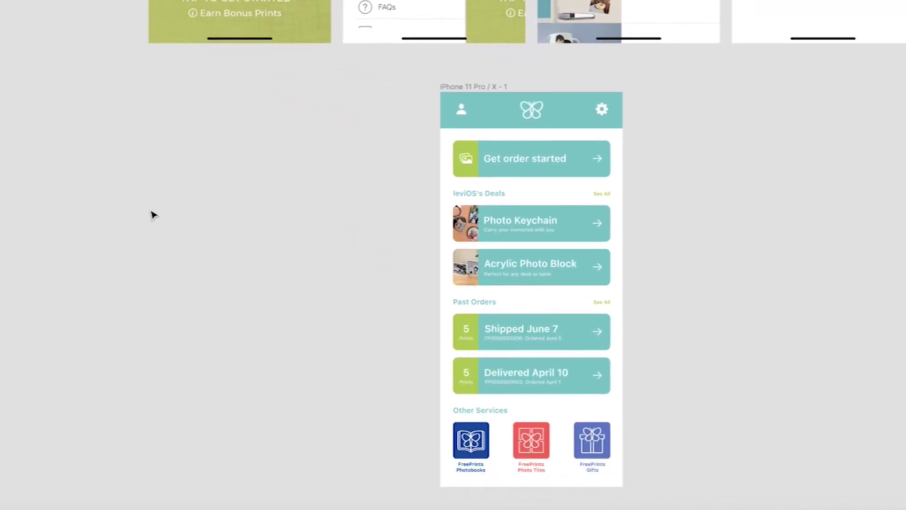
Step: Compare the finished home screen's sections with the original home, side menu, deals and My Orders screens once more
scroll(150, 212, "up", 2)
scroll(149, 212, "right", 2)
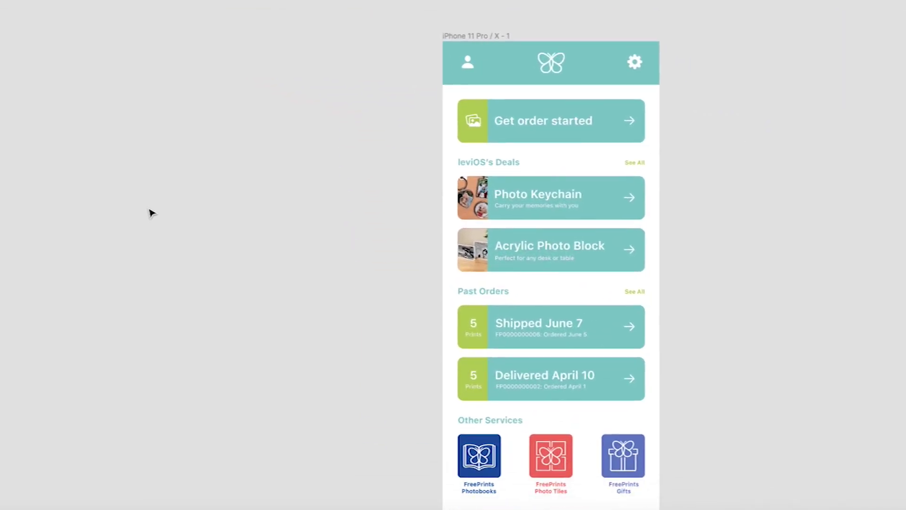
scroll(149, 210, "down", 2)
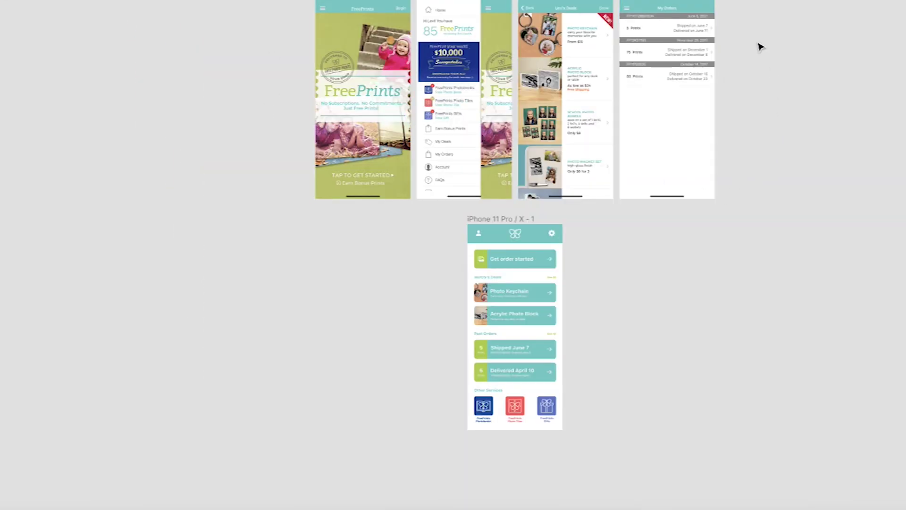
scroll(239, 237, "right", 2)
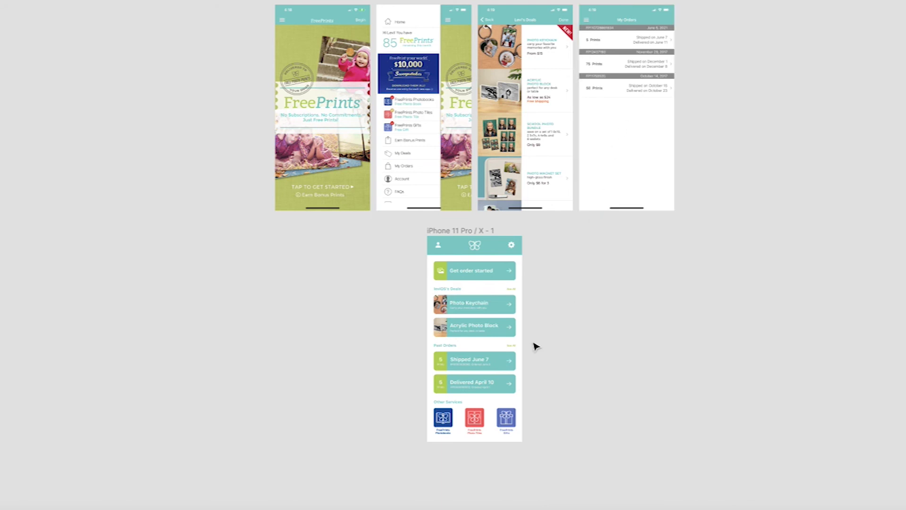
left_click(446, 391)
scroll(588, 341, "up", 3)
scroll(587, 340, "down", 2)
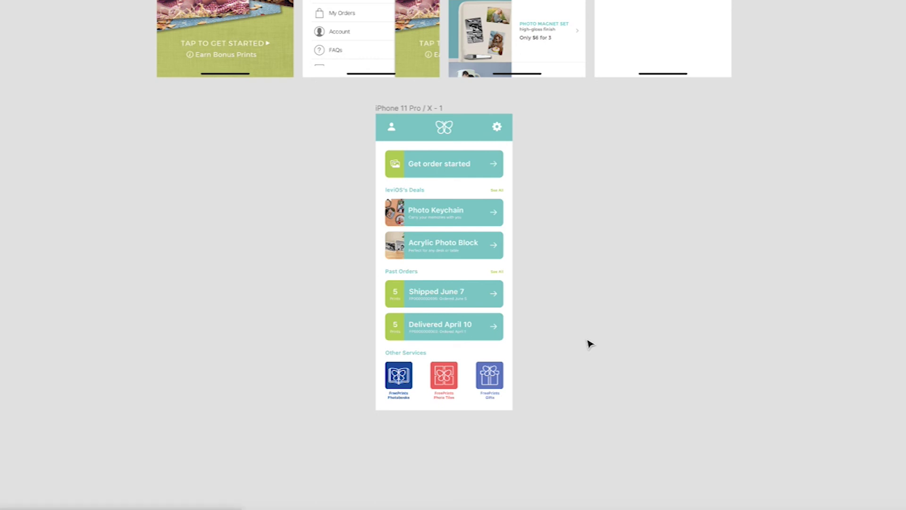
scroll(590, 344, "up", 10)
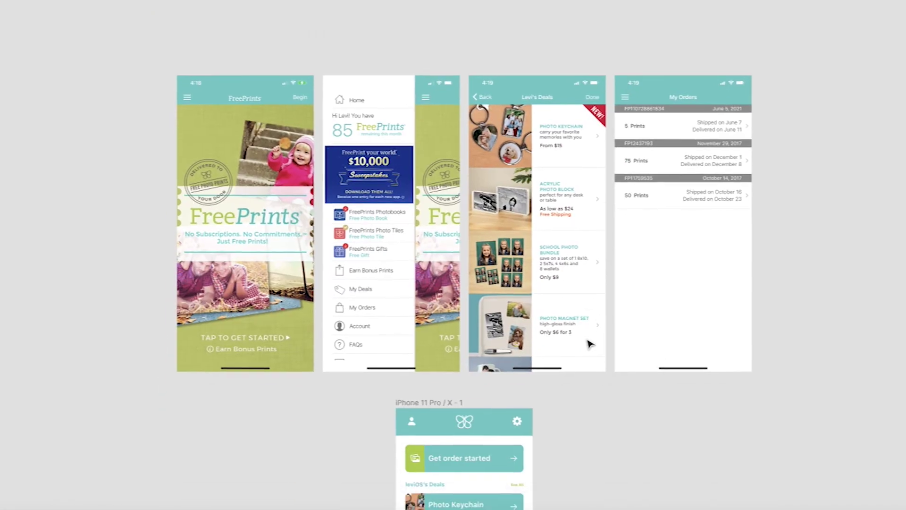
scroll(590, 344, "down", 10)
scroll(590, 345, "up", 3)
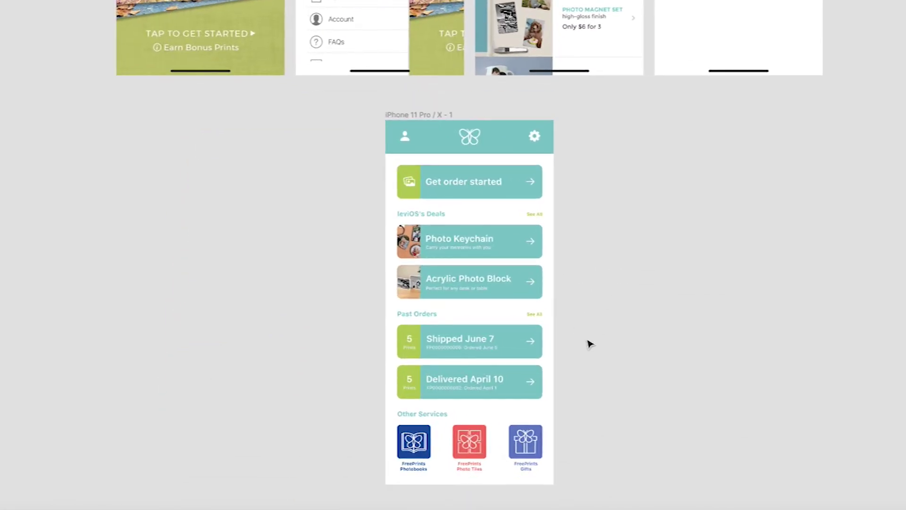